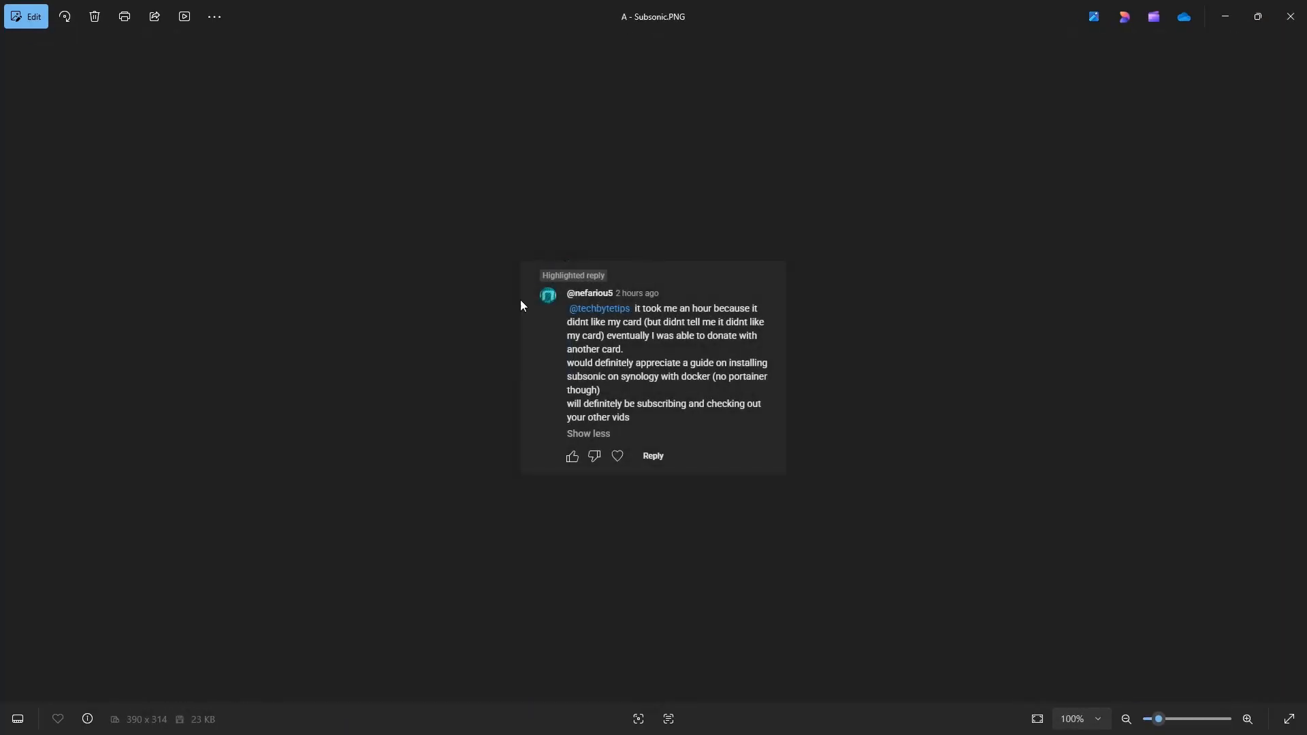
# View the Subsonic guide request in the comment screenshot and close the image viewer
pyautogui.scroll(5, 460, 328)
pyautogui.scroll(2, 456, 328)
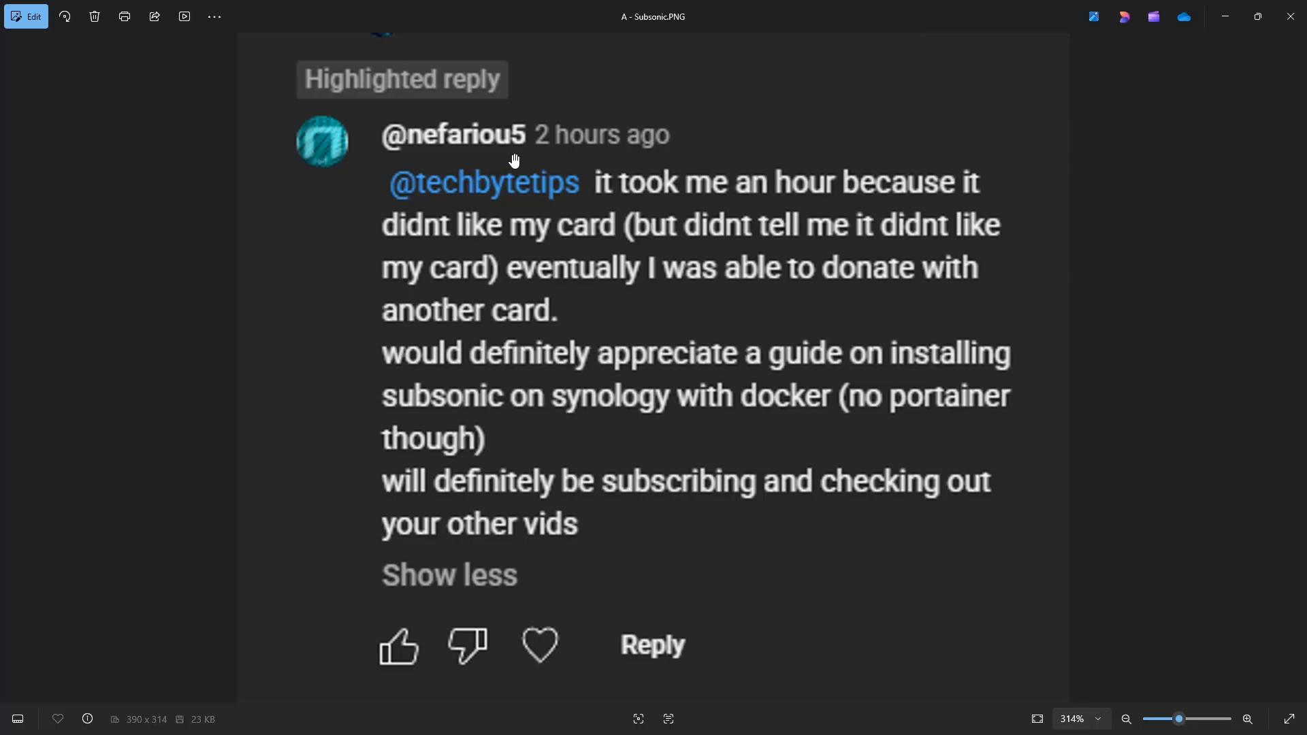
pyautogui.click(1290, 24)
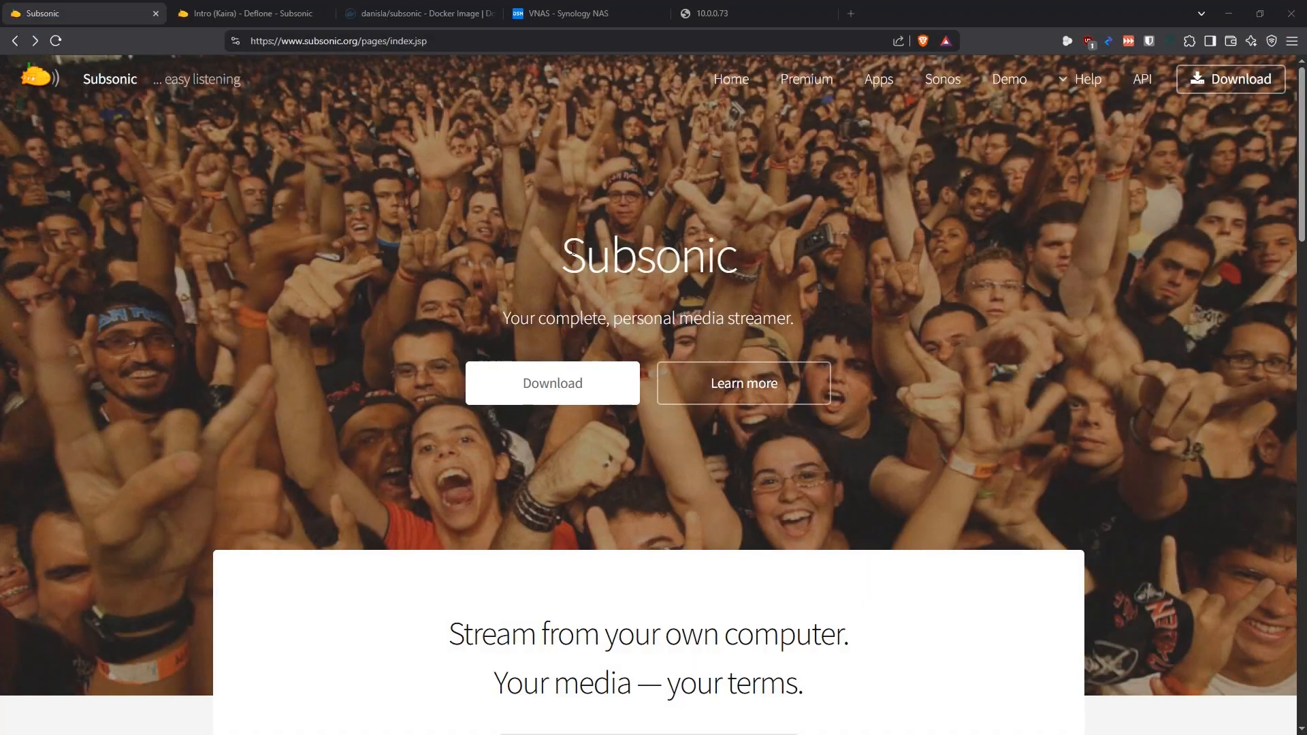
# Look through the Subsonic home page, covering its tagline, features, apps and how-it-works sections
pyautogui.moveTo(569, 250); pyautogui.dragTo(761, 252)
pyautogui.rightClick(290, 183)
pyautogui.click(169, 178)
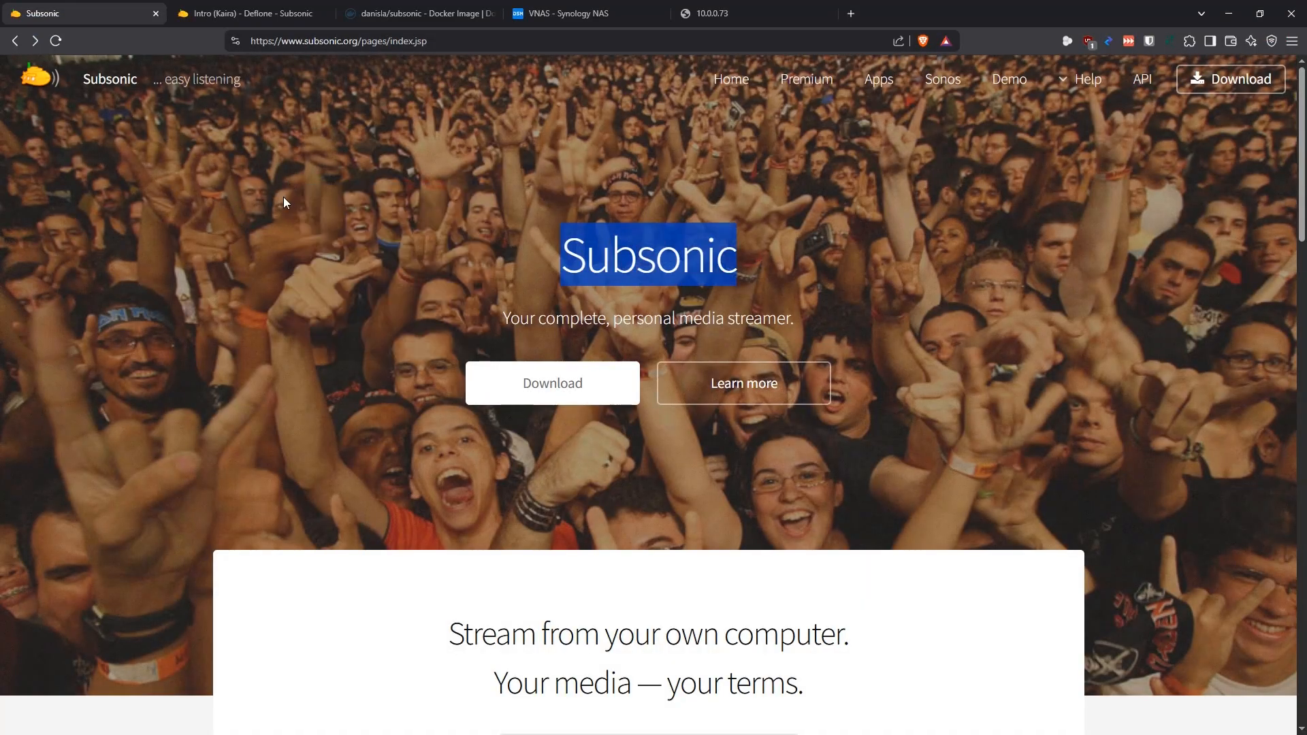
pyautogui.click(407, 220)
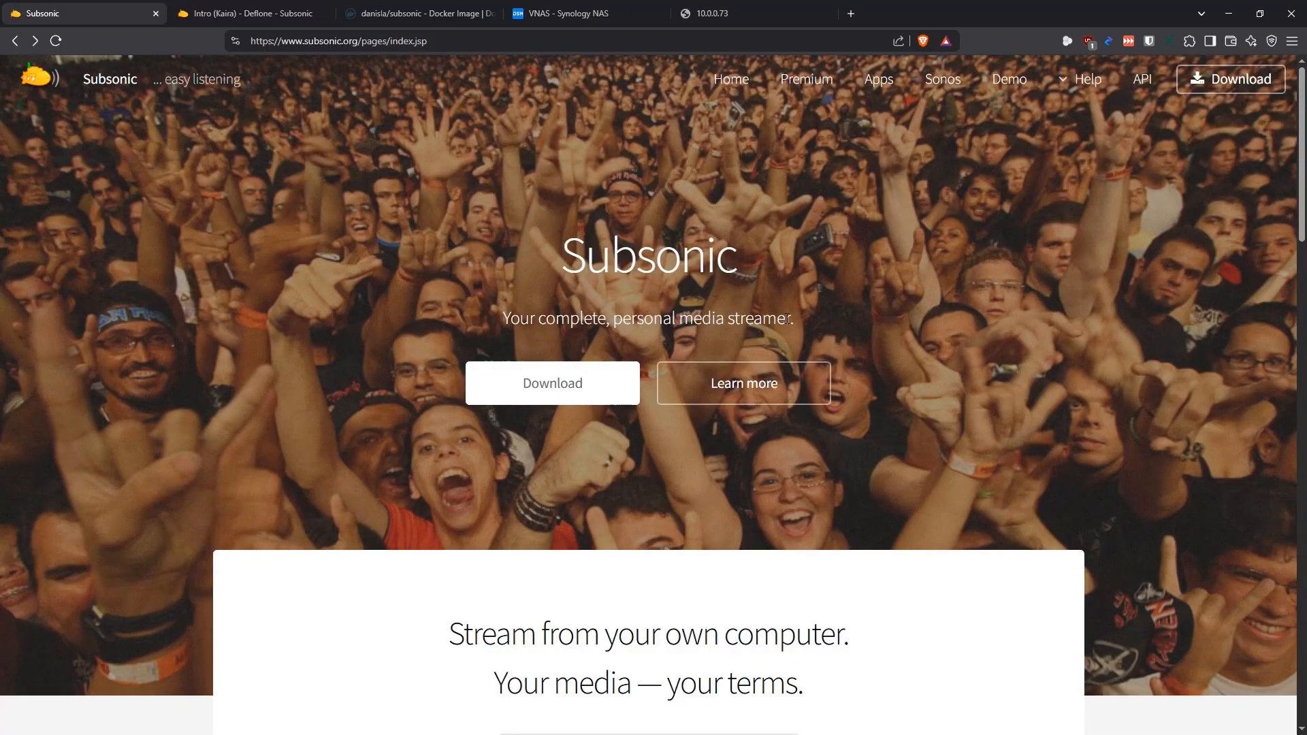
pyautogui.moveTo(793, 319); pyautogui.dragTo(409, 301)
pyautogui.scroll(-14, 426, 234)
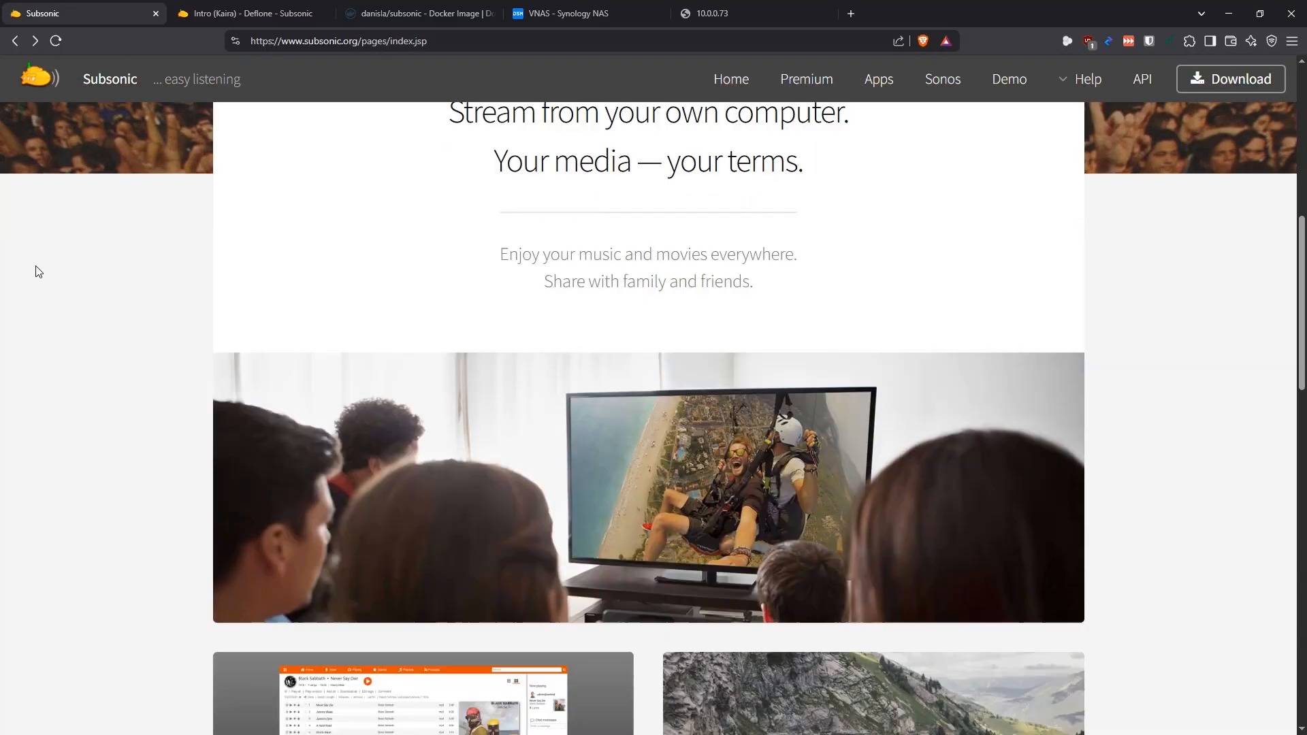
pyautogui.scroll(-10, 111, 364)
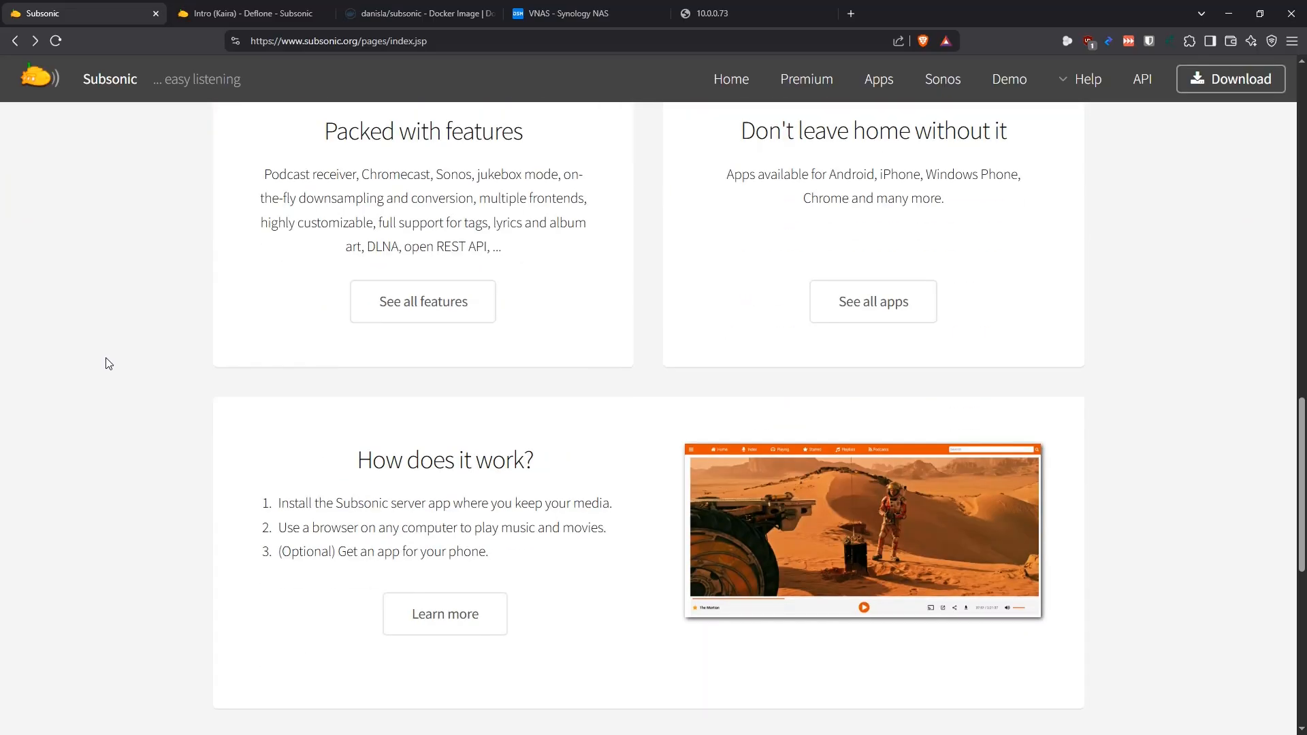
pyautogui.scroll(4, 106, 357)
pyautogui.scroll(-5, 105, 356)
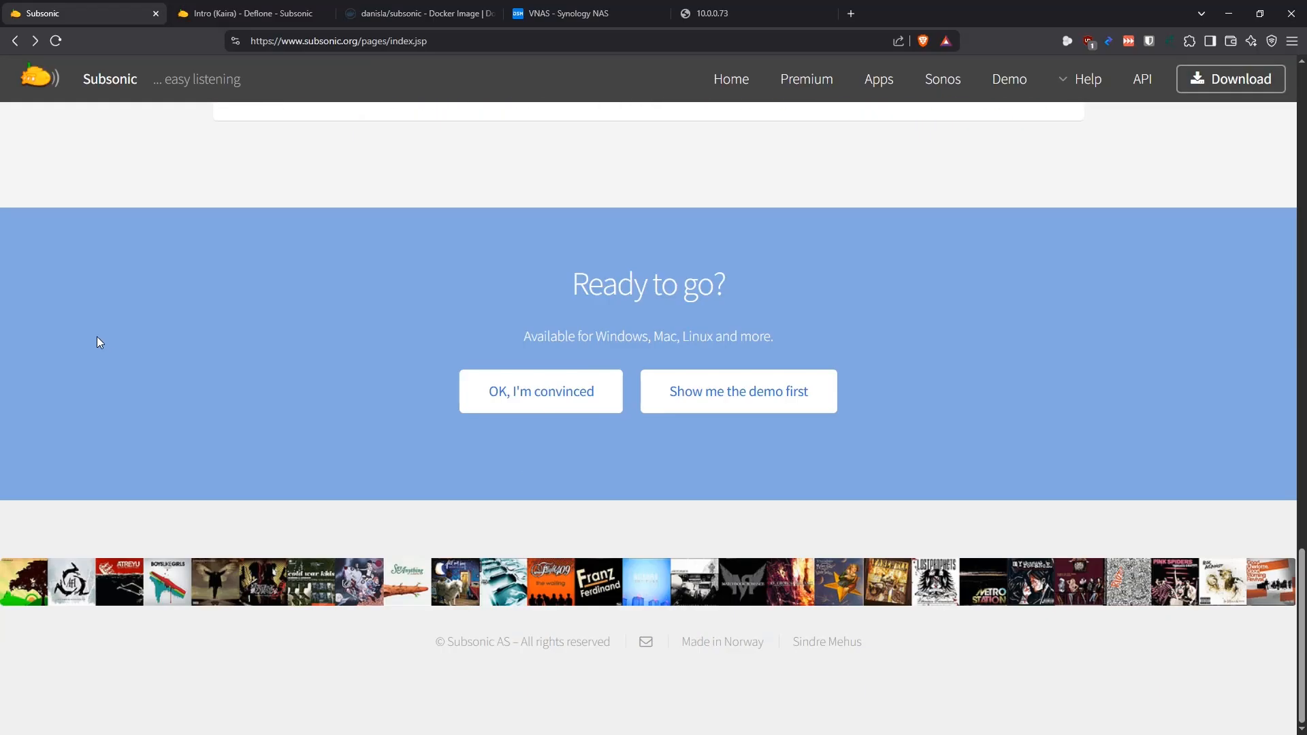
pyautogui.scroll(20, 133, 360)
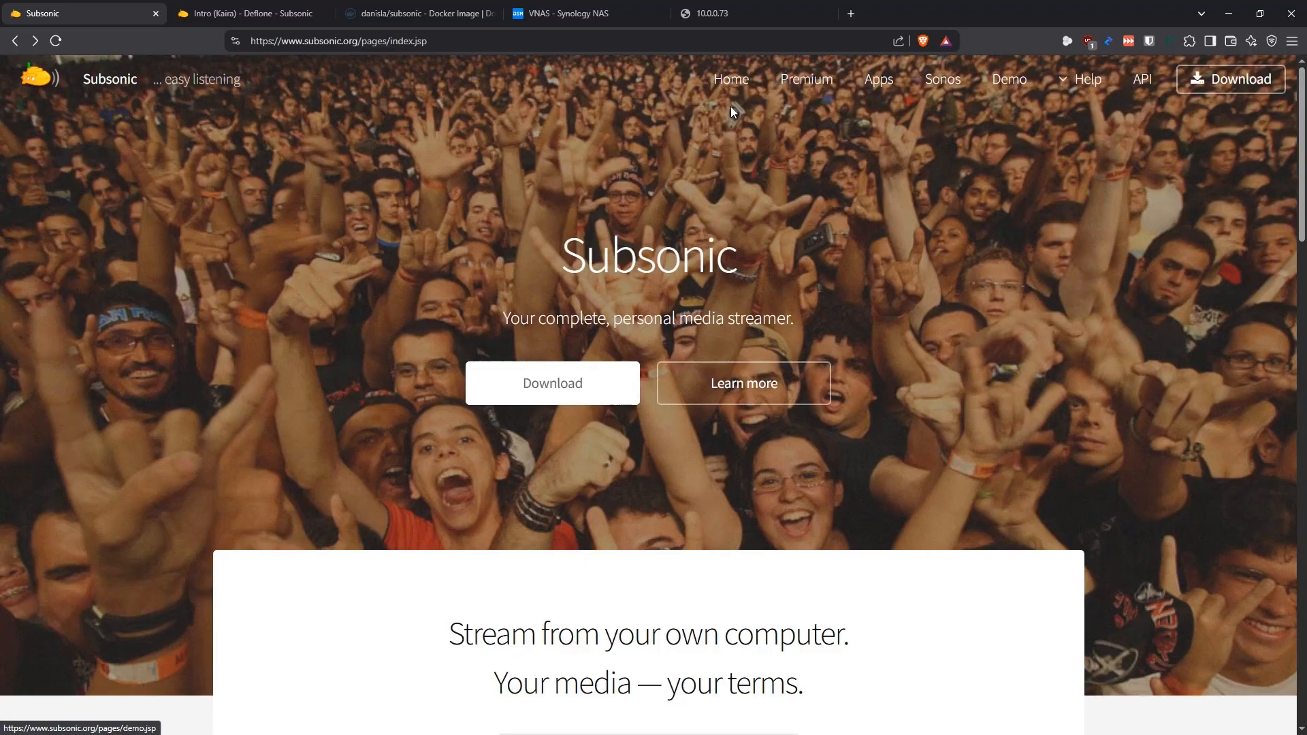
# Open the Subsonic demo, play the Kosmonaut album briefly and pause playback
pyautogui.click(1011, 81)
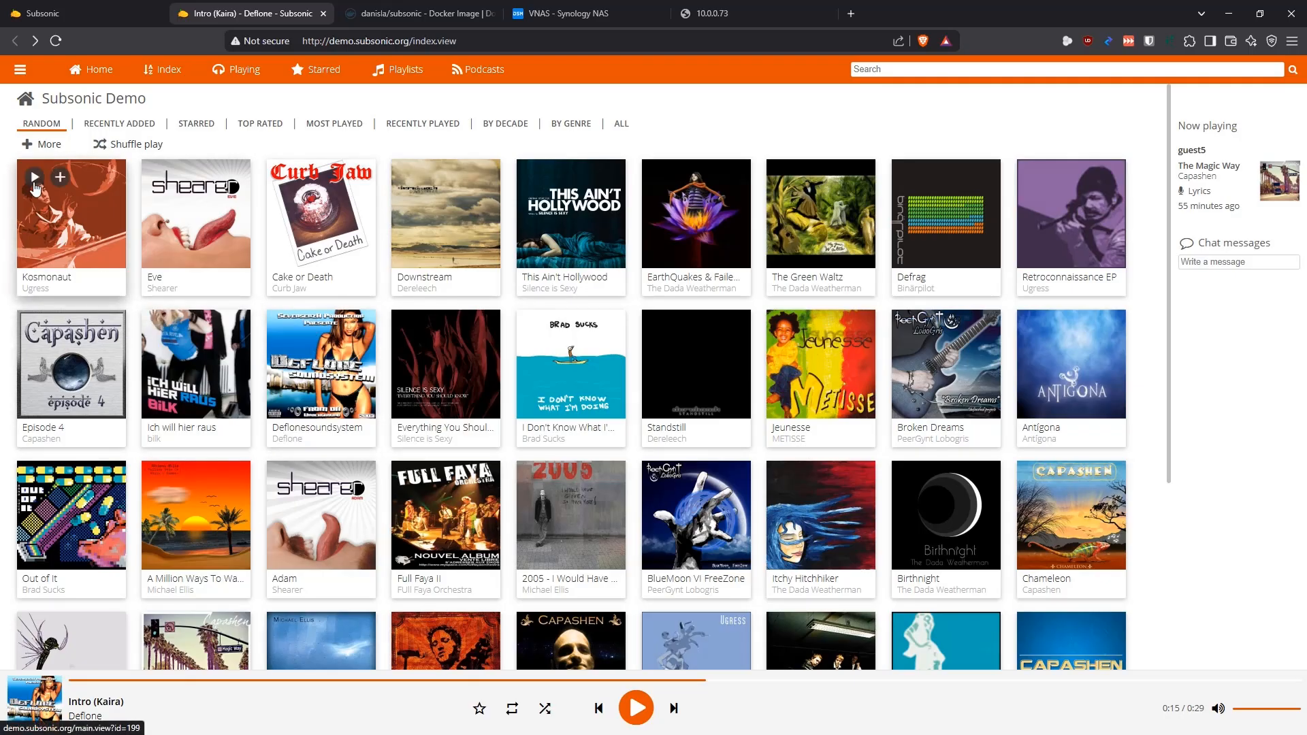
pyautogui.click(35, 179)
pyautogui.click(639, 709)
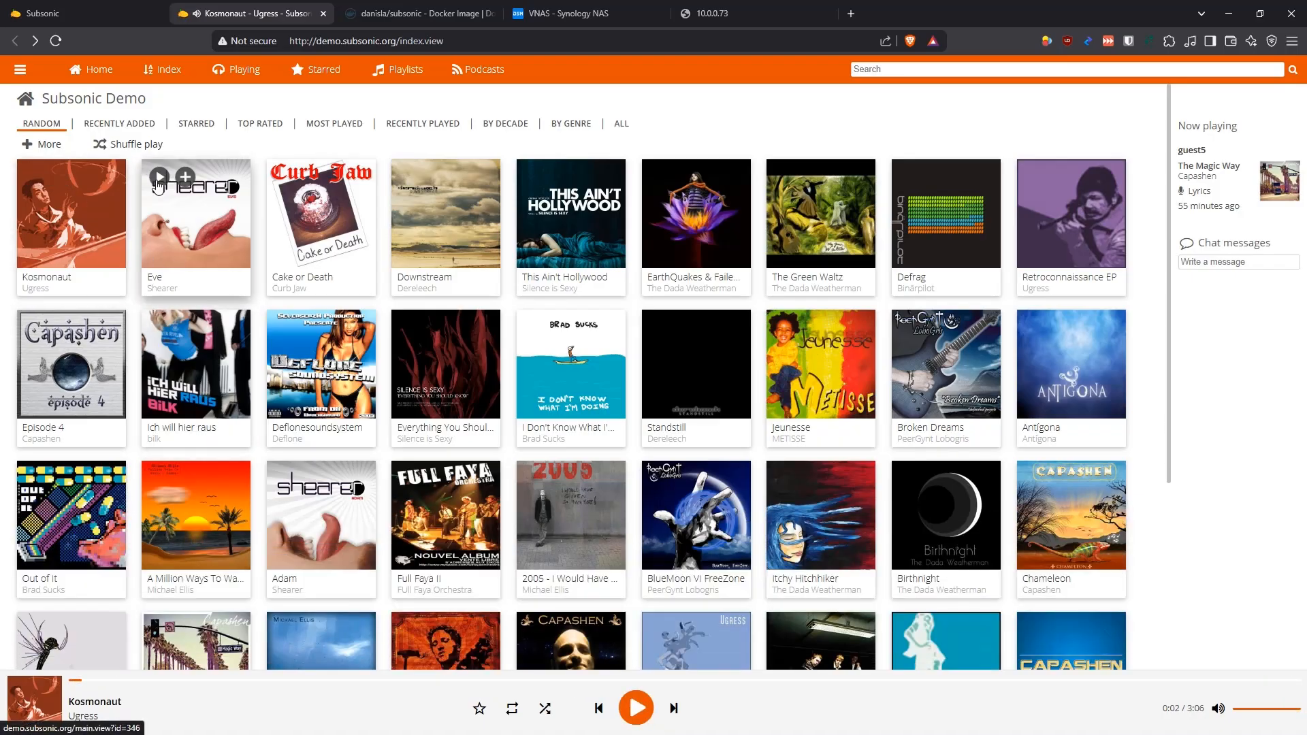
# Browse the demo's Home, Playing, Index, Starred, Playlists and Podcasts sections, ending back at Home
pyautogui.click(97, 70)
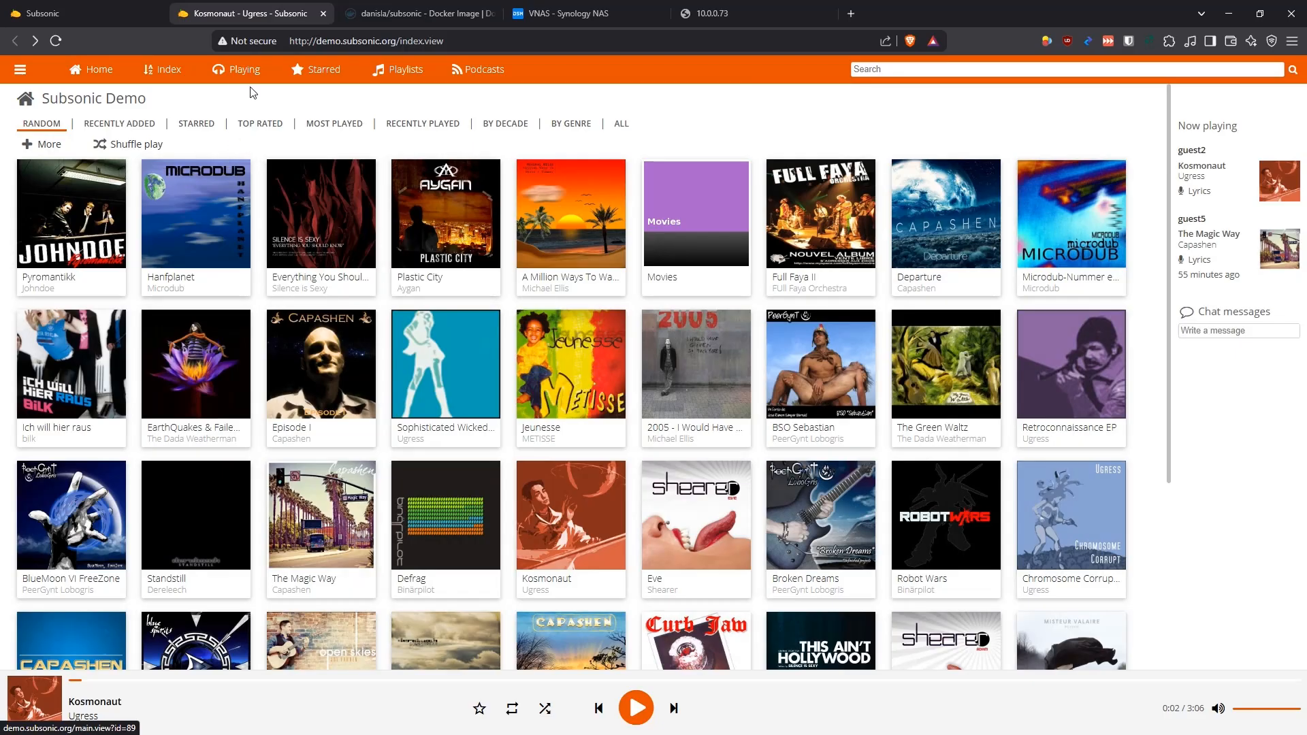
pyautogui.click(234, 72)
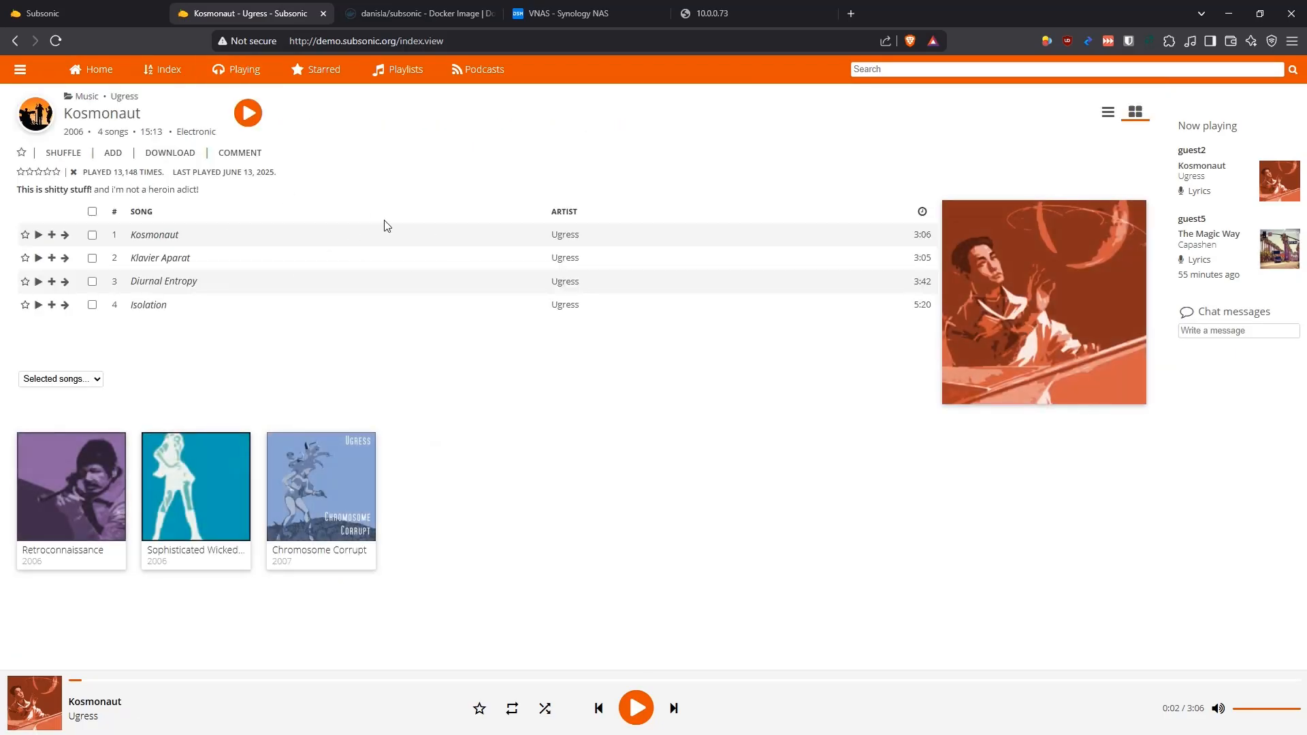
pyautogui.click(158, 72)
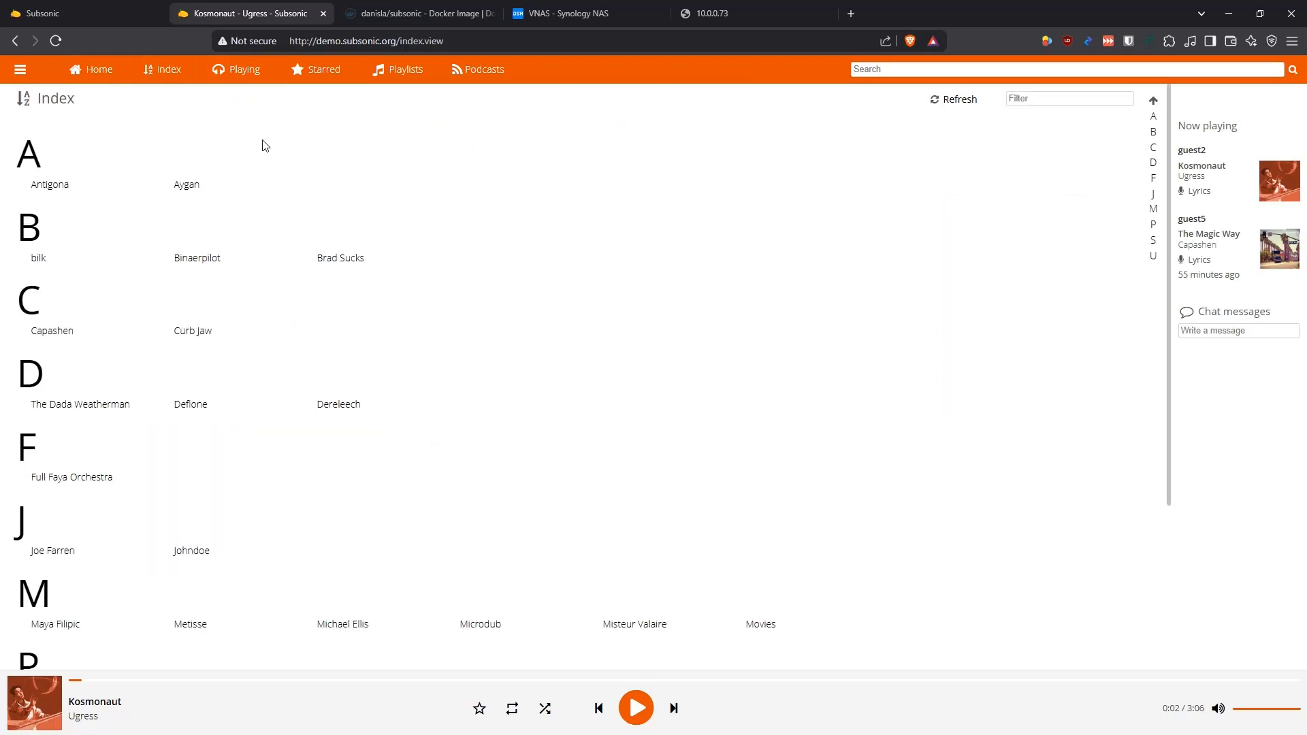
pyautogui.click(324, 73)
pyautogui.click(403, 72)
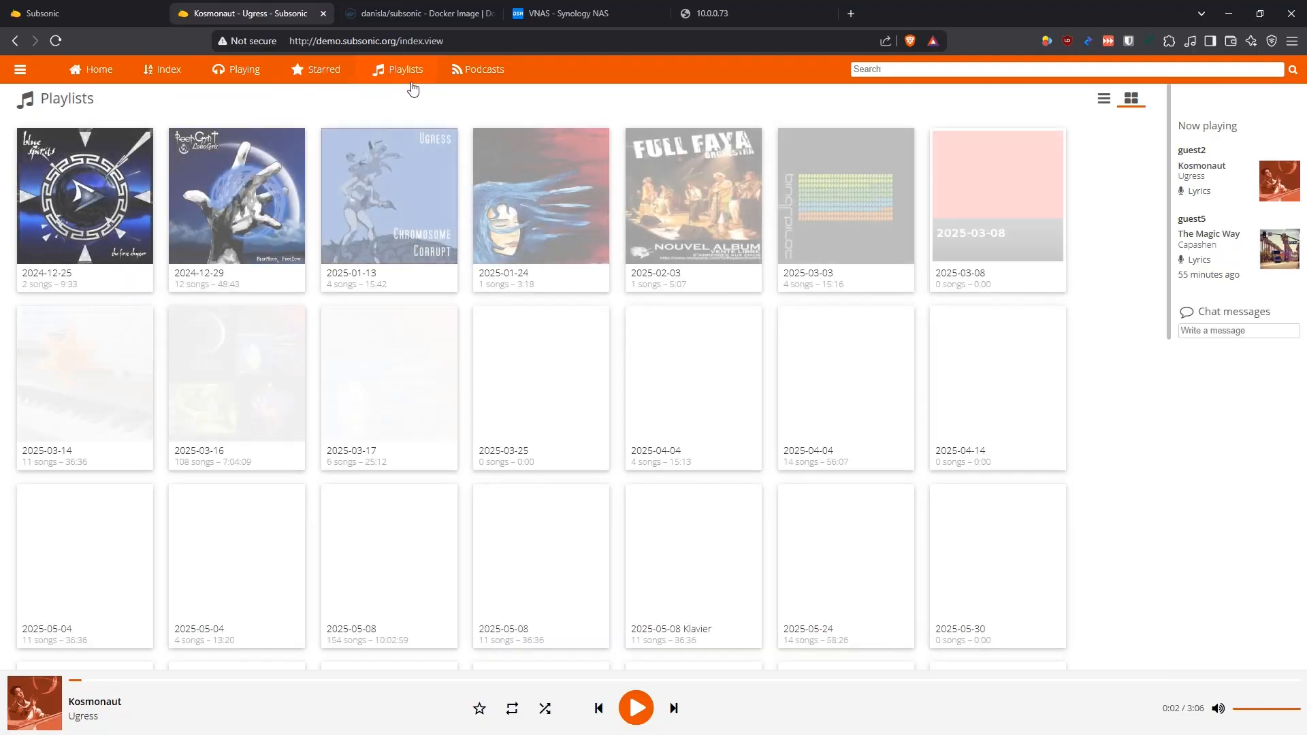
pyautogui.click(480, 70)
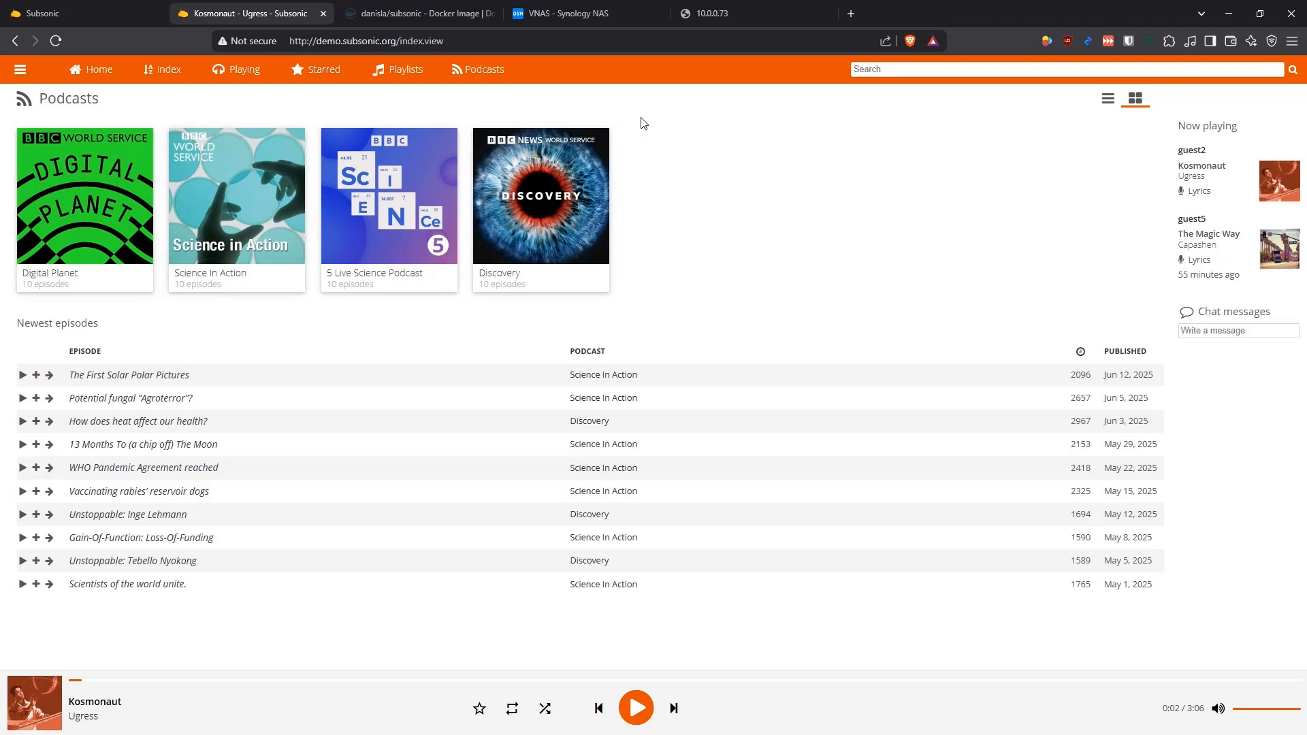
pyautogui.click(89, 73)
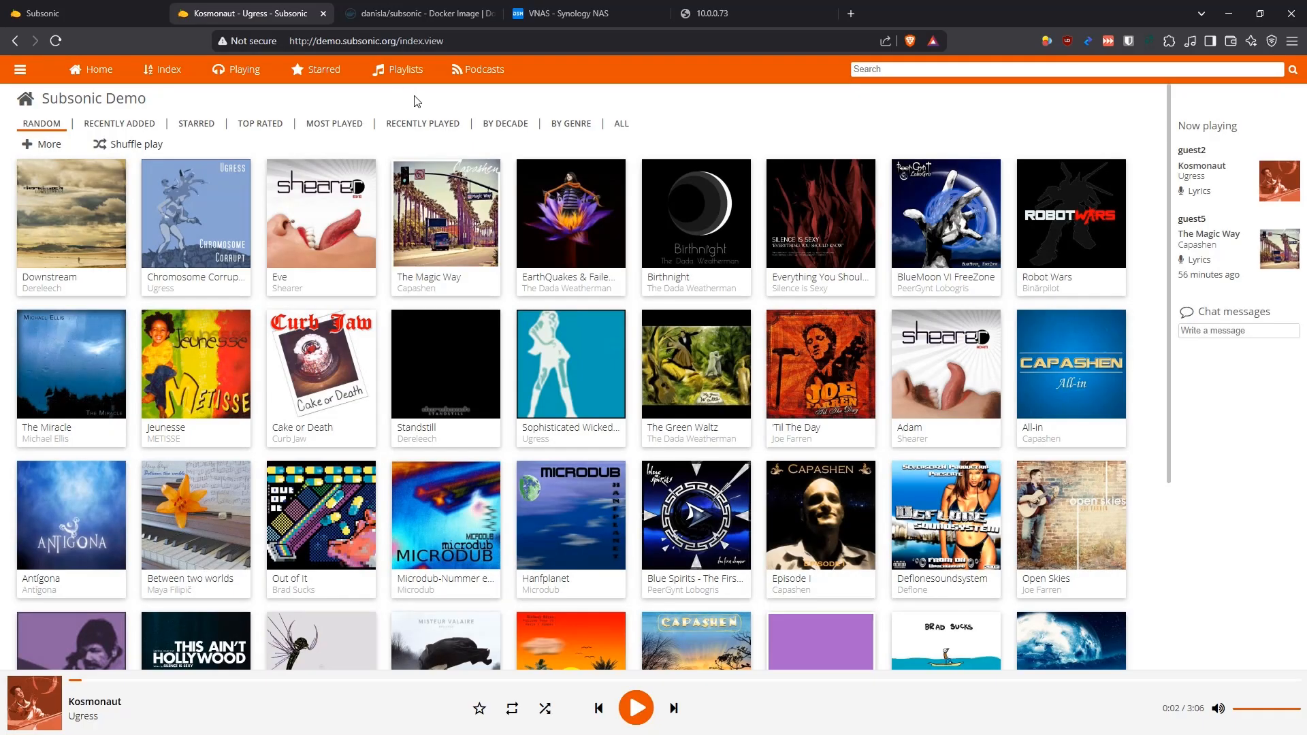
# Switch to the danisla/subsonic image page on Docker Hub and accept all cookies
pyautogui.click(425, 15)
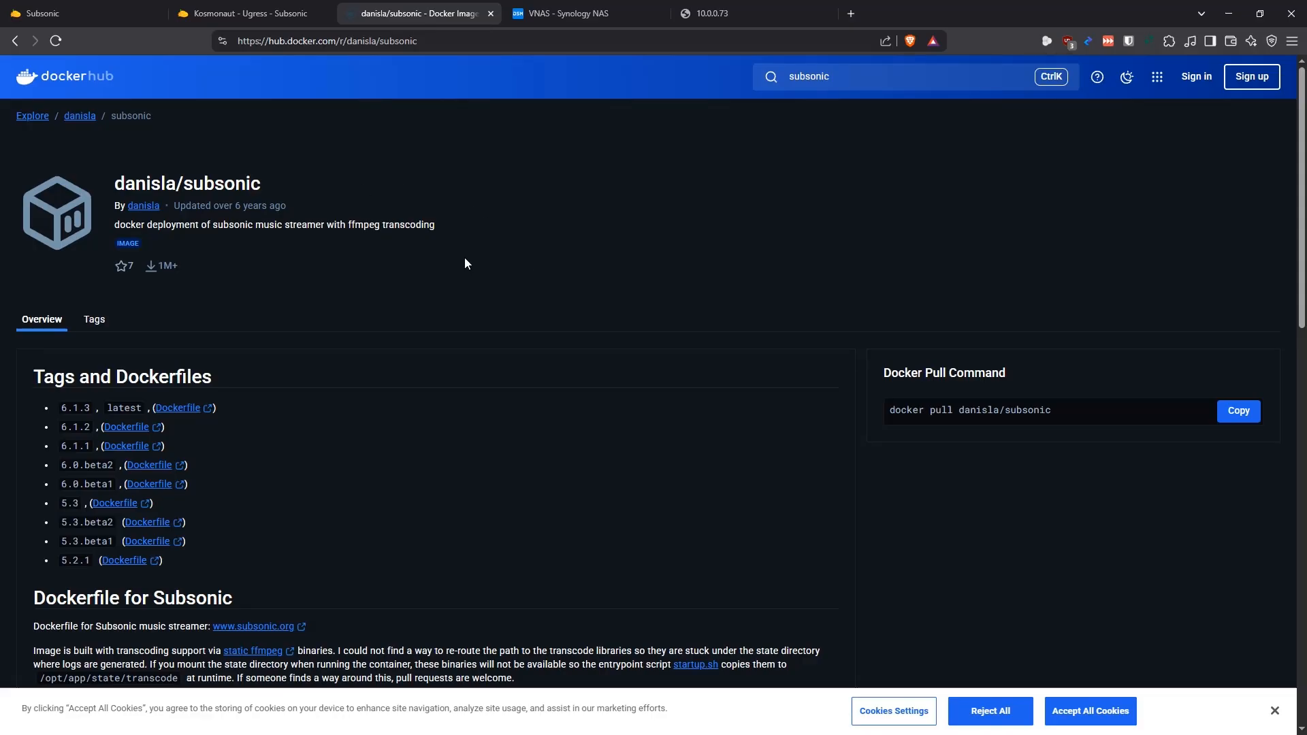
pyautogui.moveTo(273, 185); pyautogui.dragTo(113, 185)
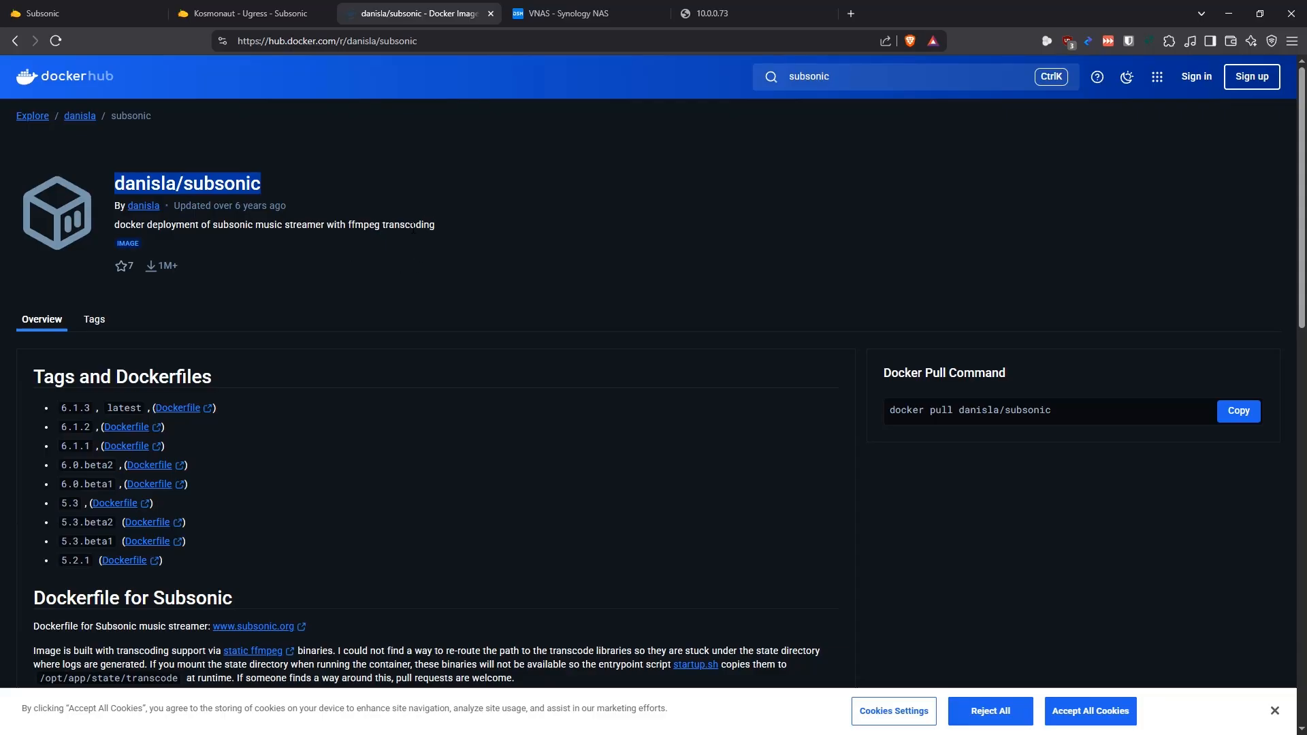
pyautogui.click(455, 234)
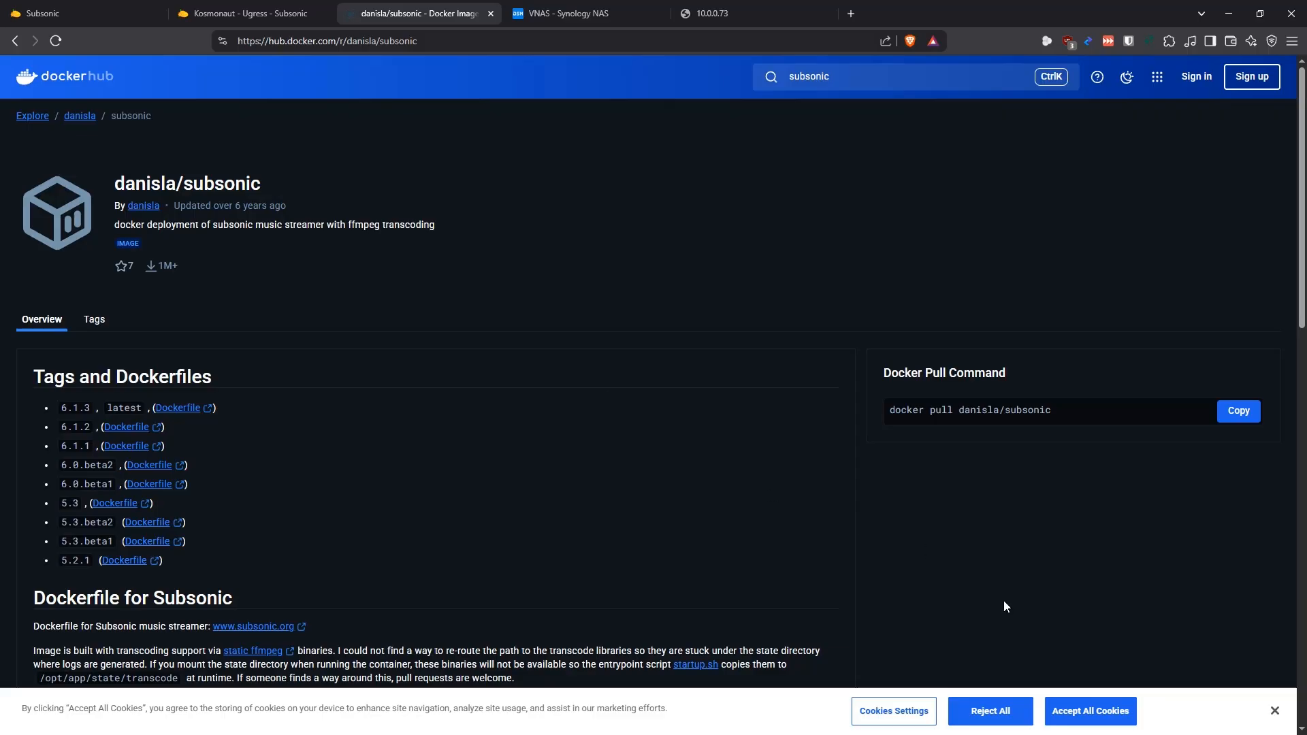
pyautogui.click(1092, 708)
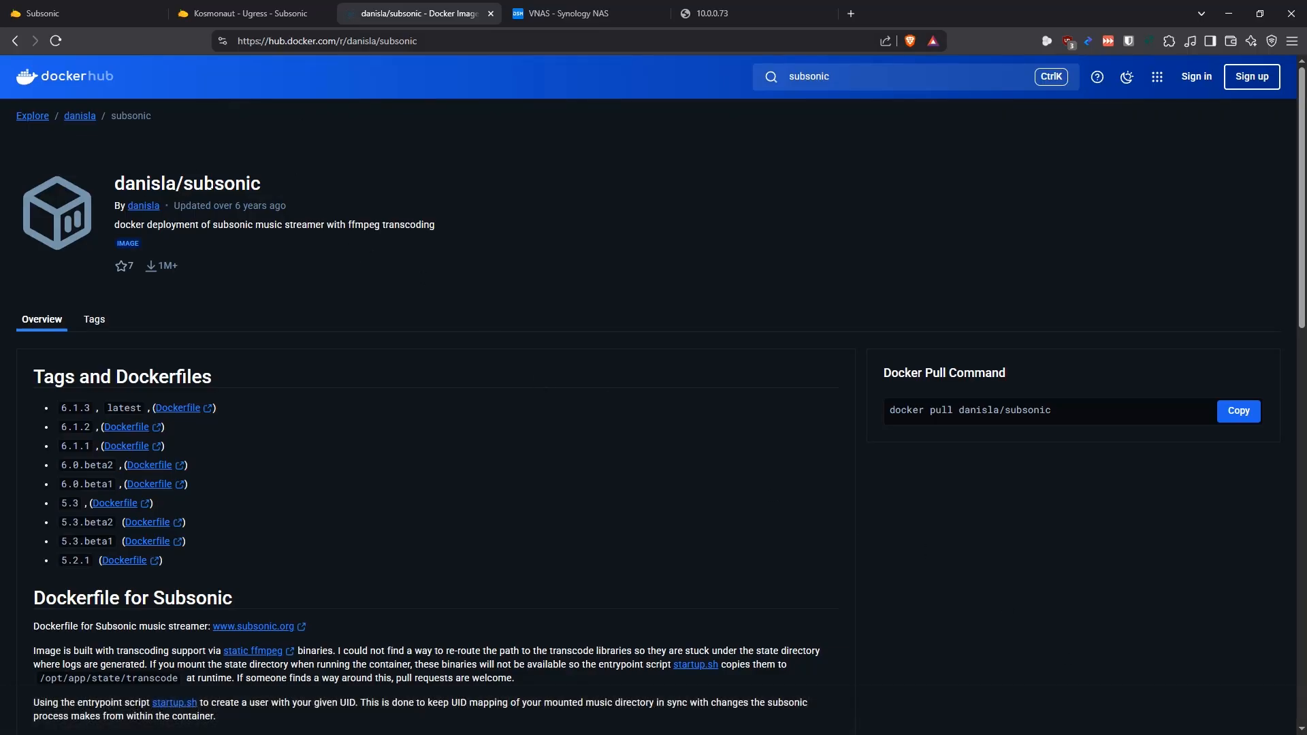
# Read the danisla/subsonic image documentation, including its tags, running instructions and environment variables
pyautogui.moveTo(264, 187); pyautogui.dragTo(108, 184)
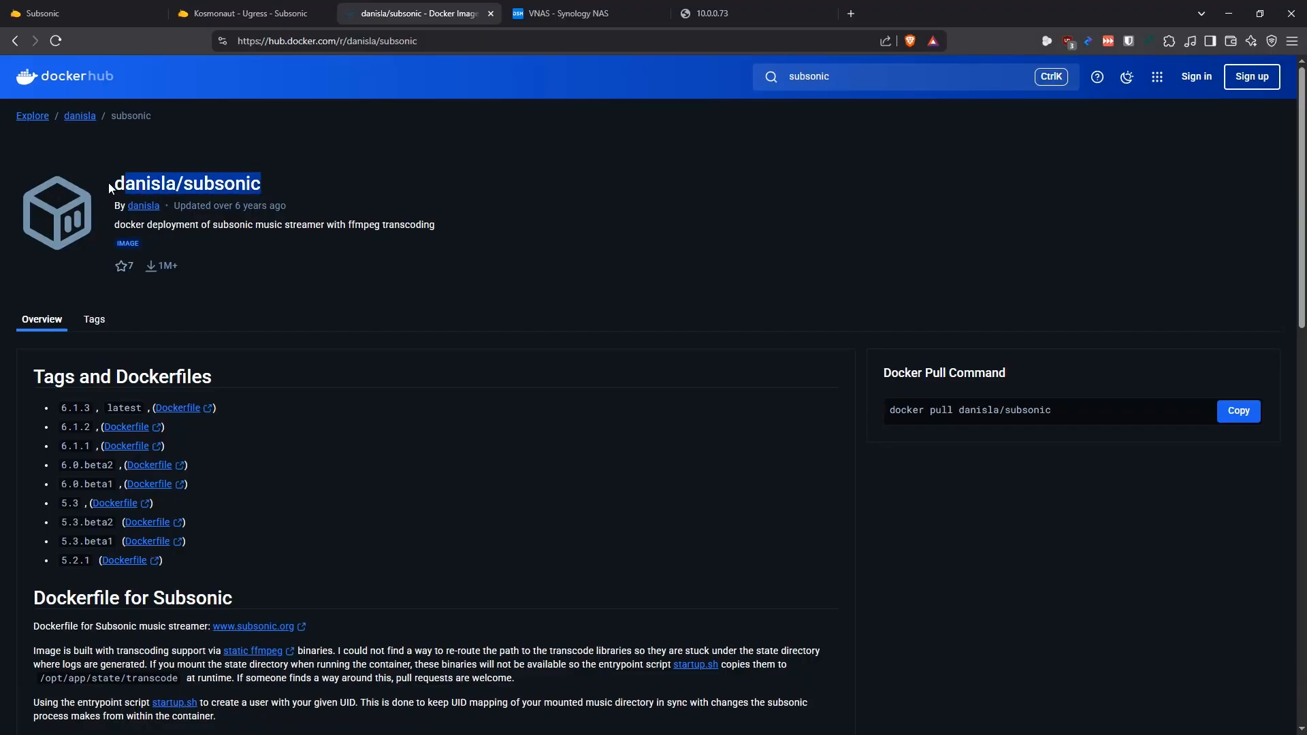
pyautogui.click(371, 182)
pyautogui.scroll(-6, 408, 204)
pyautogui.scroll(2, 218, 208)
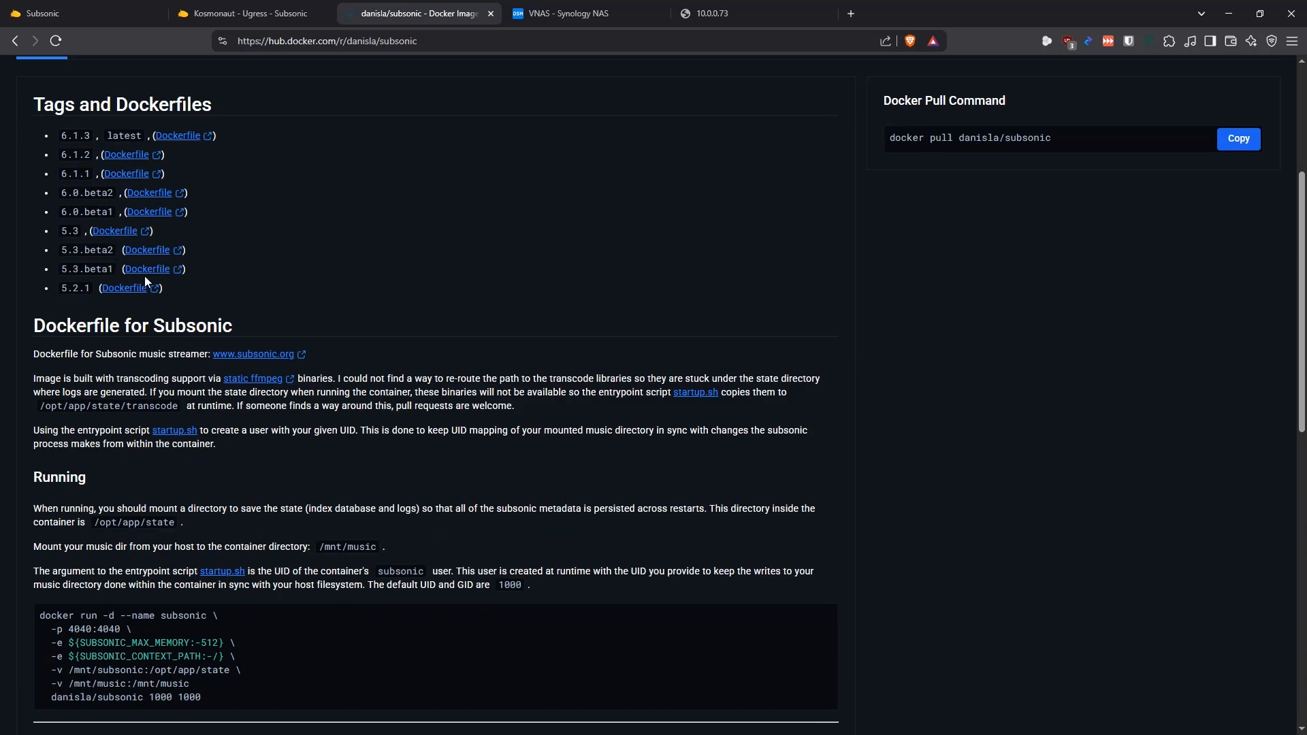
pyautogui.scroll(-10, 441, 245)
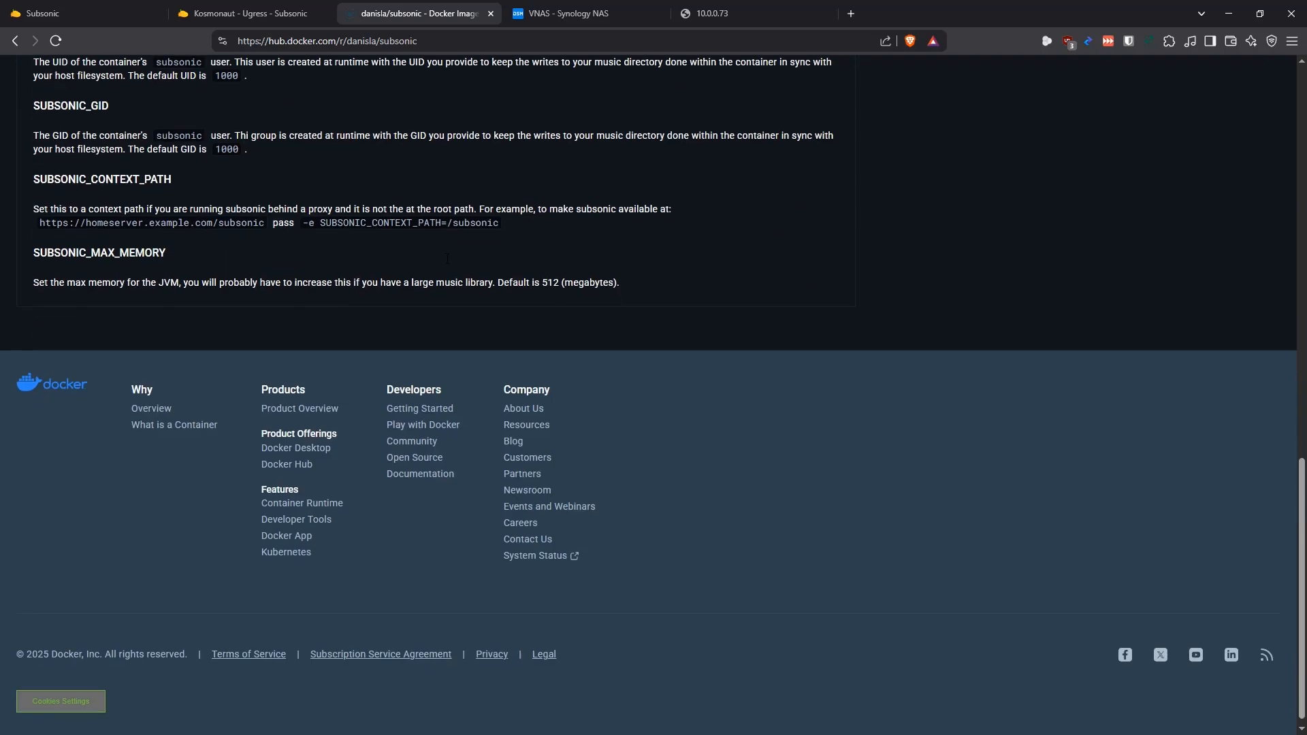
pyautogui.scroll(5, 361, 341)
pyautogui.scroll(-2, 321, 346)
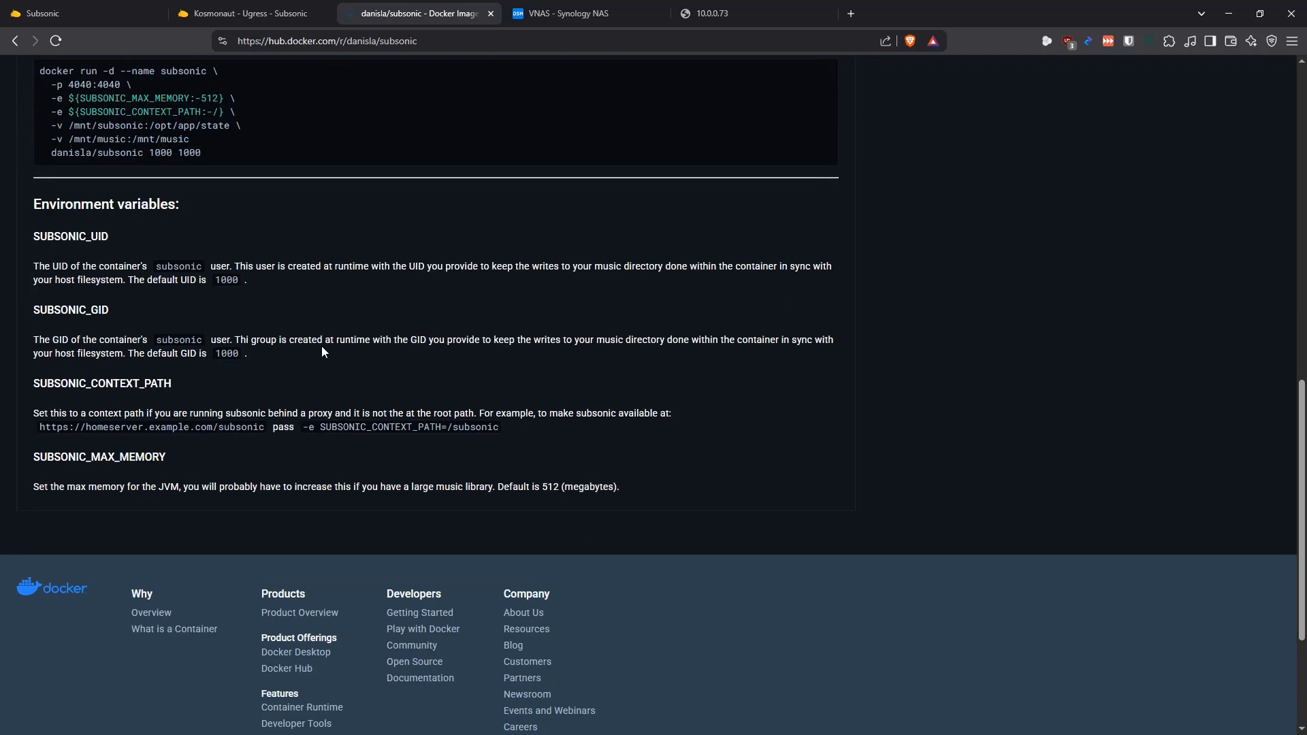
pyautogui.scroll(1, 320, 355)
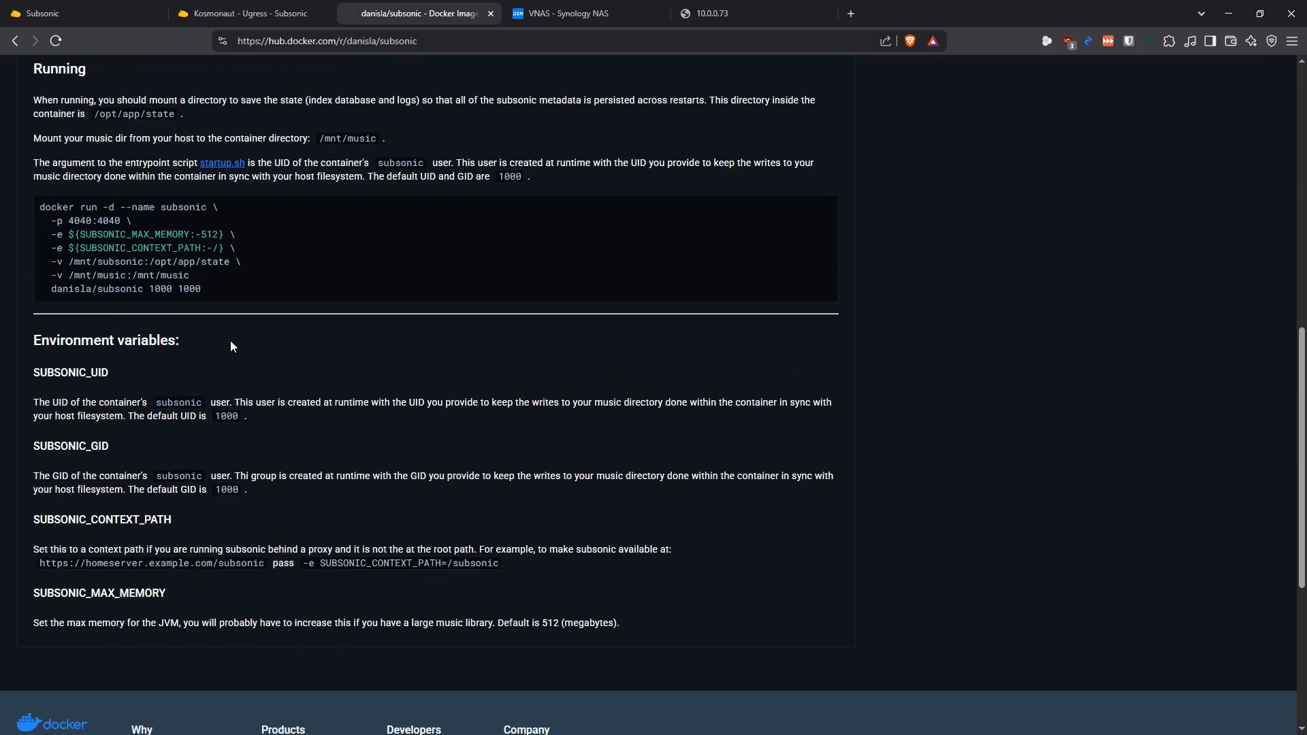
# Examine the state and music volume mappings in the image's sample docker run command
pyautogui.moveTo(231, 262); pyautogui.dragTo(51, 262)
pyautogui.click(53, 263)
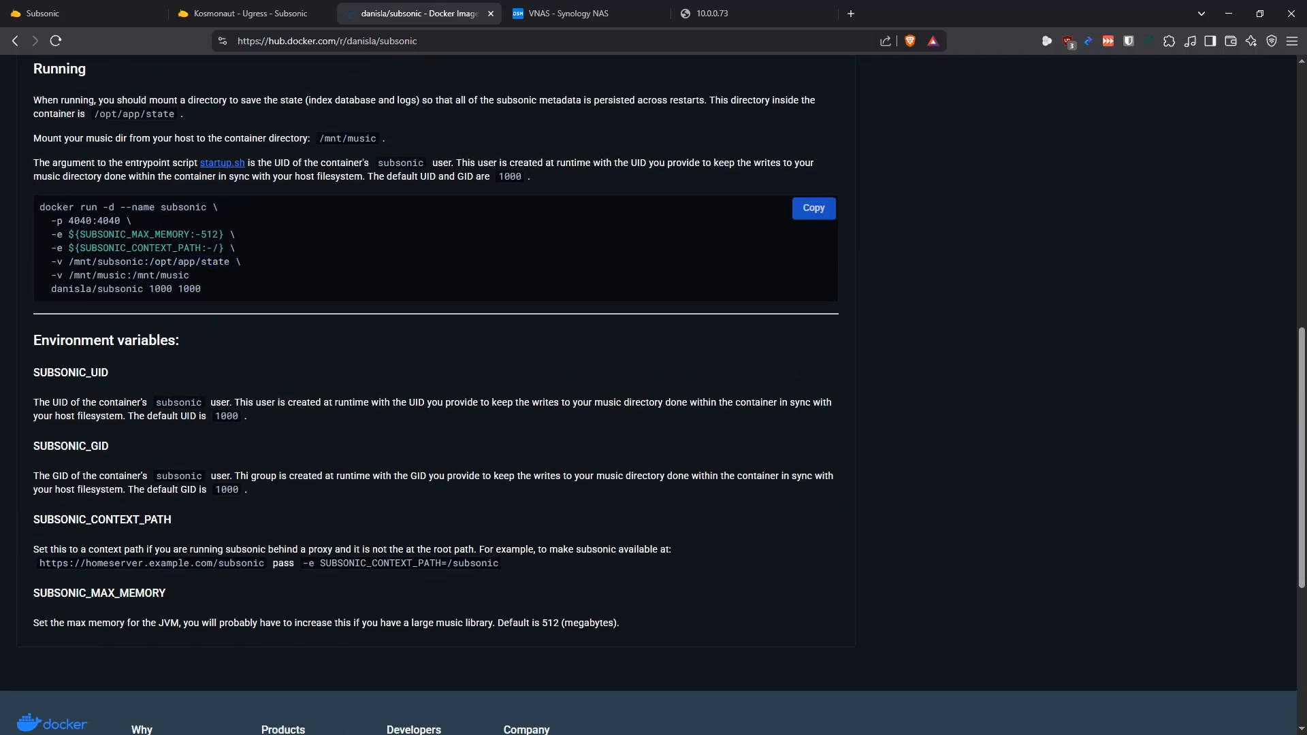
pyautogui.tripleClick(157, 275)
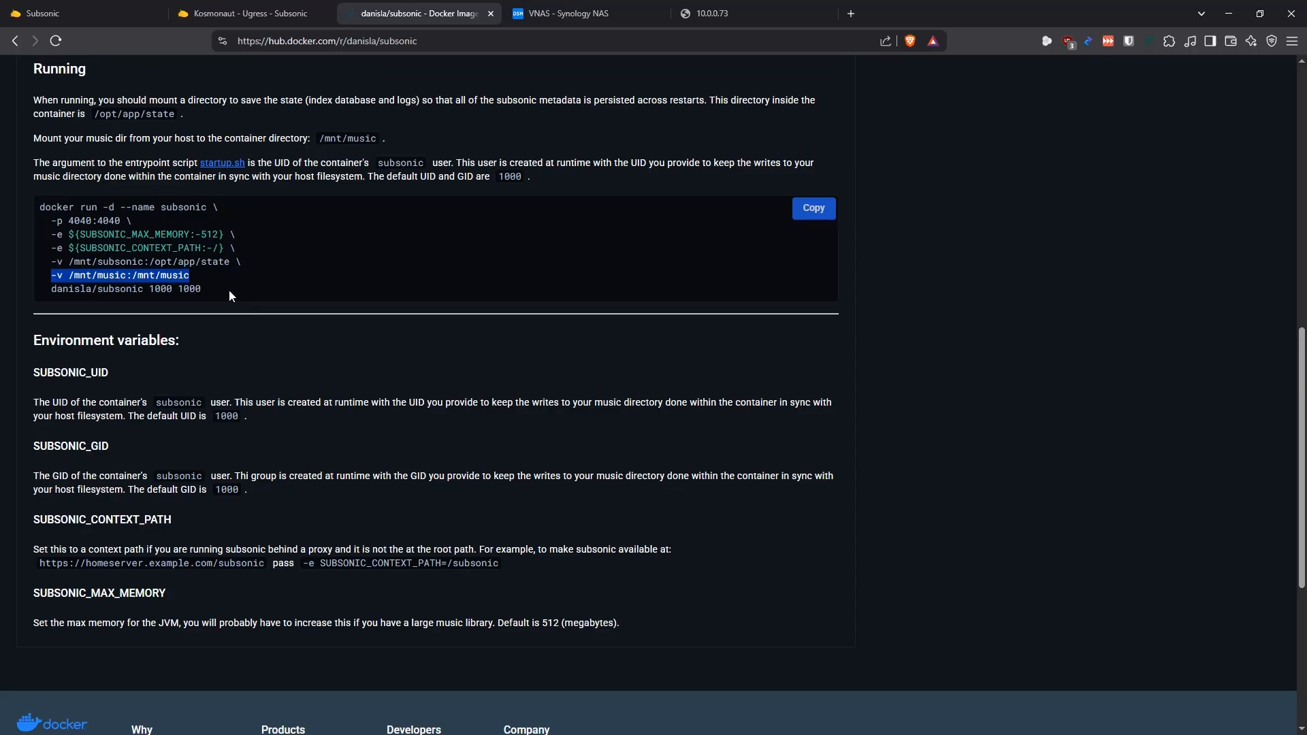
pyautogui.click(206, 311)
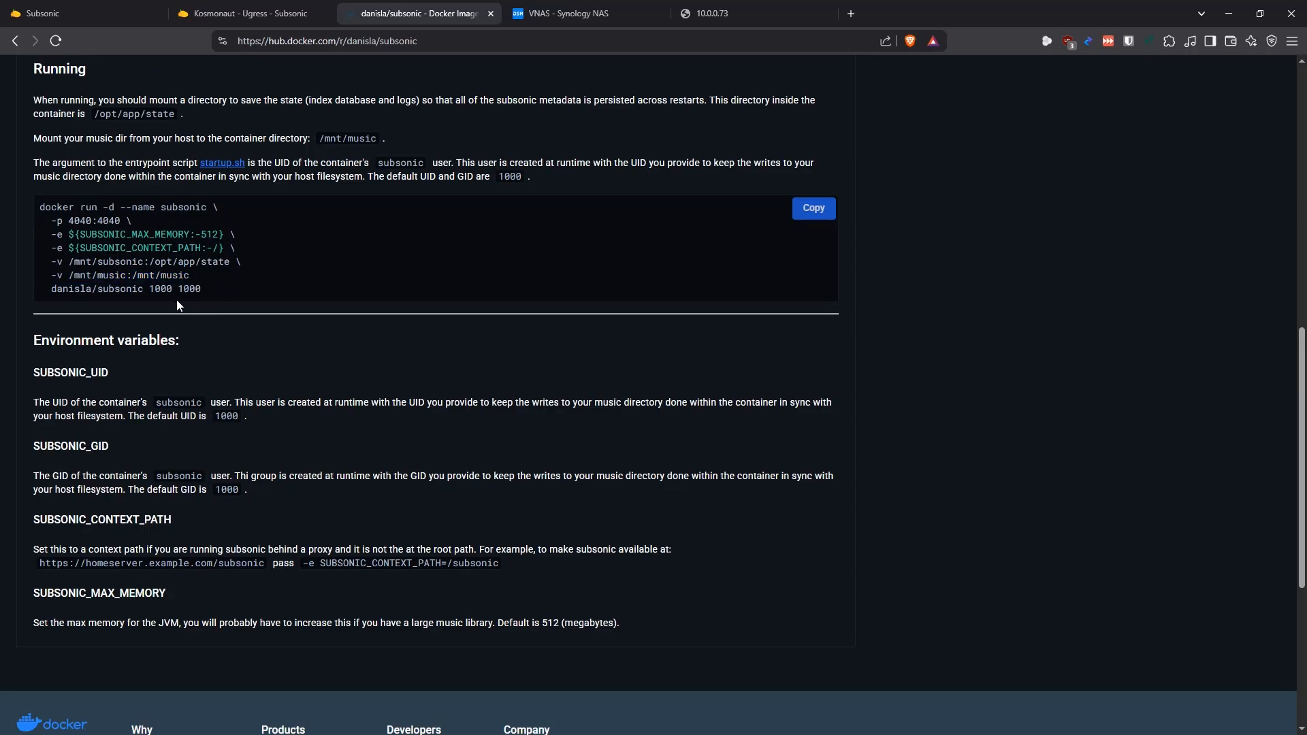
pyautogui.moveTo(192, 275); pyautogui.dragTo(63, 275)
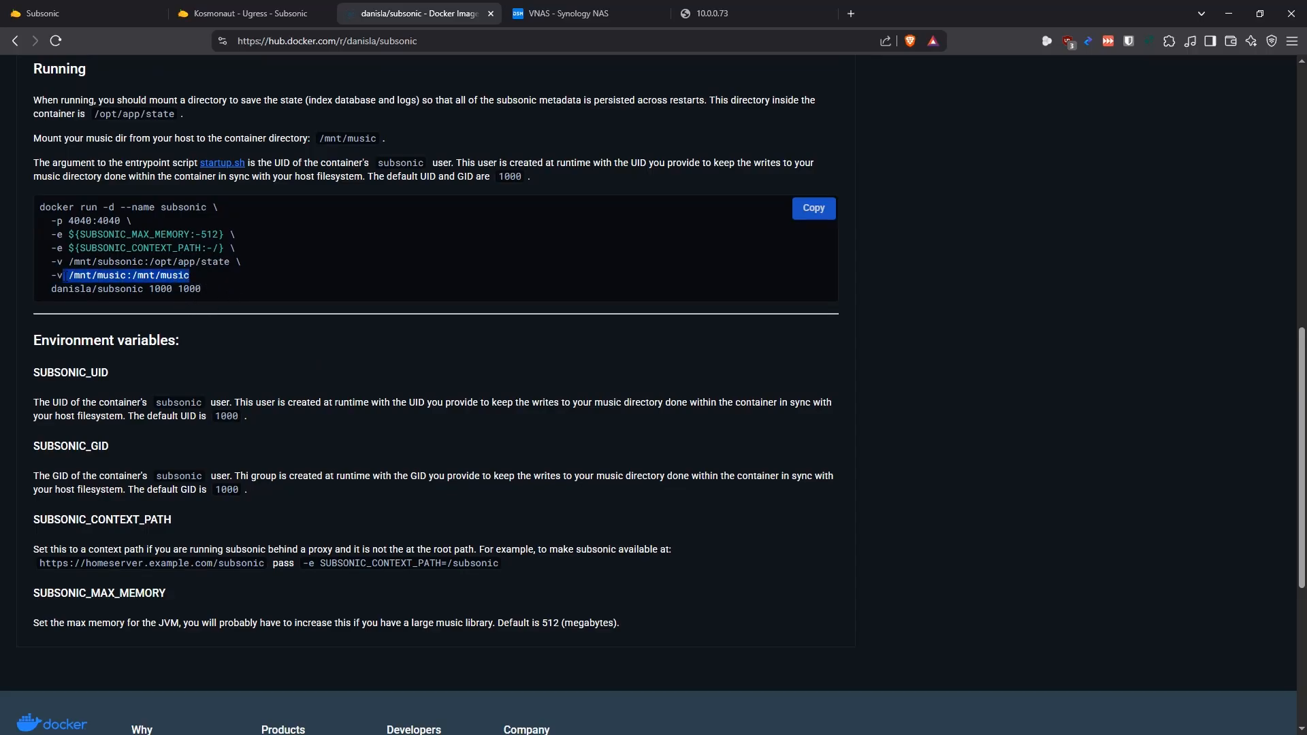
pyautogui.click(252, 286)
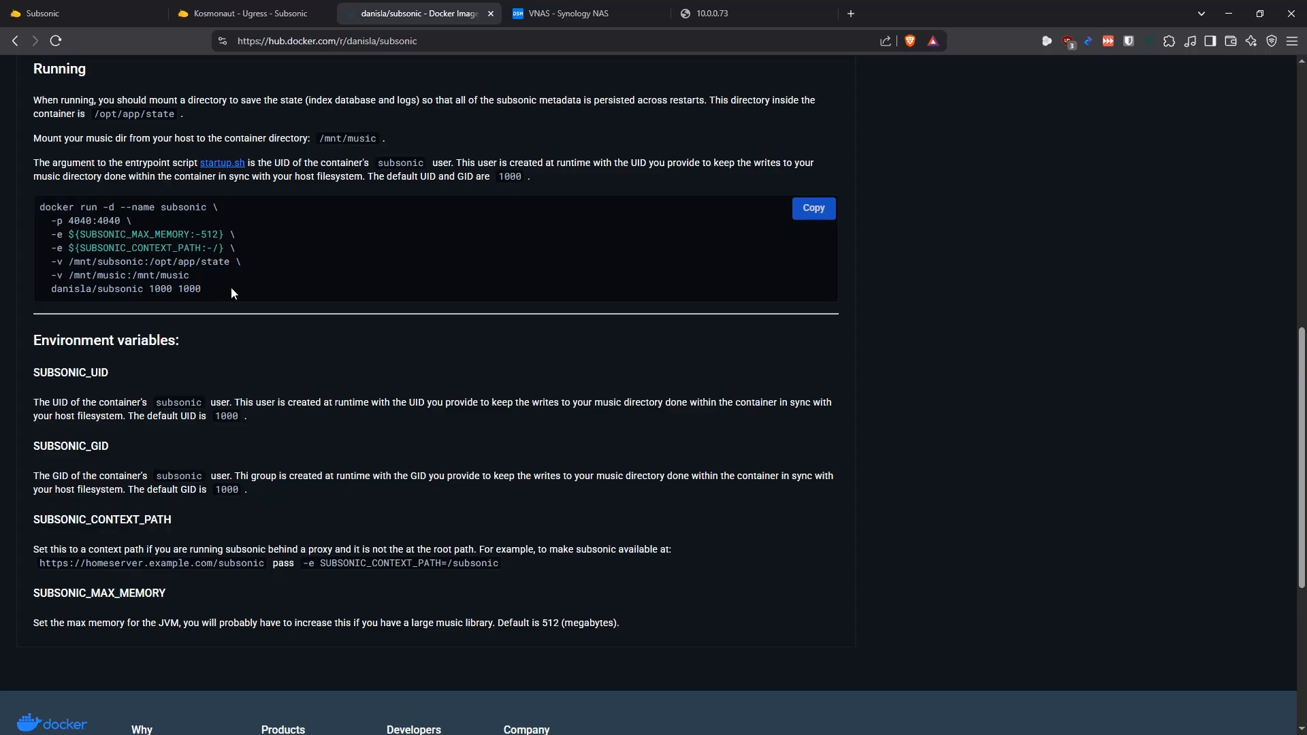
pyautogui.scroll(10, 281, 324)
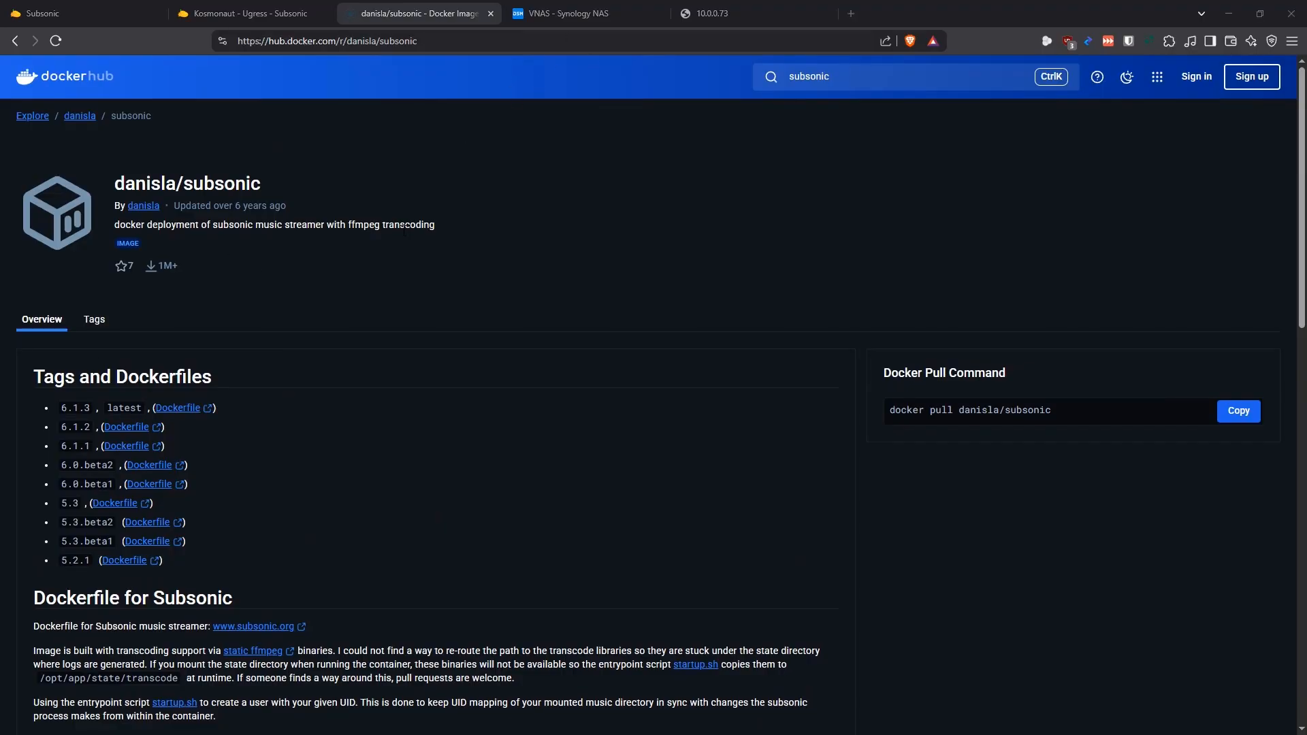
# Switch to the Synology NAS and create a folder named Subsonic inside docker/Containers in File Station
pyautogui.click(574, 14)
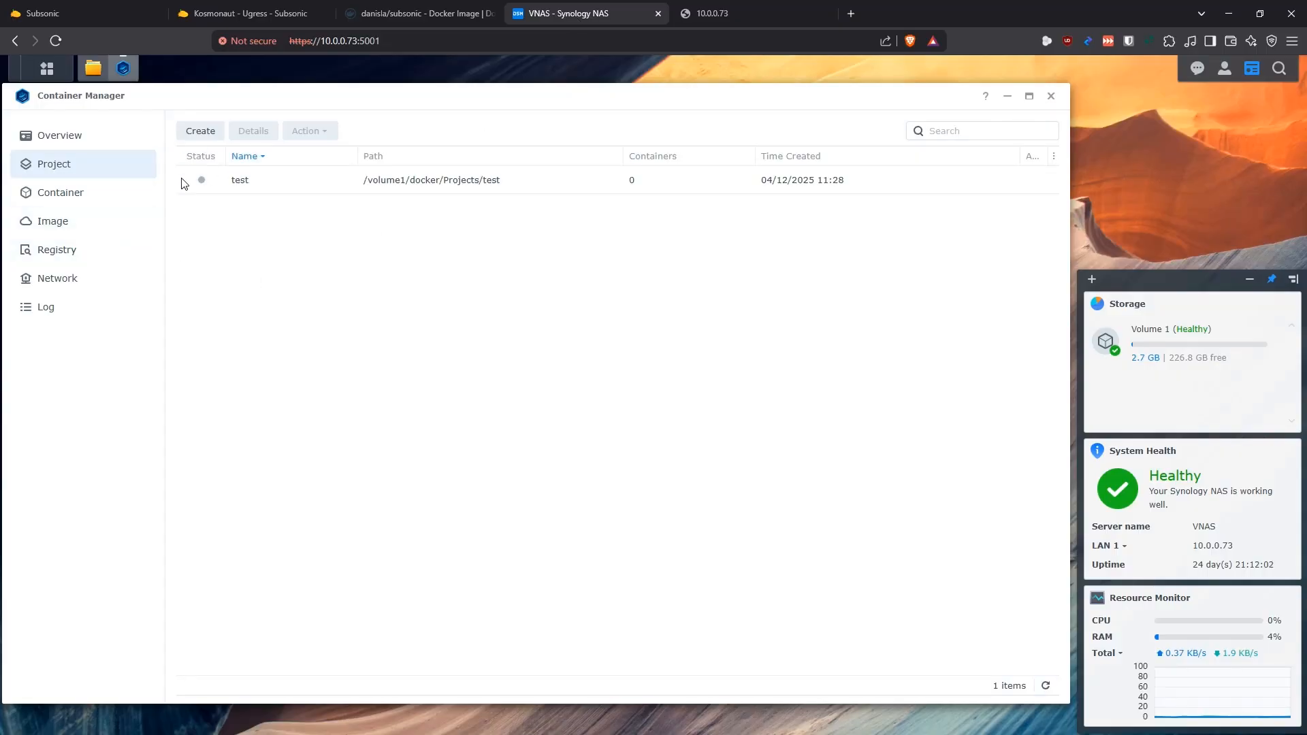
pyautogui.click(93, 68)
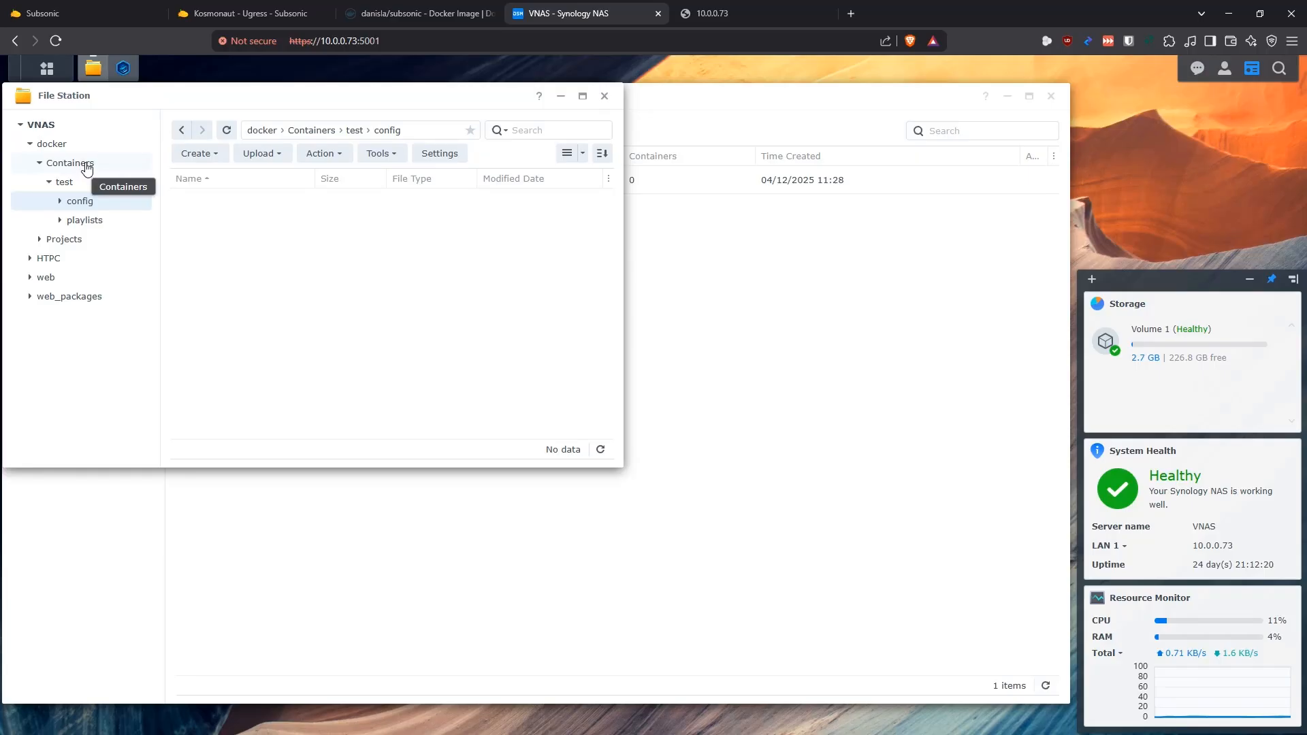
pyautogui.click(83, 172)
pyautogui.click(216, 158)
pyautogui.click(234, 178)
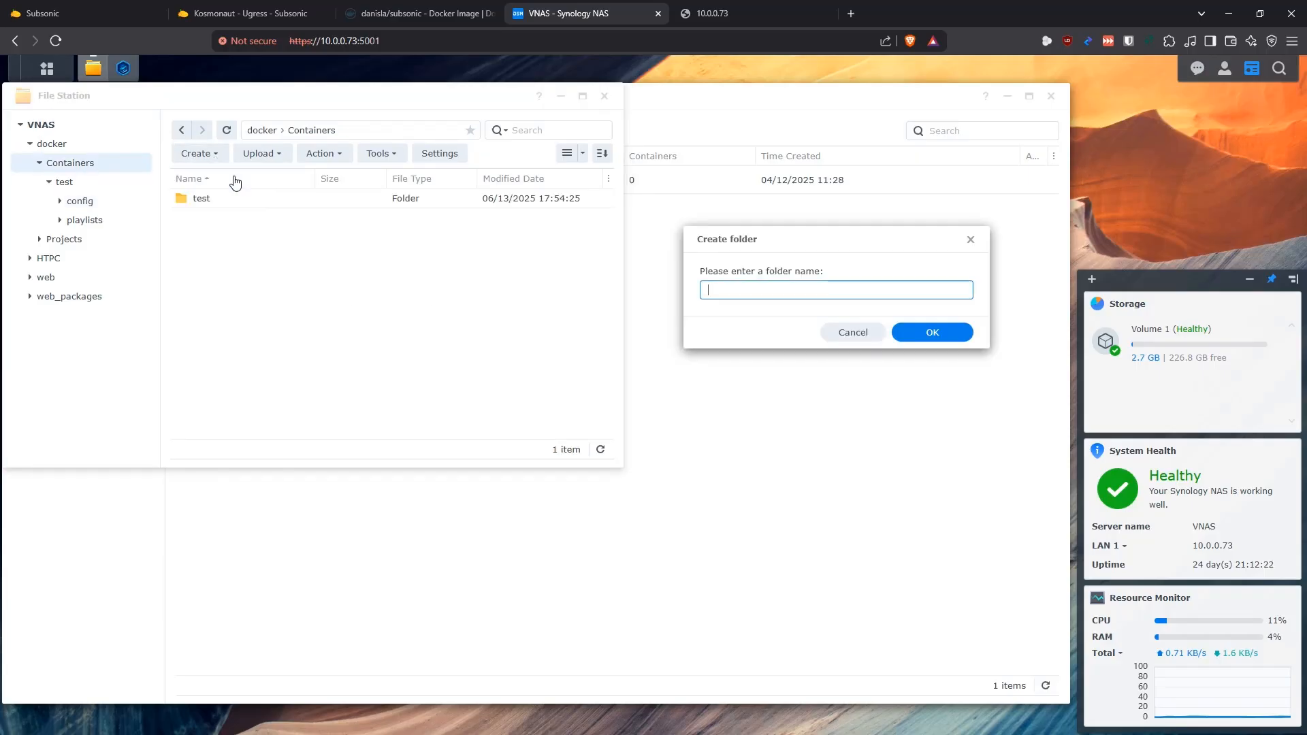
pyautogui.write('Subsonic')
pyautogui.hotkey('ctrl', 'a')
pyautogui.click(939, 332)
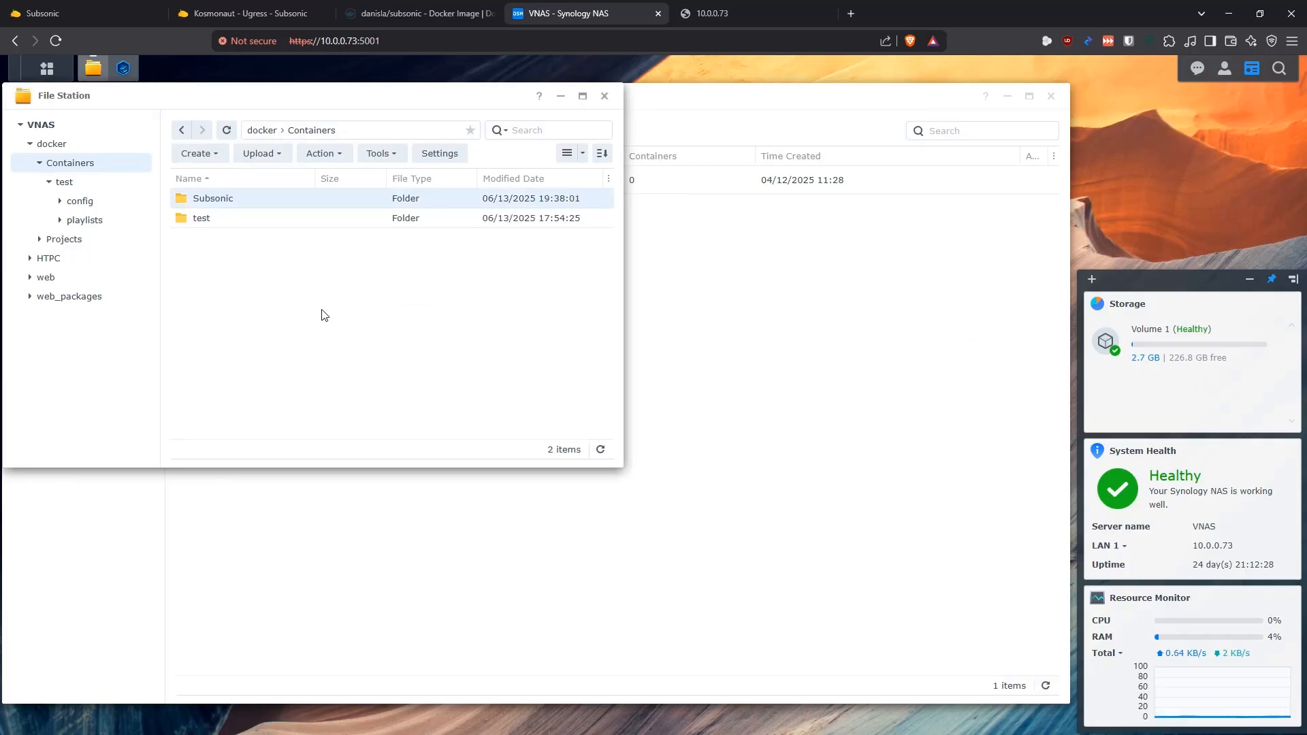
# Create a folder named config inside docker/Containers/Subsonic
pyautogui.doubleClick(225, 198)
pyautogui.click(216, 161)
pyautogui.click(240, 178)
pyautogui.write('config')
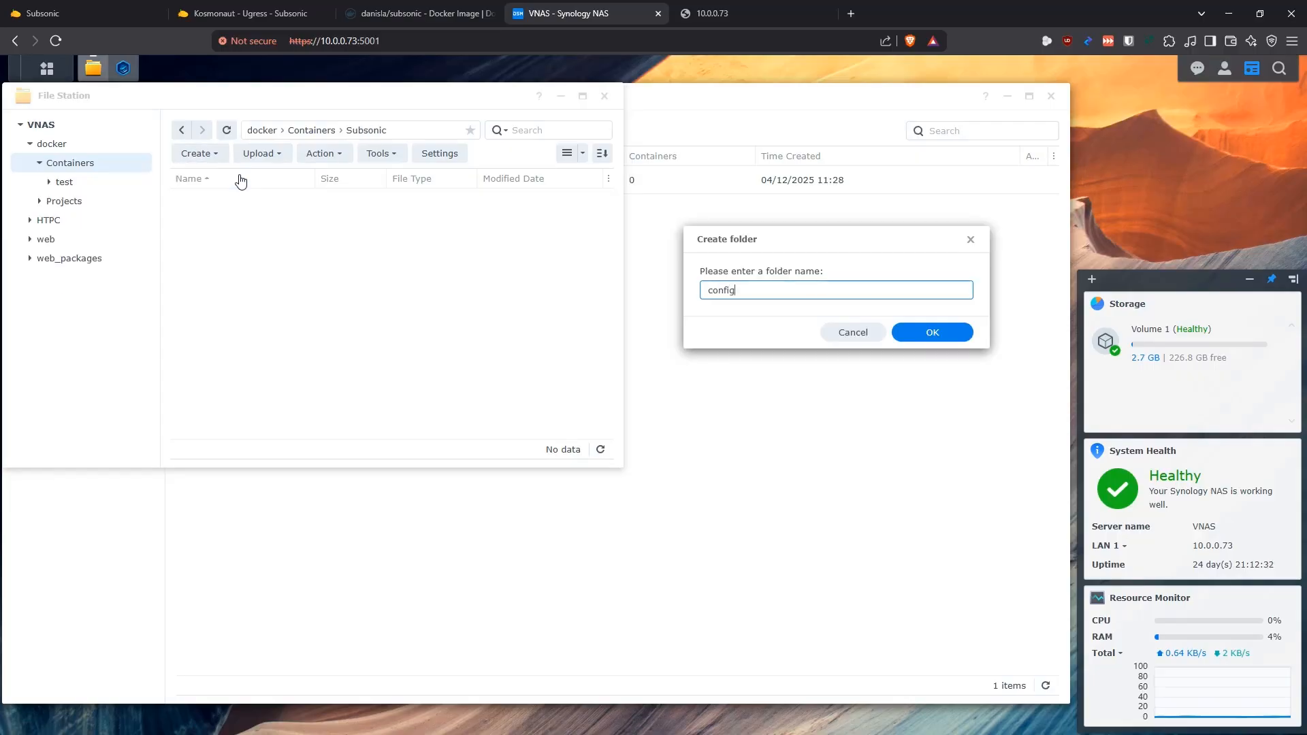
pyautogui.press('Return')
pyautogui.click(204, 155)
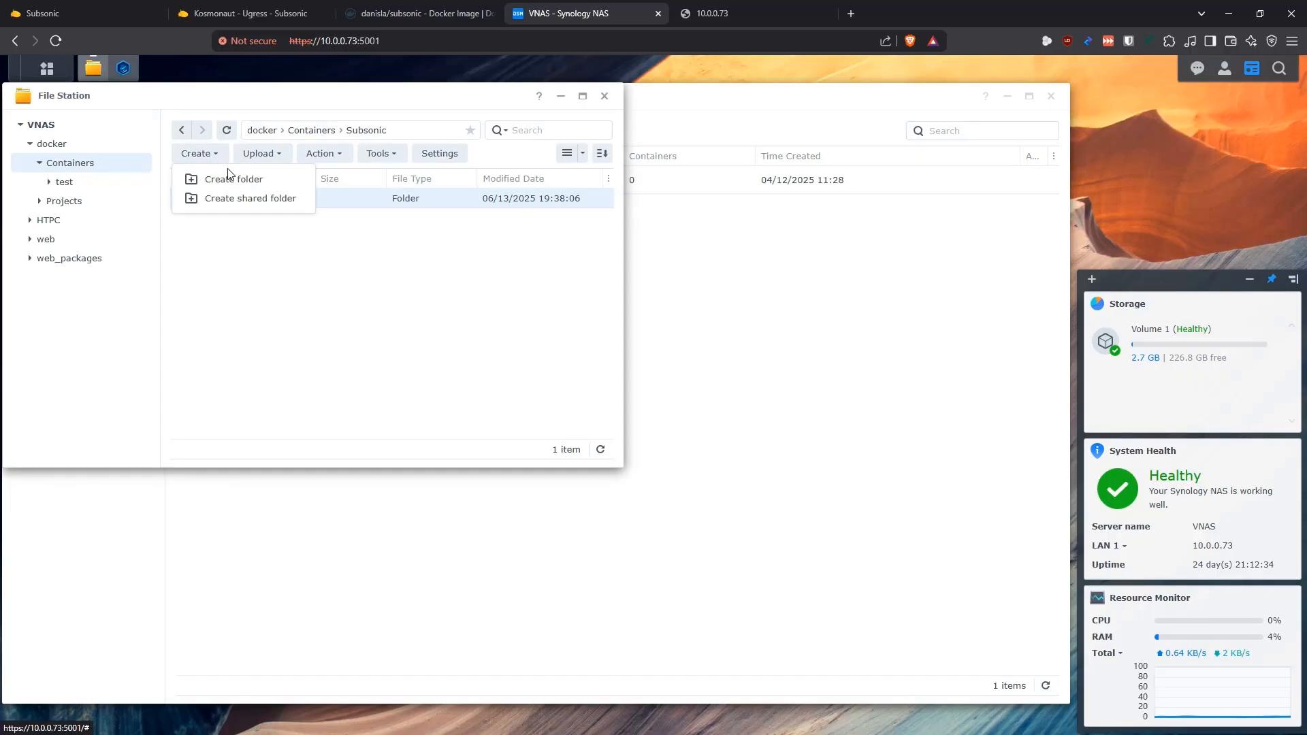
pyautogui.click(281, 308)
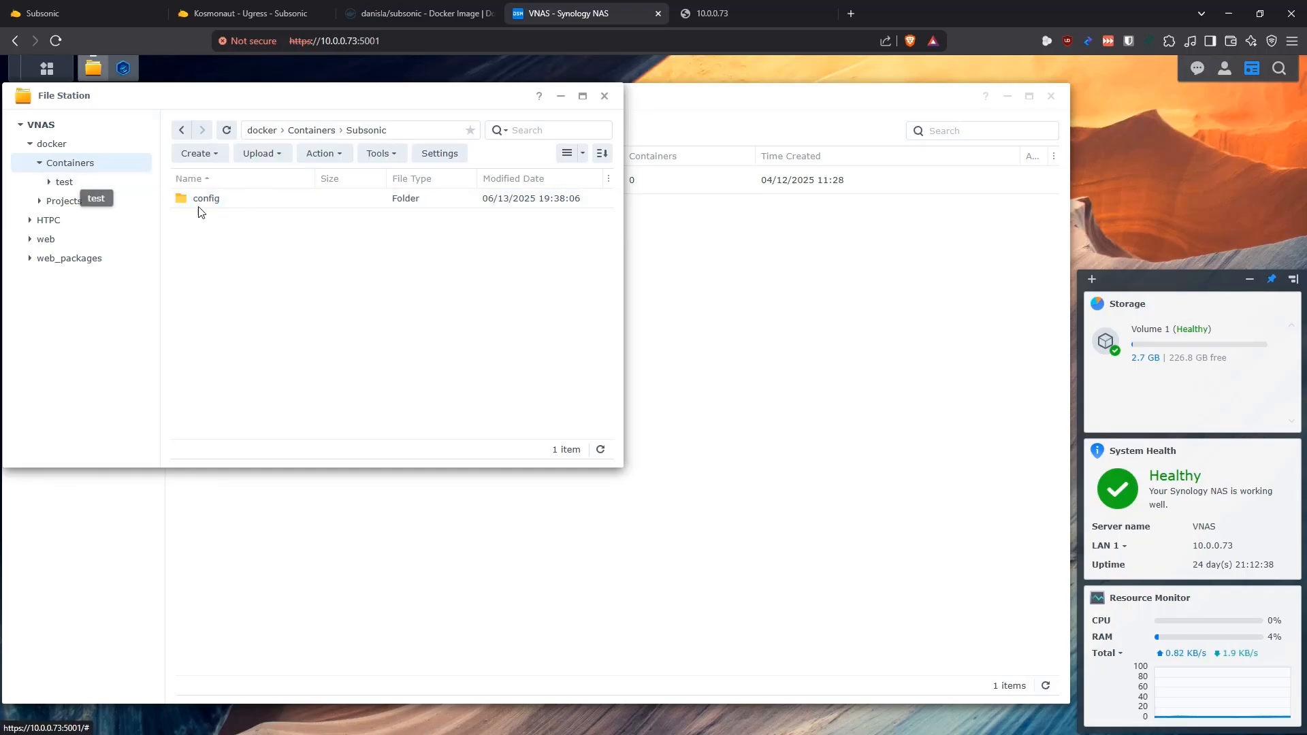
# Create a folder named Subsonic inside docker/Projects
pyautogui.click(111, 200)
pyautogui.click(201, 154)
pyautogui.click(219, 179)
pyautogui.write('Subsonic')
pyautogui.click(928, 330)
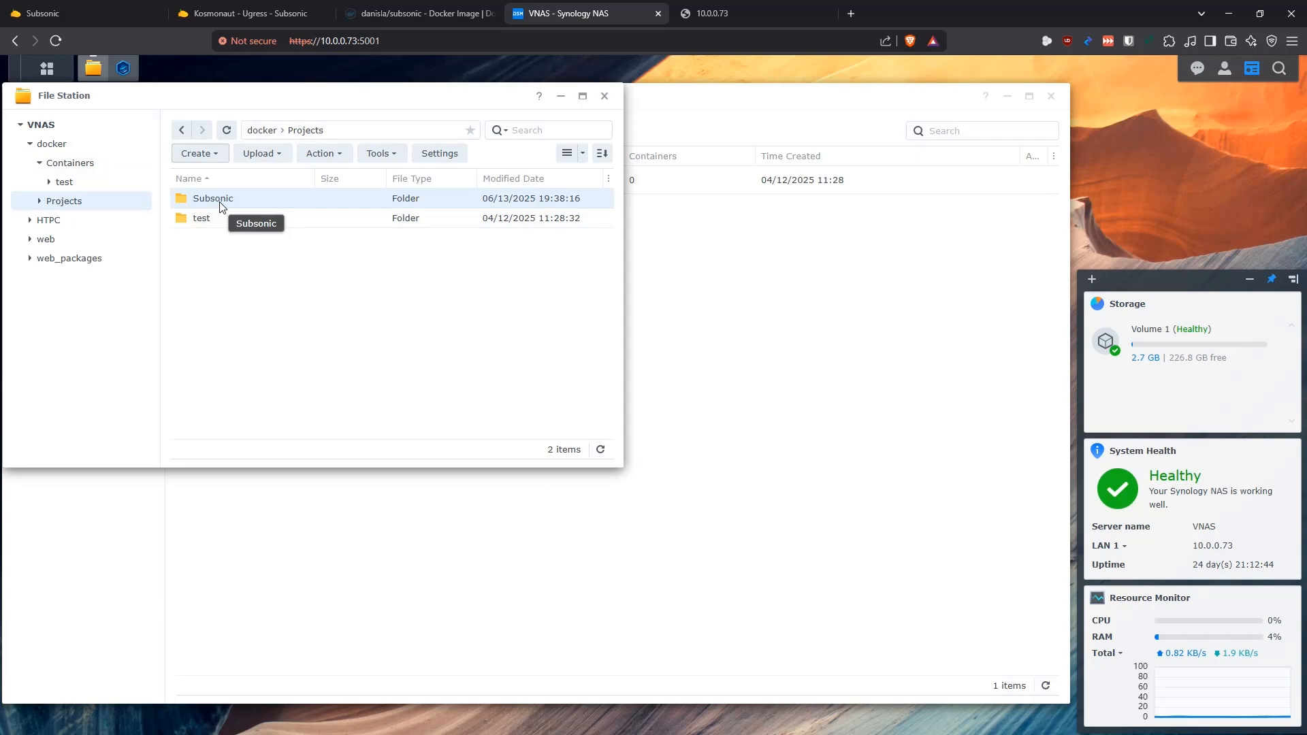
pyautogui.click(195, 276)
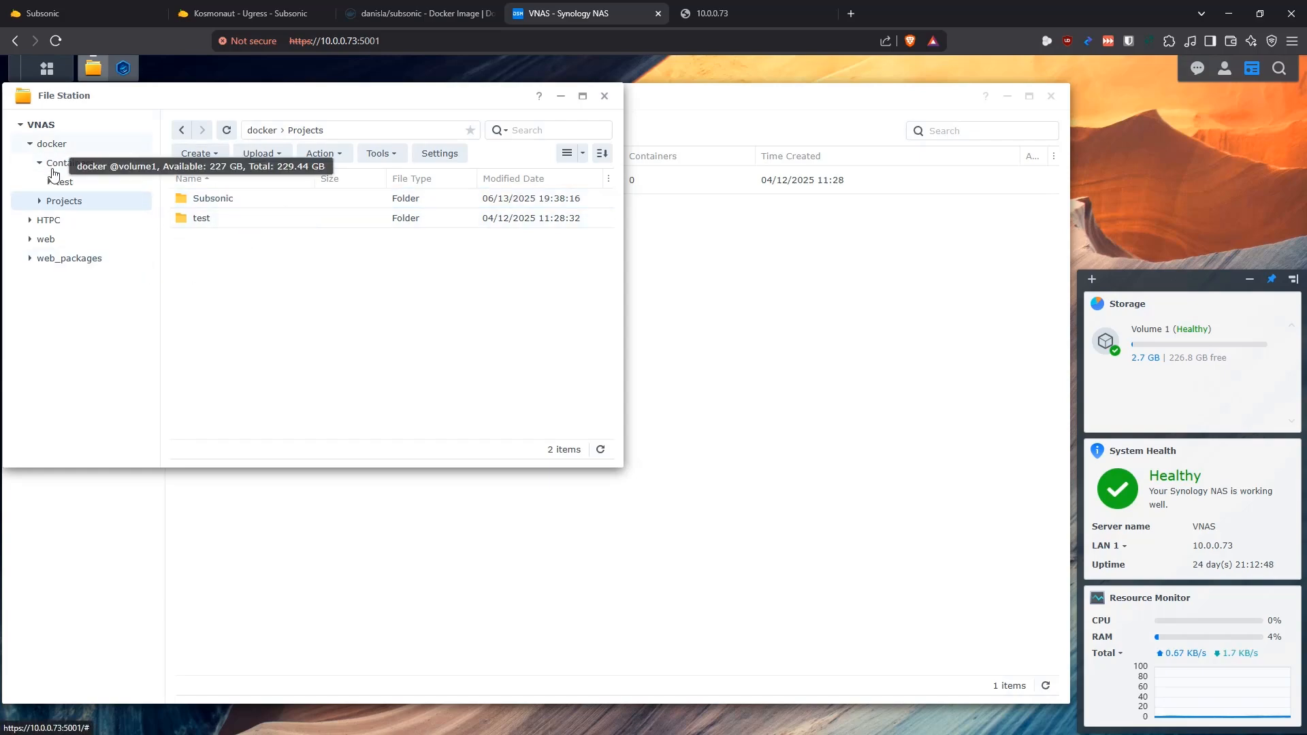
# Expand the HTPC and Media folders and look for the Music and Podcasts folders
pyautogui.click(29, 221)
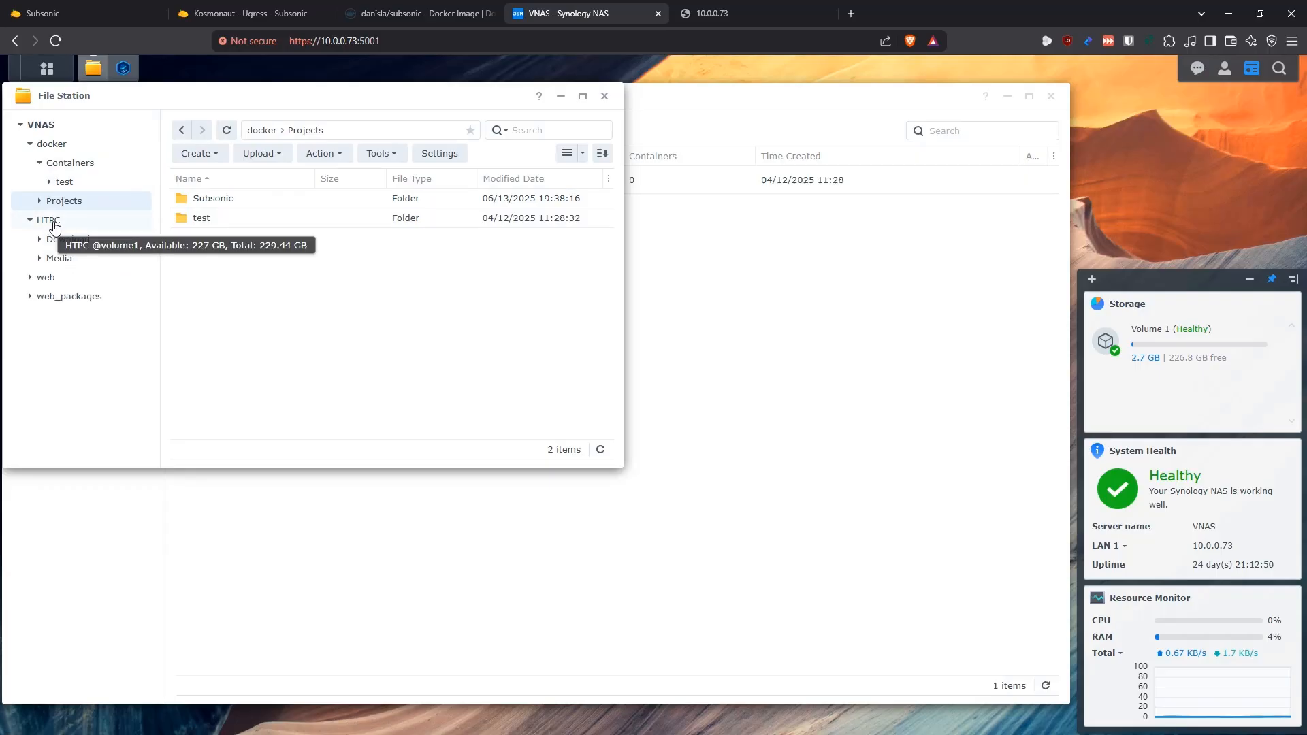
pyautogui.click(40, 258)
pyautogui.scroll(-1, 109, 310)
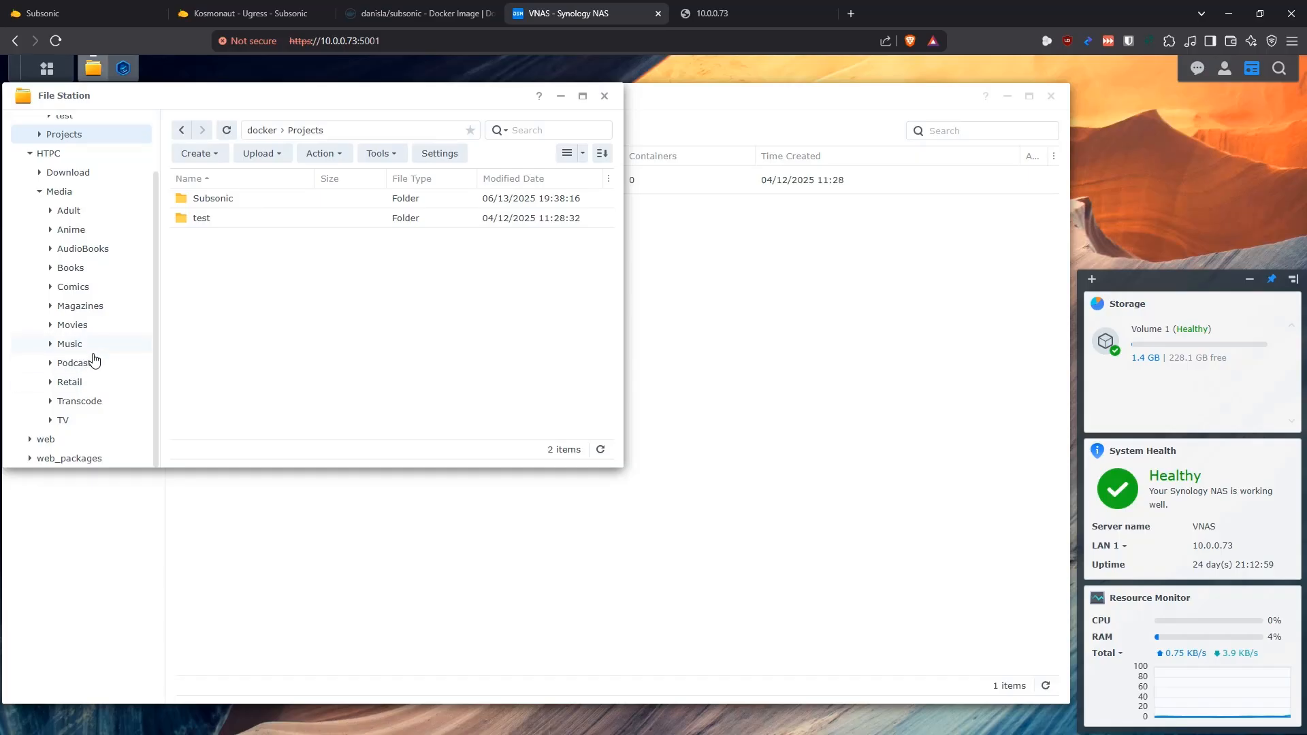
# Start a new Container Manager project named subsonic and set its path to /docker/Projects/Subsonic
pyautogui.moveTo(94, 73)
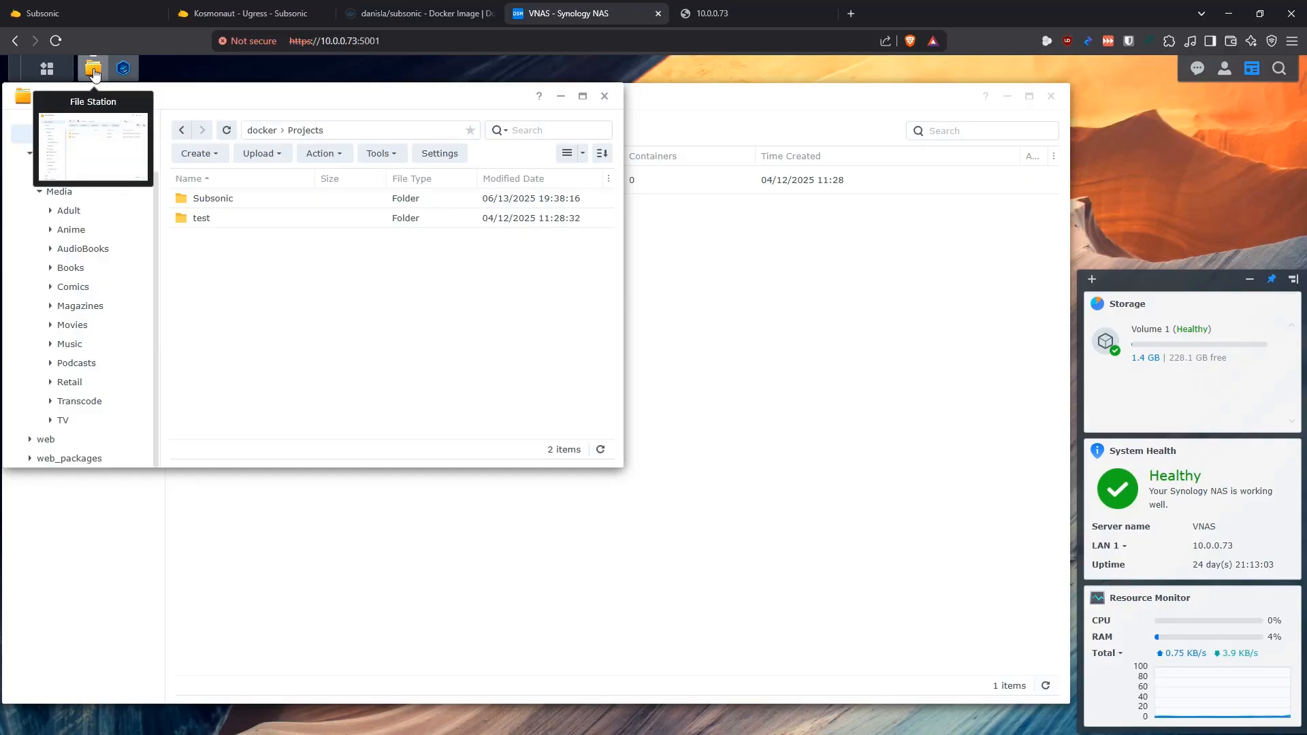
pyautogui.click(94, 72)
pyautogui.click(204, 131)
pyautogui.click(512, 285)
pyautogui.write('subsonic')
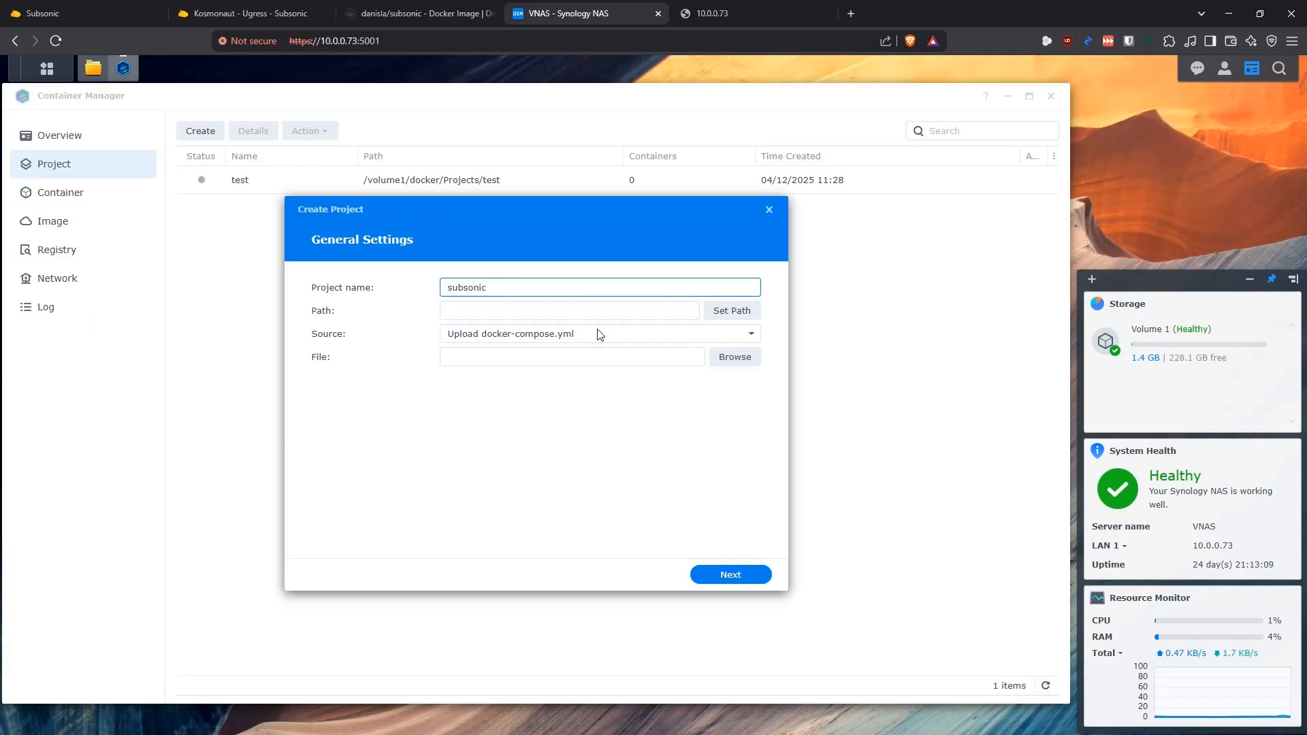
pyautogui.click(713, 315)
pyautogui.click(412, 321)
pyautogui.click(429, 357)
pyautogui.click(459, 379)
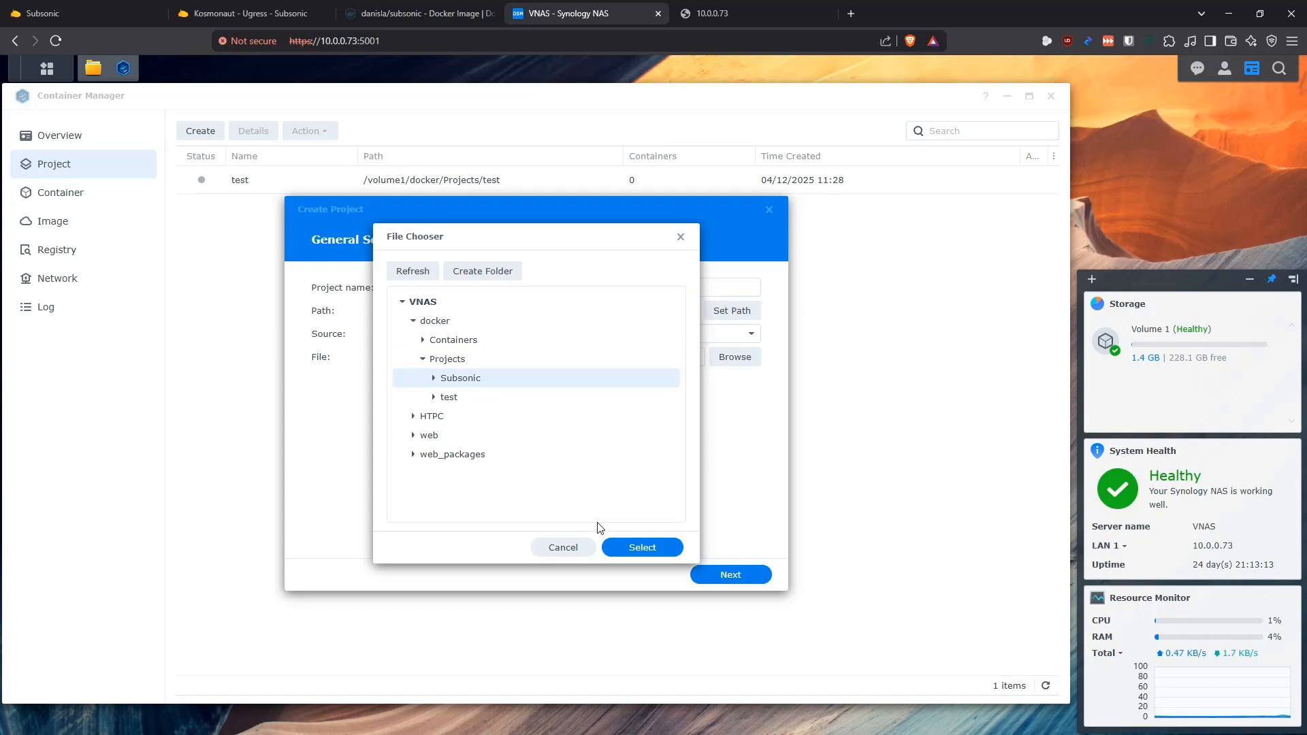
pyautogui.click(654, 553)
# Set the project source to Create docker-compose.yml, paste in the Subsonic compose configuration, and finish creating the project without starting it
pyautogui.click(599, 335)
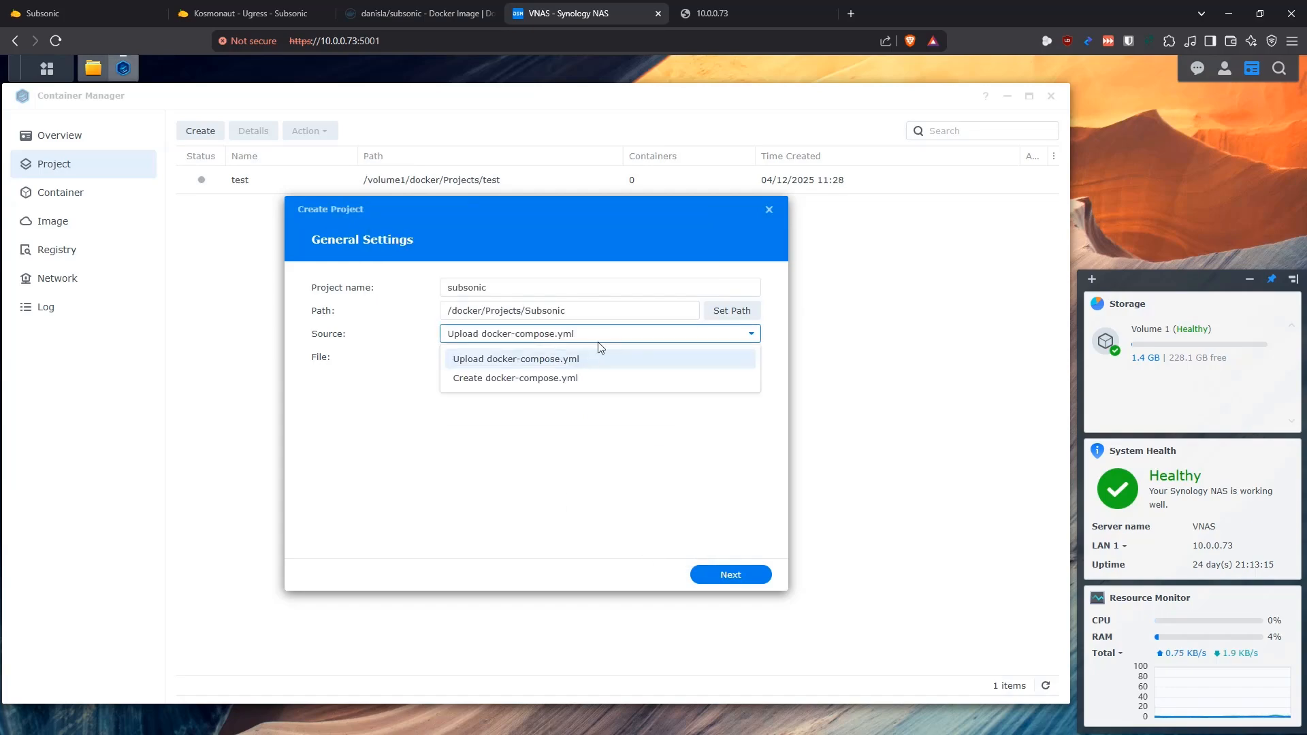
pyautogui.click(578, 382)
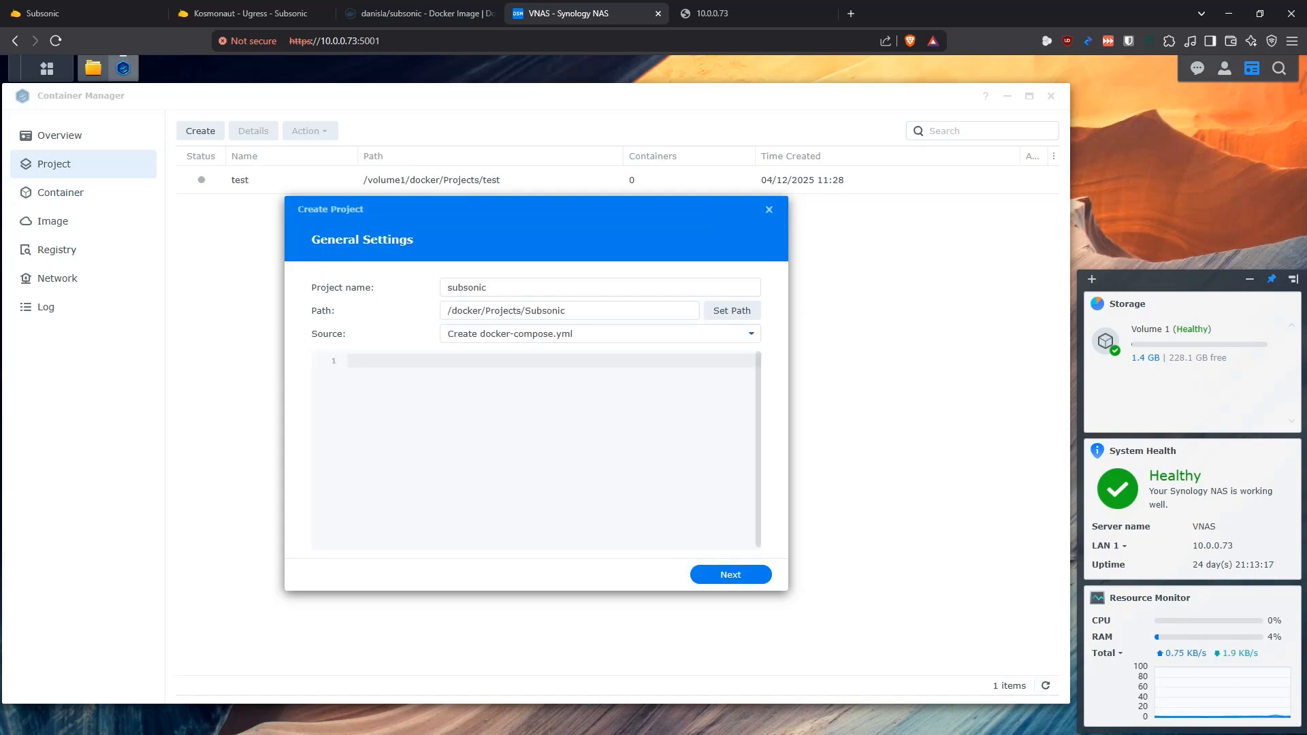
pyautogui.click(497, 471)
pyautogui.hotkey('ctrl', 'v')
pyautogui.click(755, 576)
pyautogui.click(754, 576)
pyautogui.click(441, 545)
pyautogui.click(745, 575)
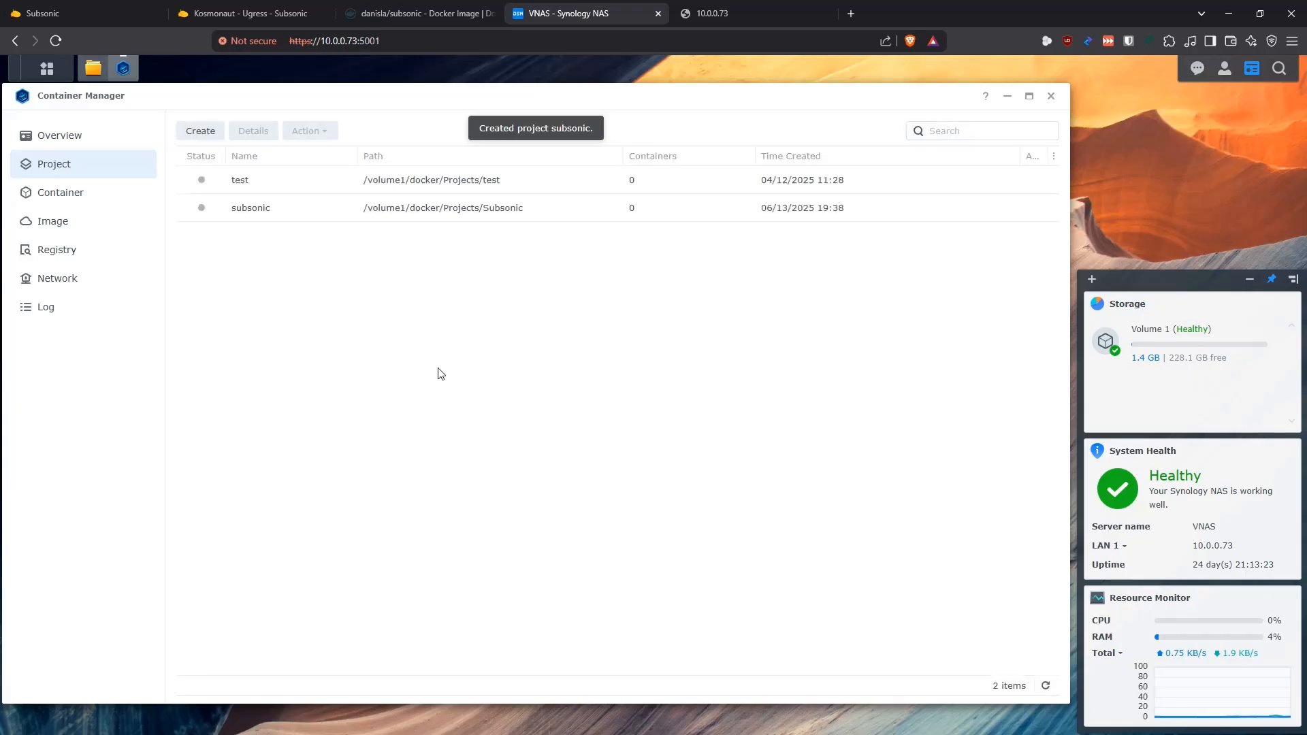
# Open the subsonic project's YAML configuration and examine its version, services, image and container name entries
pyautogui.doubleClick(260, 208)
pyautogui.click(333, 178)
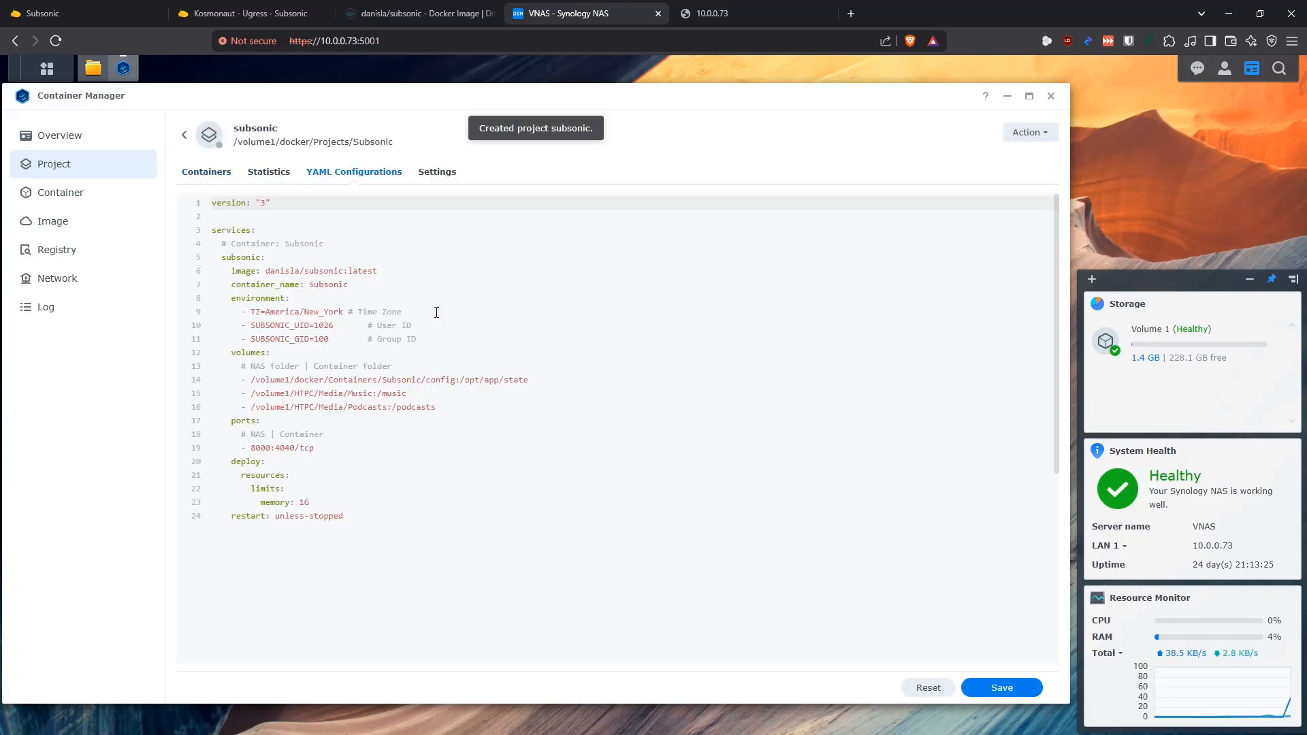
pyautogui.click(469, 304)
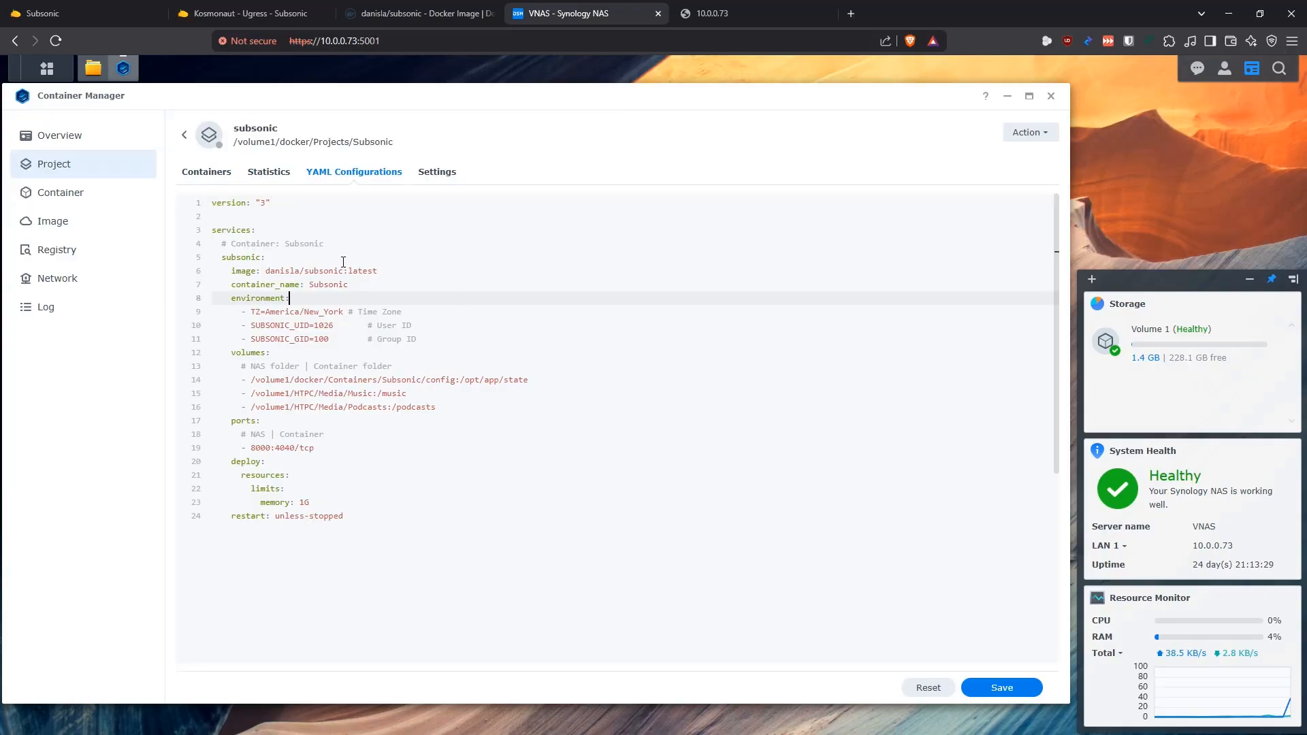
pyautogui.moveTo(334, 243); pyautogui.dragTo(210, 203)
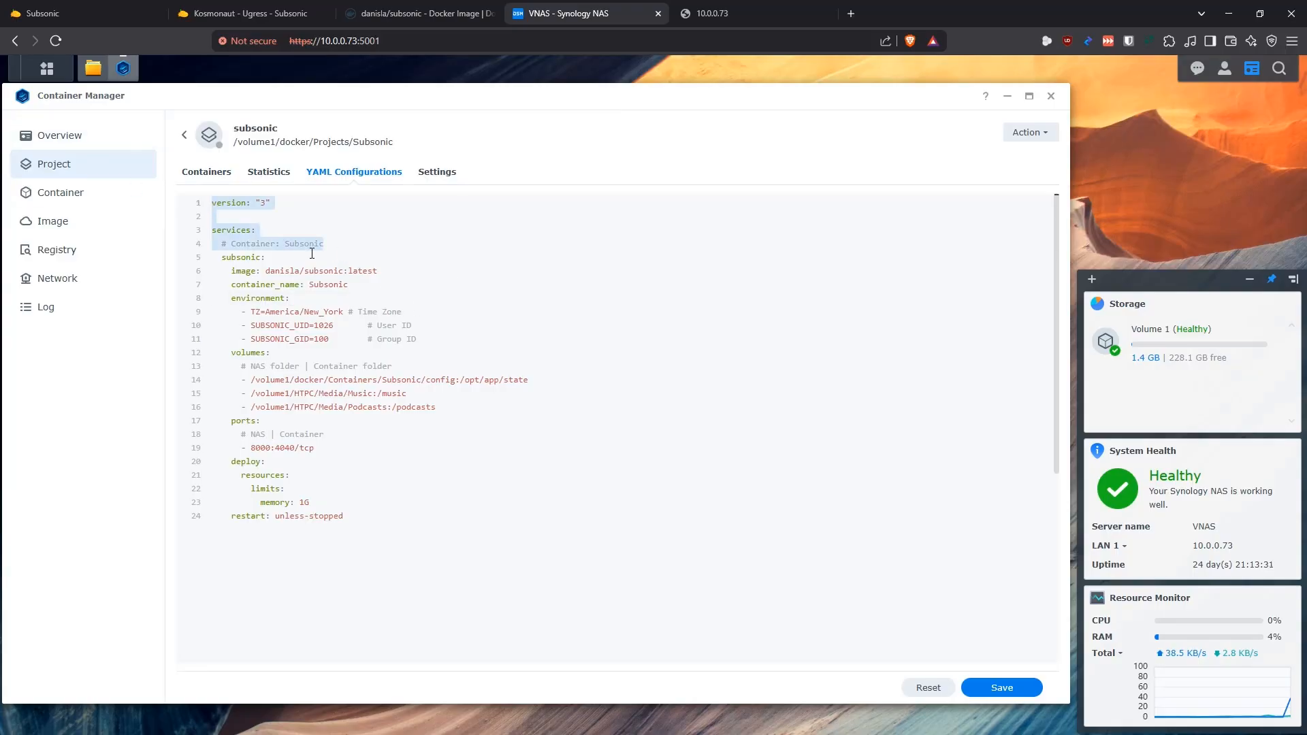
pyautogui.click(267, 252)
pyautogui.moveTo(377, 270); pyautogui.dragTo(266, 270)
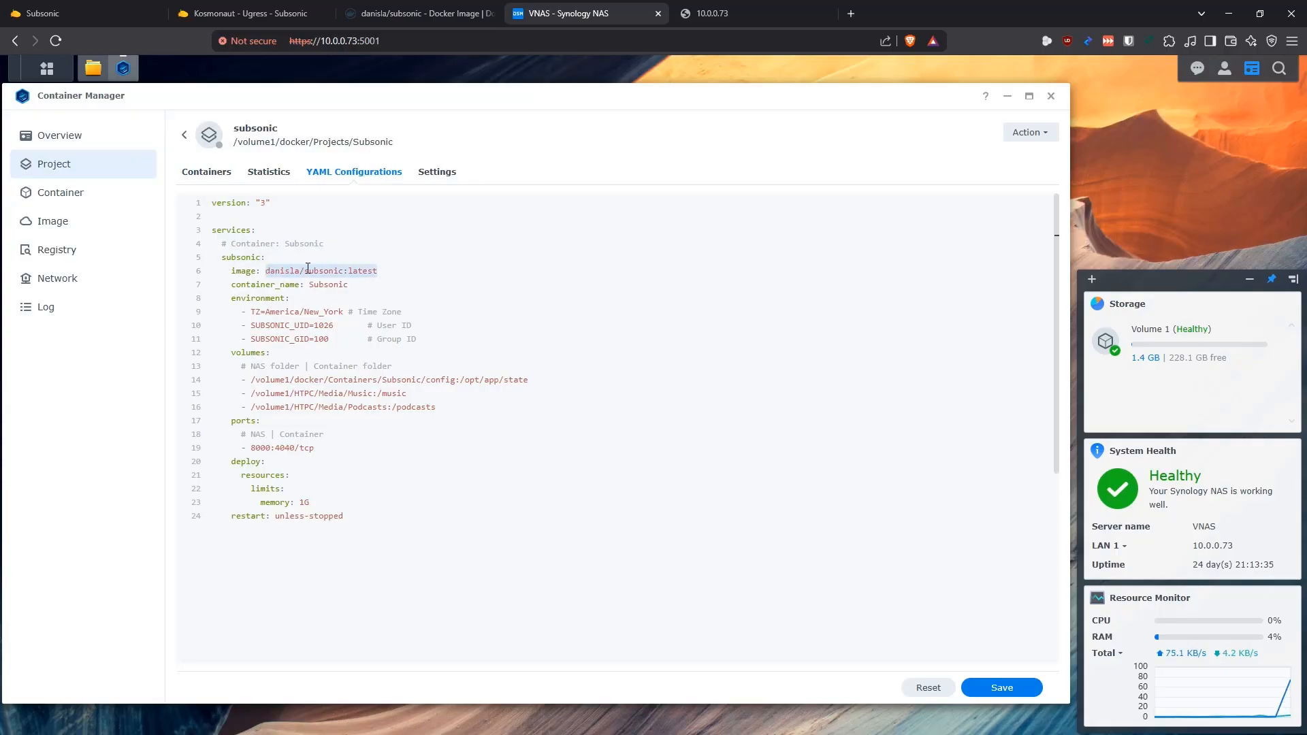
pyautogui.click(380, 270)
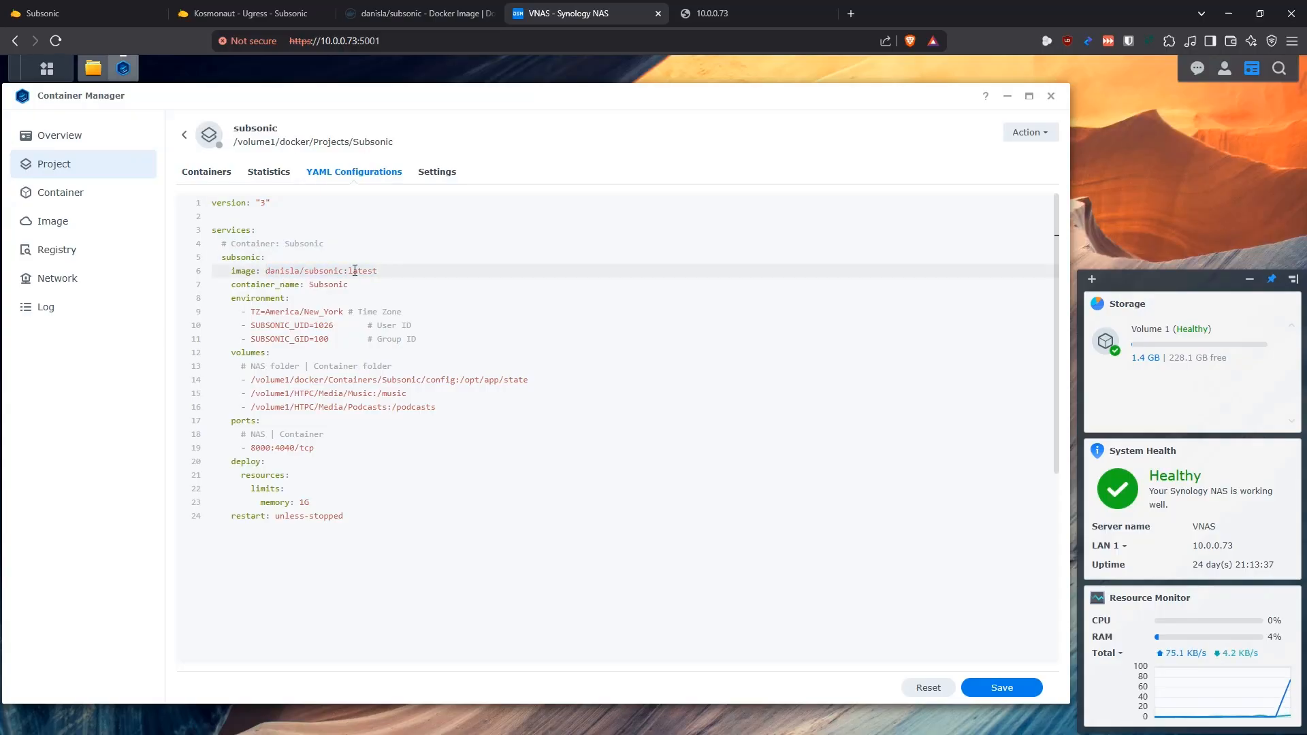
pyautogui.moveTo(346, 285); pyautogui.dragTo(230, 285)
pyautogui.click(360, 285)
# Align the Time Zone comment with the two comments below it and review the user ID and group ID variables
pyautogui.click(347, 311)
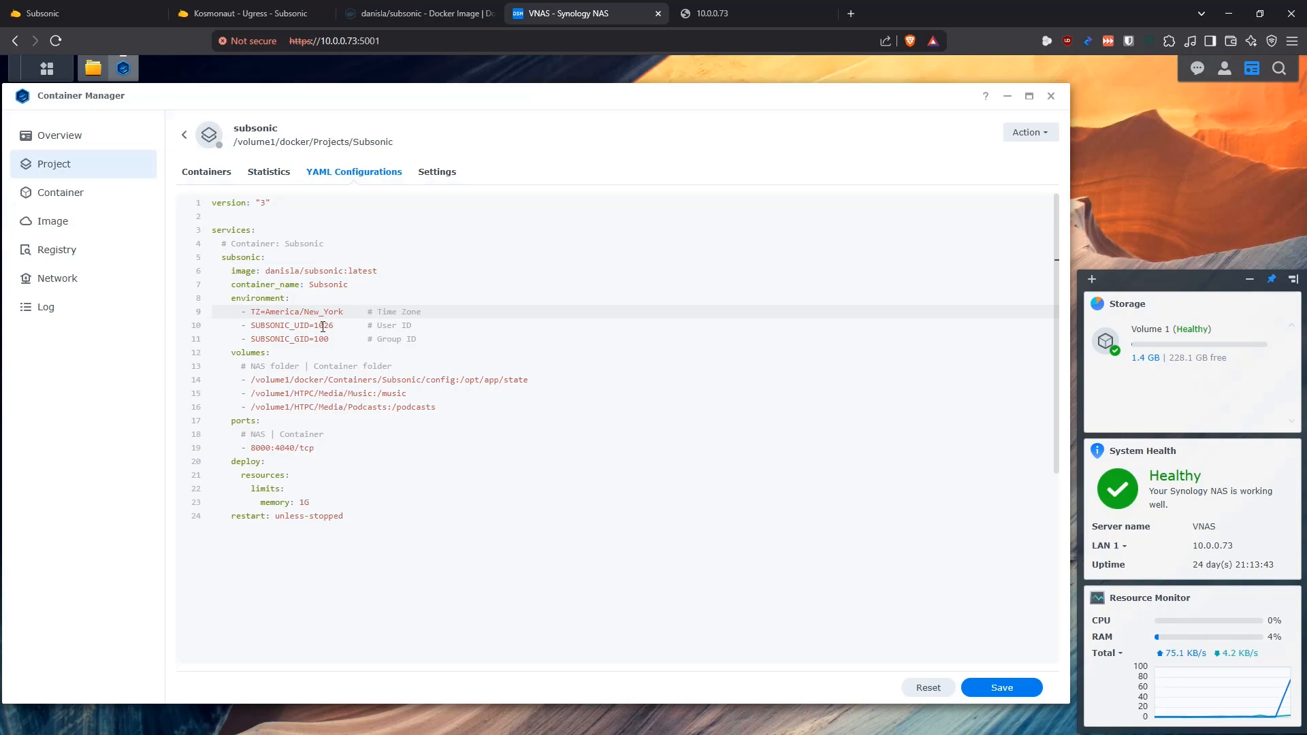
pyautogui.moveTo(265, 312)
pyautogui.mouseDown()
pyautogui.moveTo(343, 312)
pyautogui.moveTo(251, 326)
pyautogui.mouseUp()
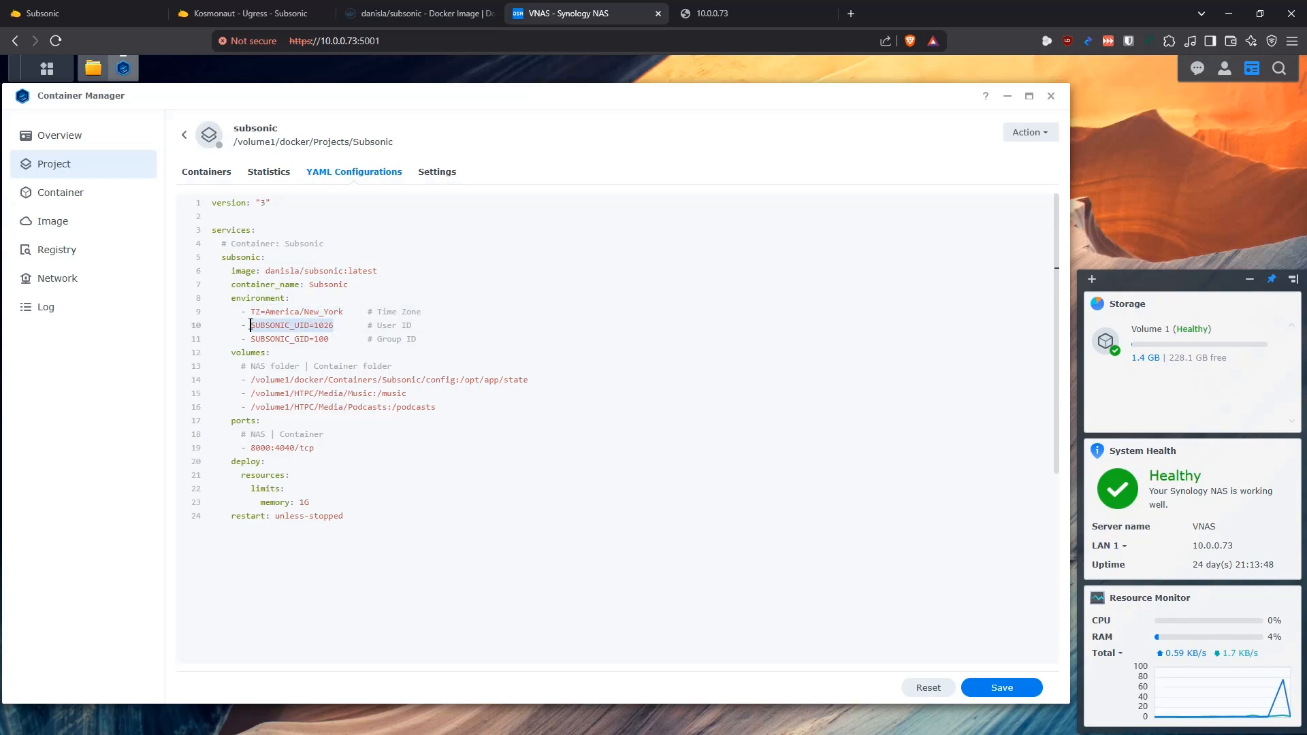
pyautogui.doubleClick(322, 325)
pyautogui.click(324, 339)
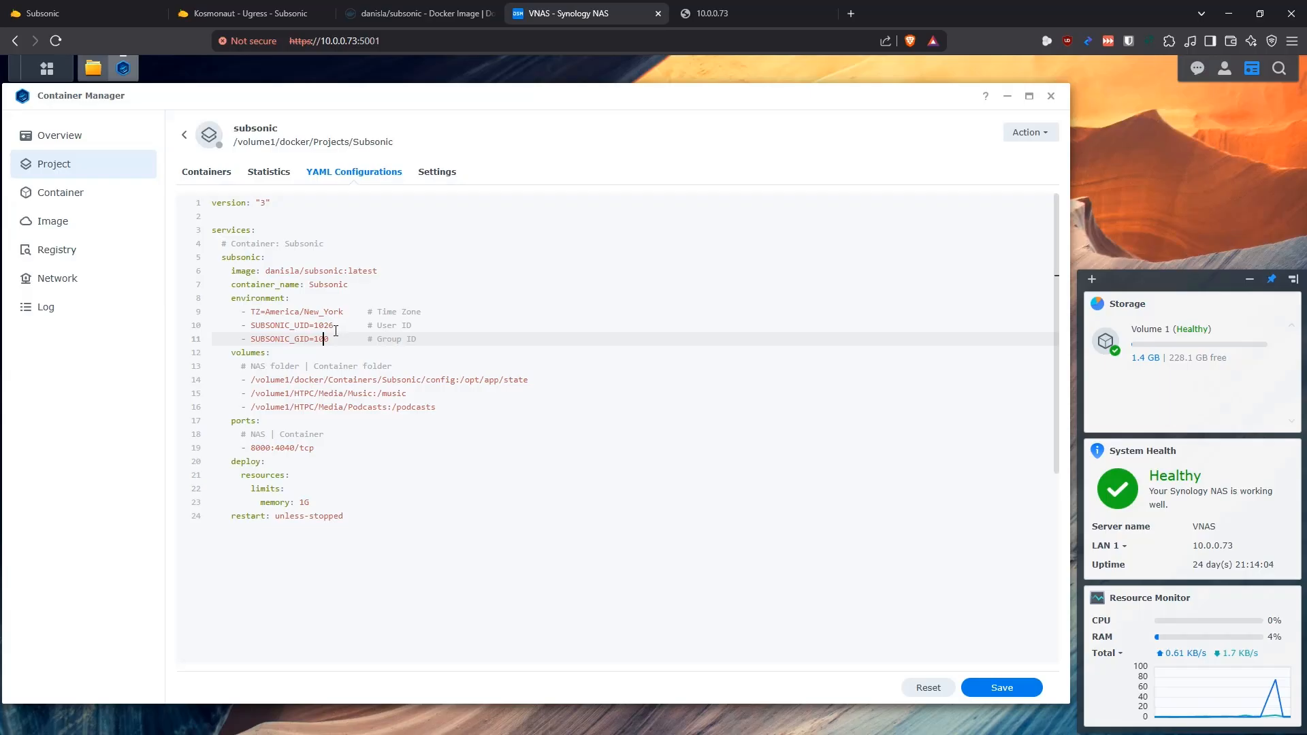
# Compare the config volume mapping with the docker/Containers/Subsonic folder in File Station and examine its container path
pyautogui.scroll(-1, 385, 337)
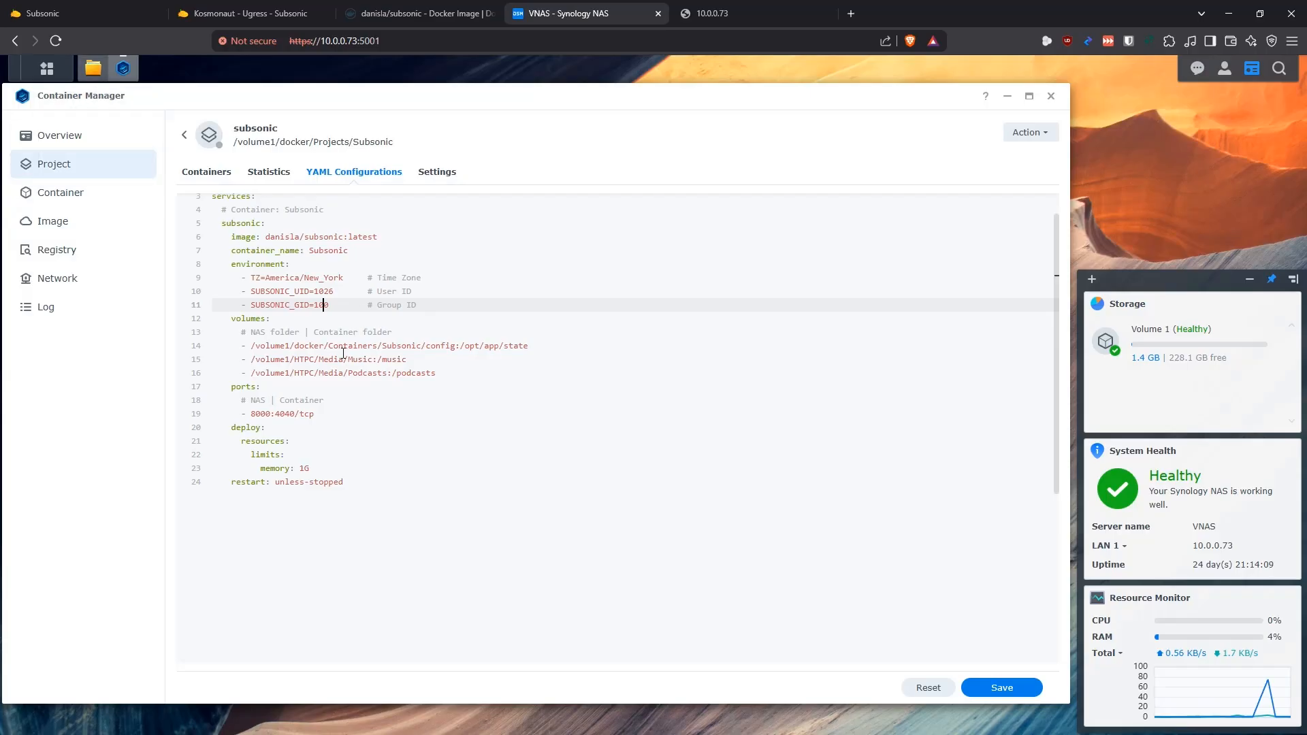
pyautogui.click(93, 74)
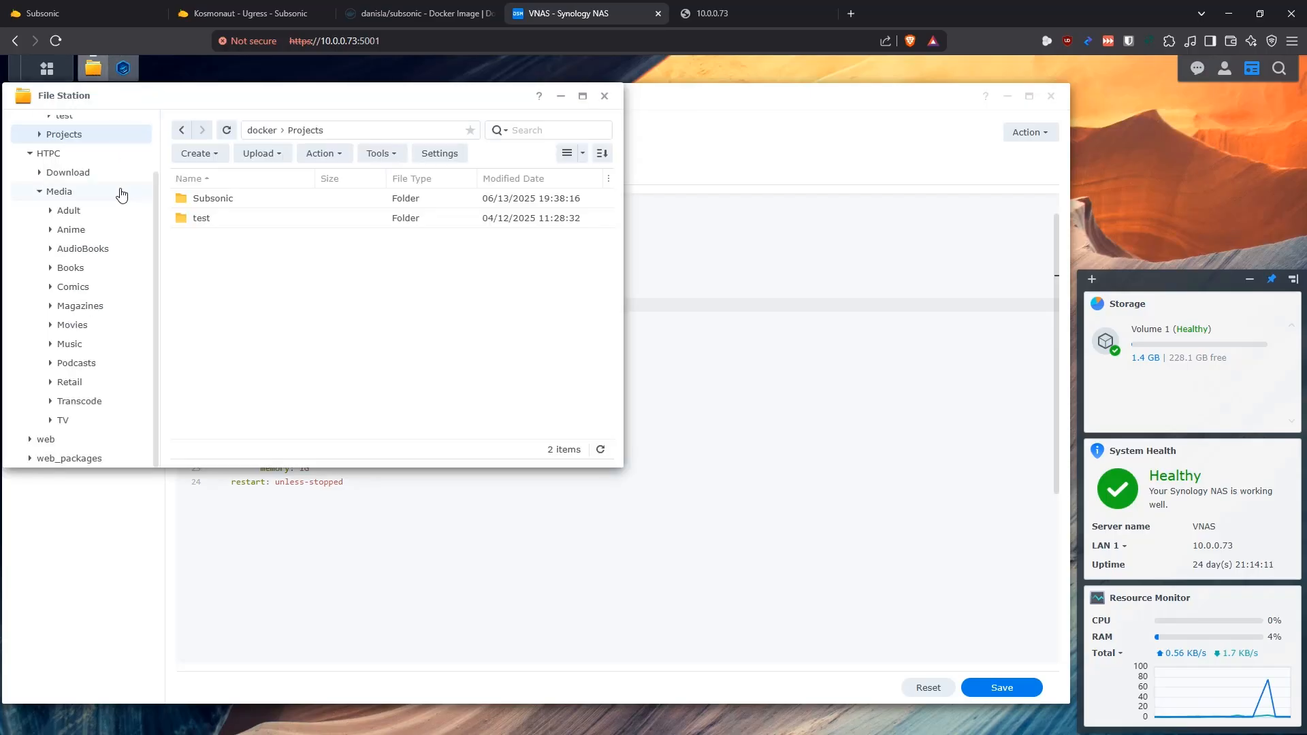
pyautogui.scroll(1, 80, 192)
pyautogui.click(73, 164)
pyautogui.doubleClick(215, 204)
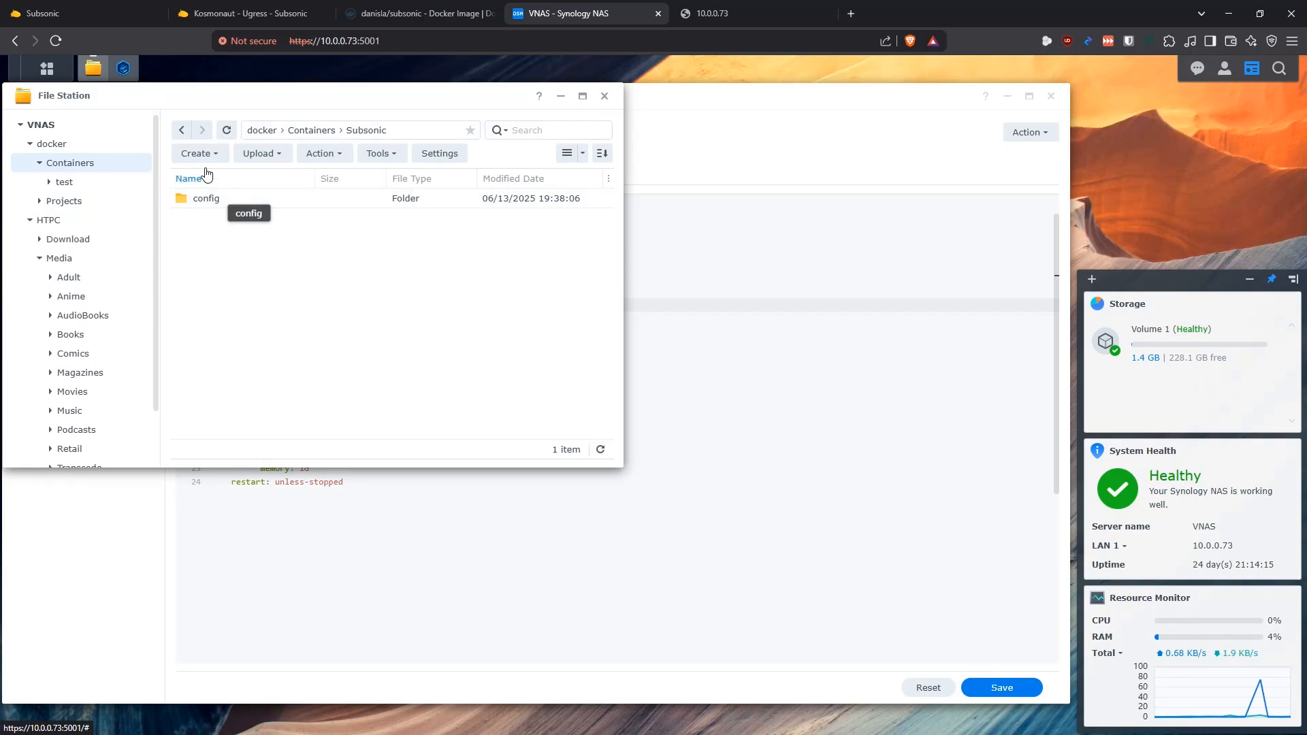
pyautogui.click(94, 68)
pyautogui.moveTo(533, 347); pyautogui.dragTo(461, 345)
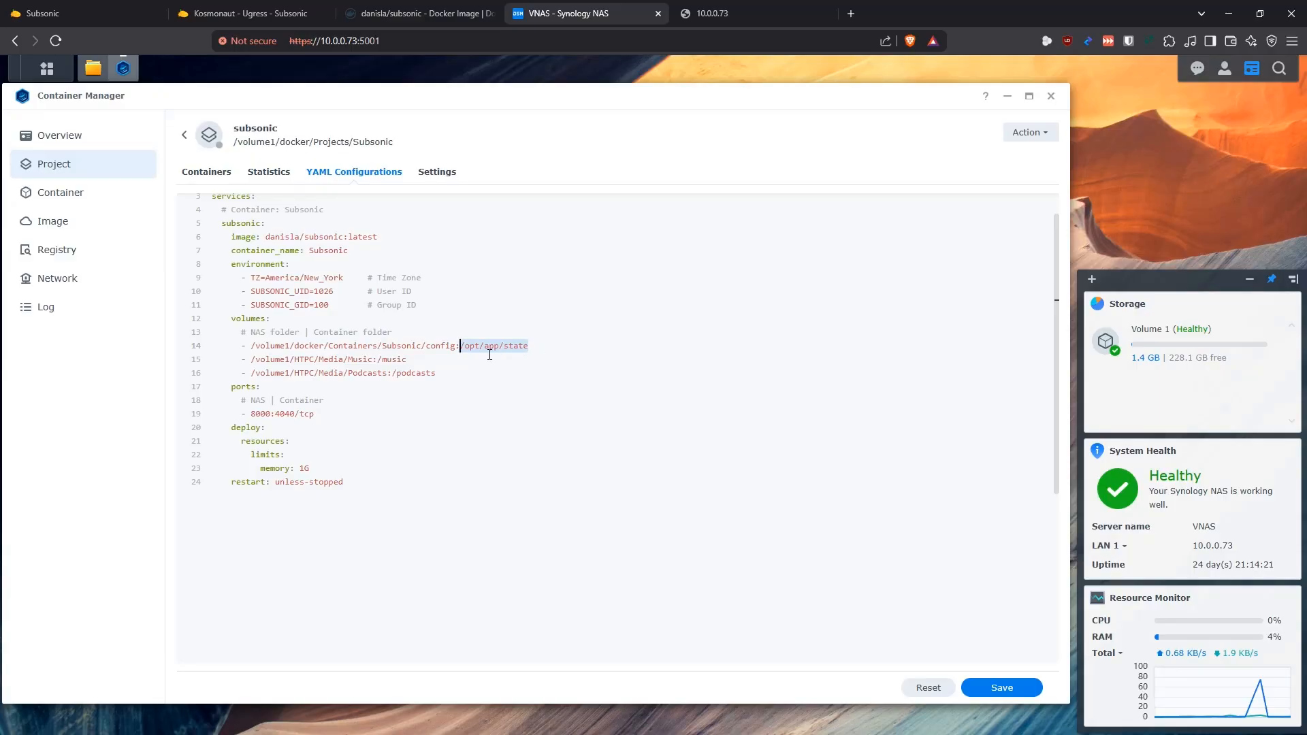
pyautogui.click(542, 348)
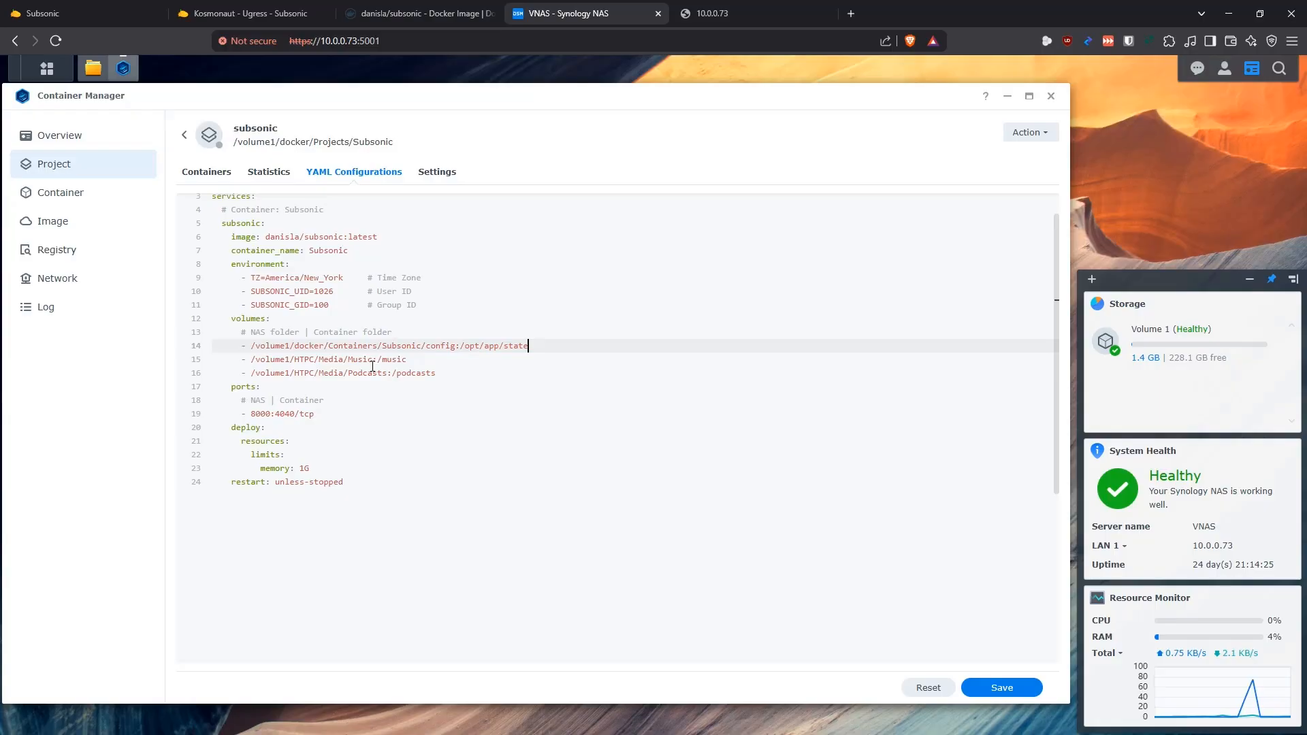
# Examine the NAS and container paths of the music and podcasts volume mappings
pyautogui.moveTo(374, 359); pyautogui.dragTo(259, 368)
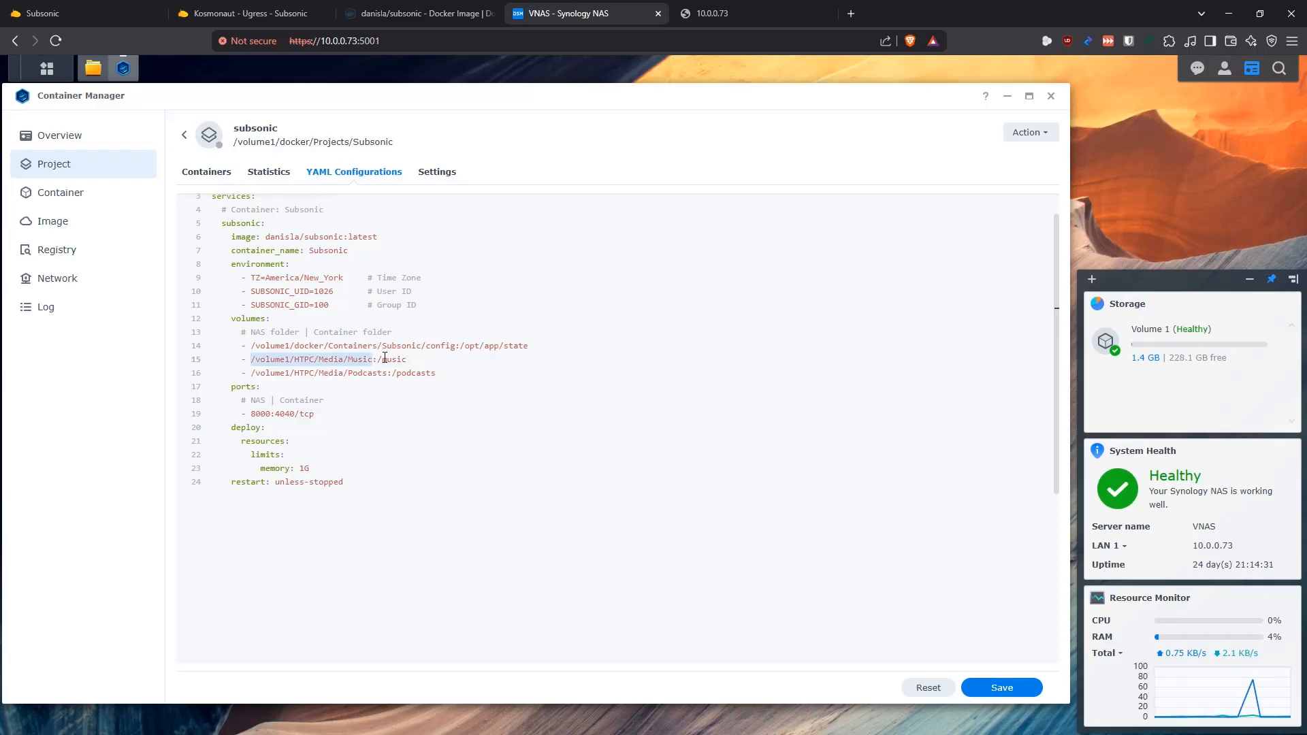
pyautogui.moveTo(388, 373); pyautogui.dragTo(251, 373)
pyautogui.moveTo(449, 375); pyautogui.dragTo(393, 373)
pyautogui.click(442, 373)
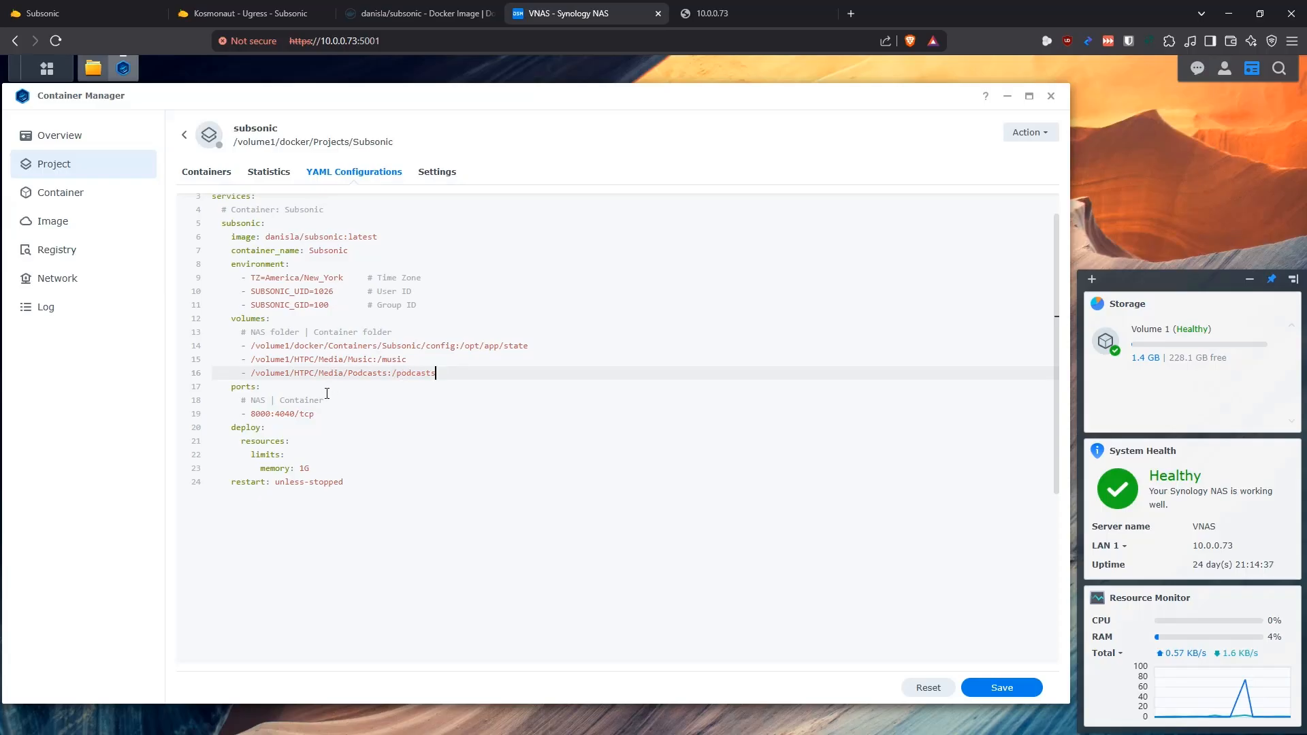
# Examine the NAS and container ports in the project's port mapping
pyautogui.moveTo(294, 413); pyautogui.dragTo(273, 414)
pyautogui.click(317, 415)
pyautogui.moveTo(271, 413); pyautogui.dragTo(250, 415)
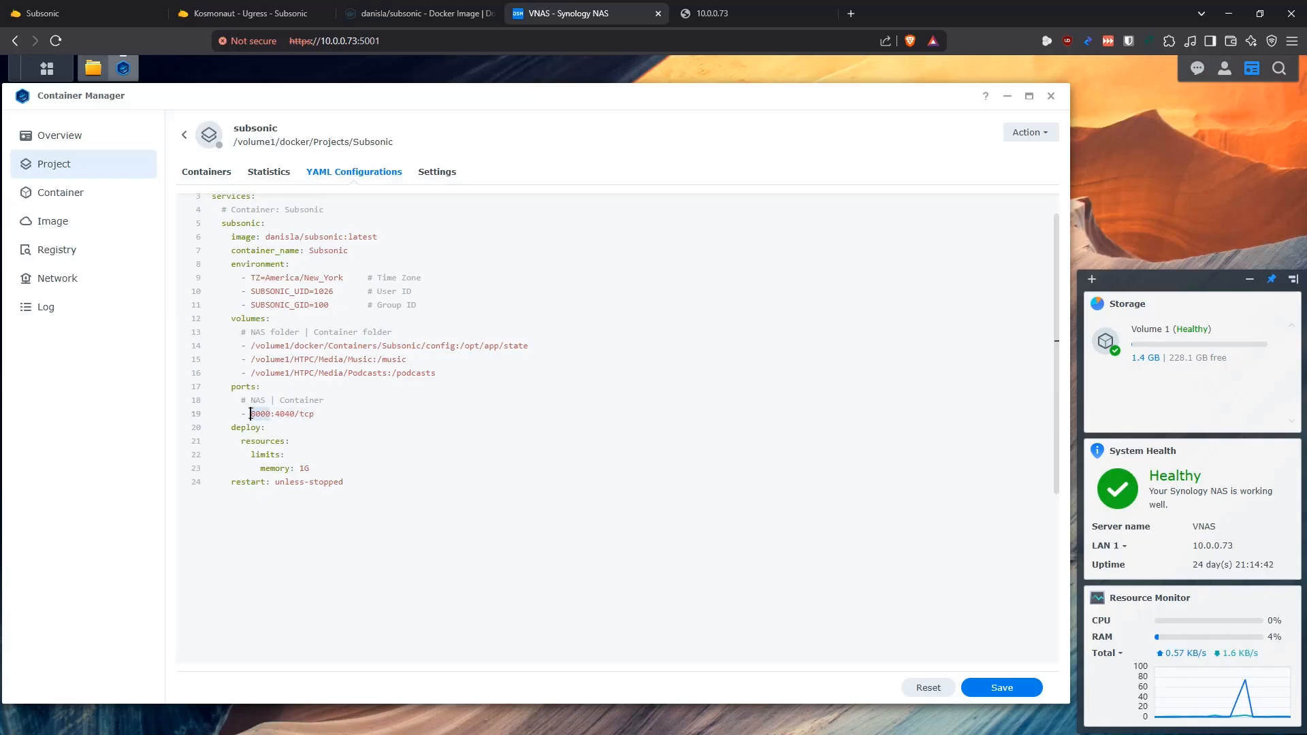
pyautogui.click(295, 413)
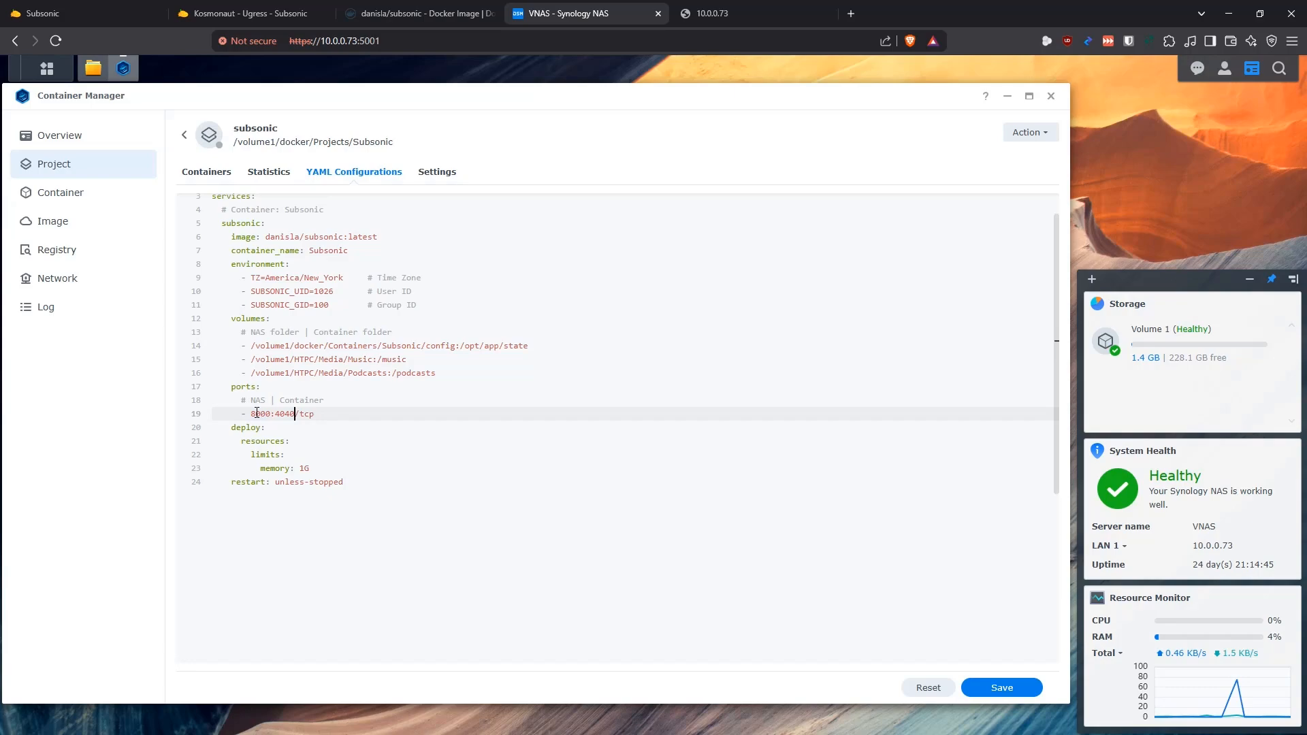
pyautogui.moveTo(271, 413); pyautogui.dragTo(250, 415)
pyautogui.click(317, 413)
# Review the memory limit under deploy resources and the restart policy at the end of the compose file
pyautogui.moveTo(315, 470); pyautogui.dragTo(213, 427)
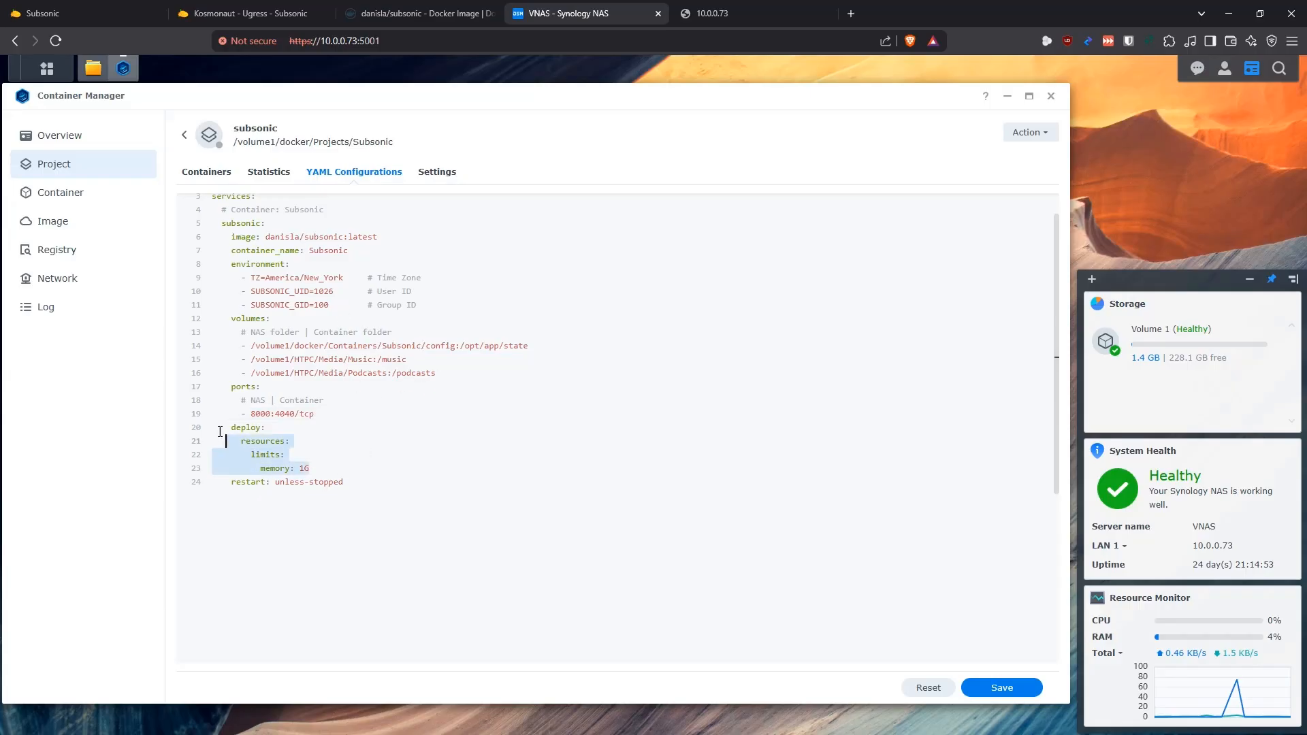
pyautogui.click(323, 471)
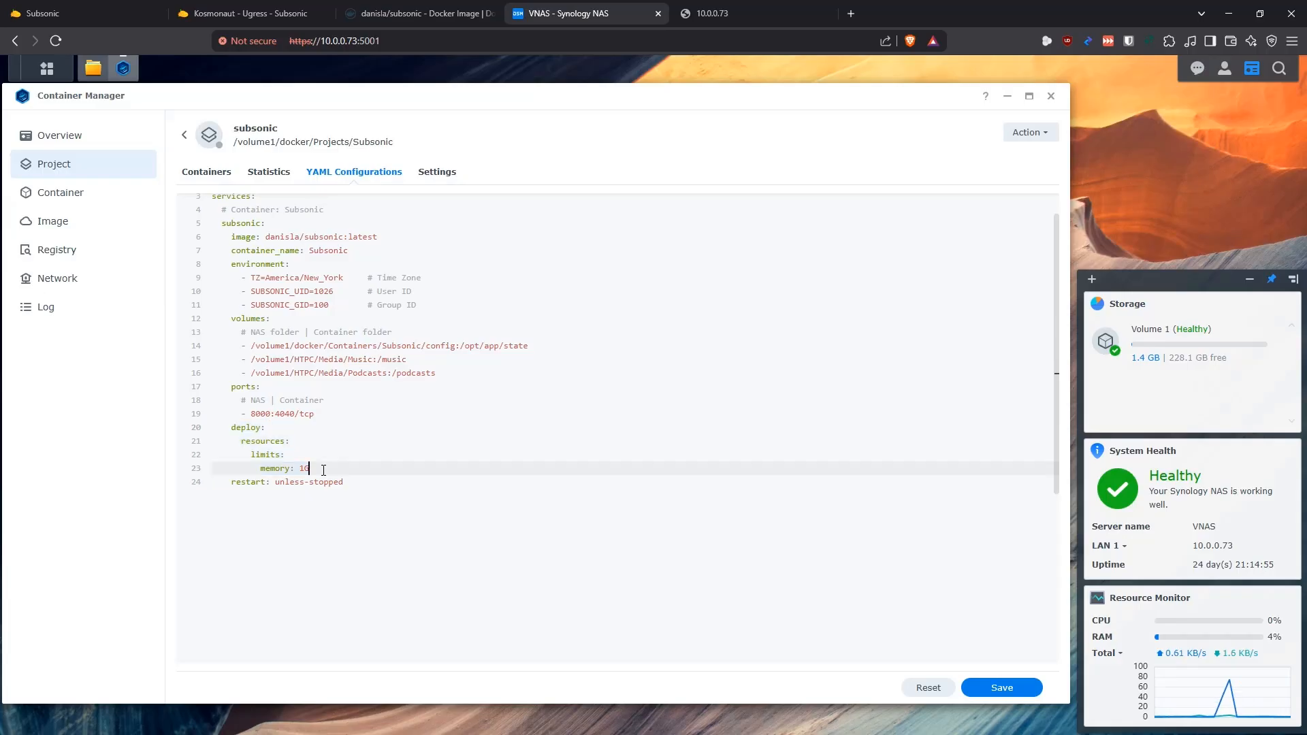
pyautogui.moveTo(315, 469); pyautogui.dragTo(260, 469)
pyautogui.click(322, 468)
pyautogui.moveTo(352, 479); pyautogui.dragTo(232, 482)
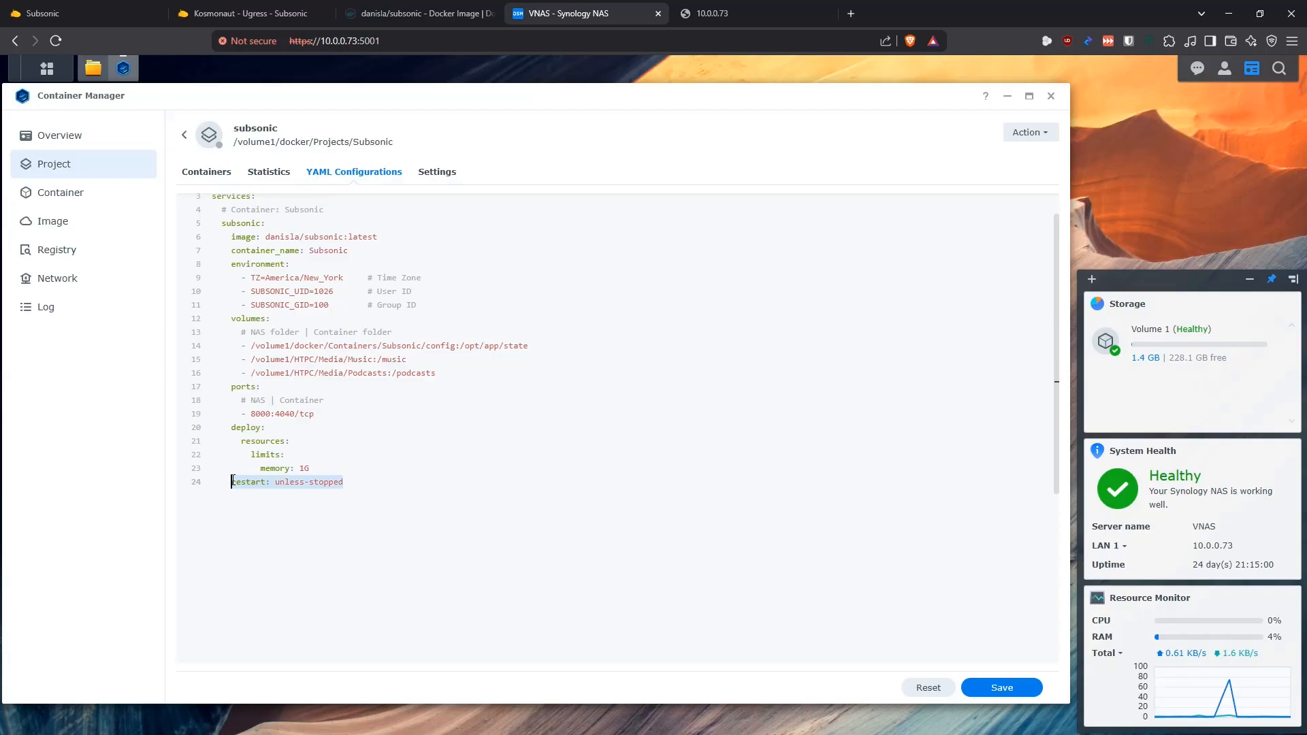
pyautogui.click(360, 480)
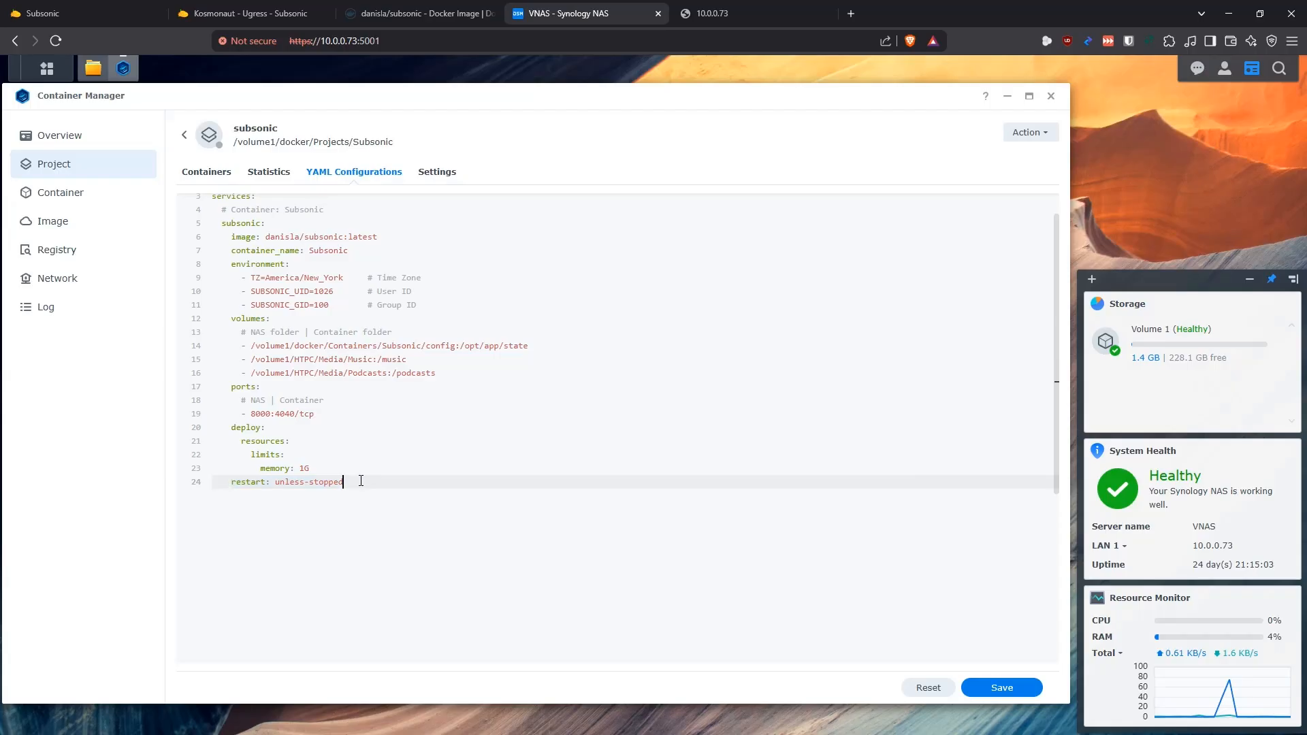
pyautogui.scroll(1, 401, 442)
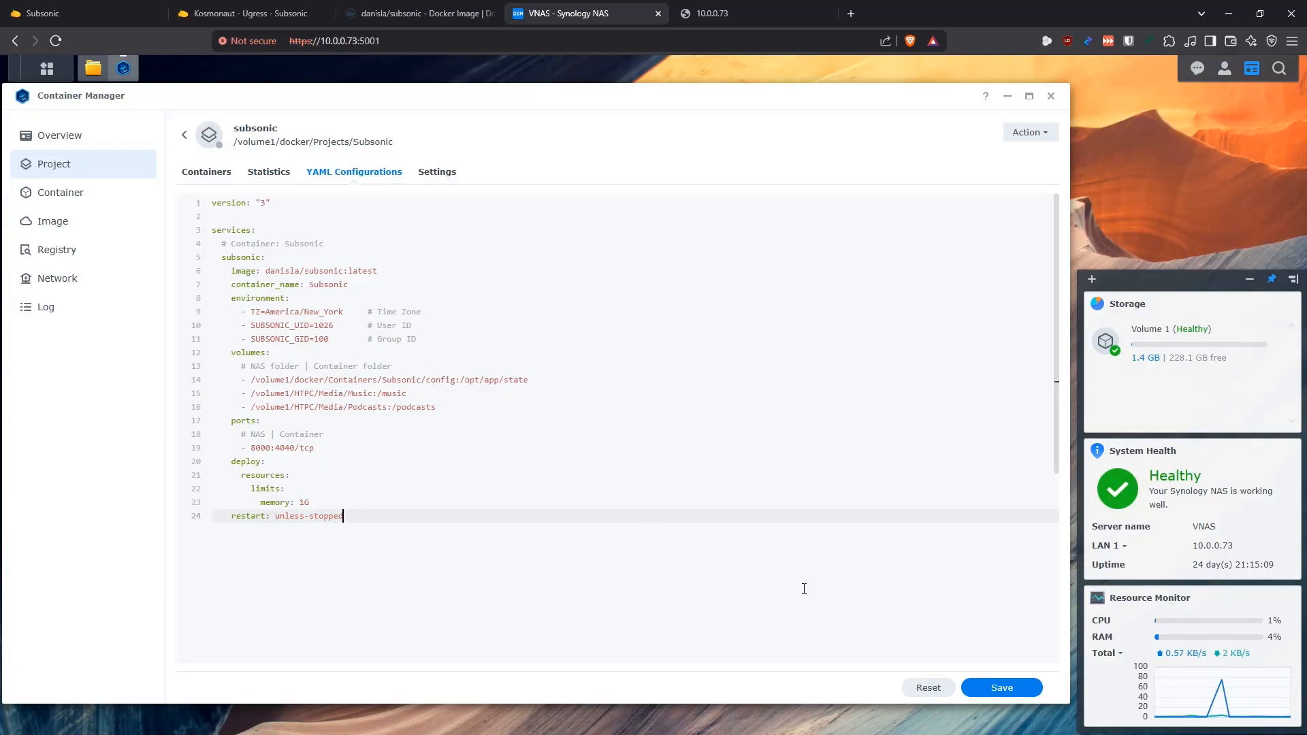
# Save the compose changes with the option to build and start the subsonic project, then clear the desktop notifications and close the build terminal
pyautogui.click(1002, 688)
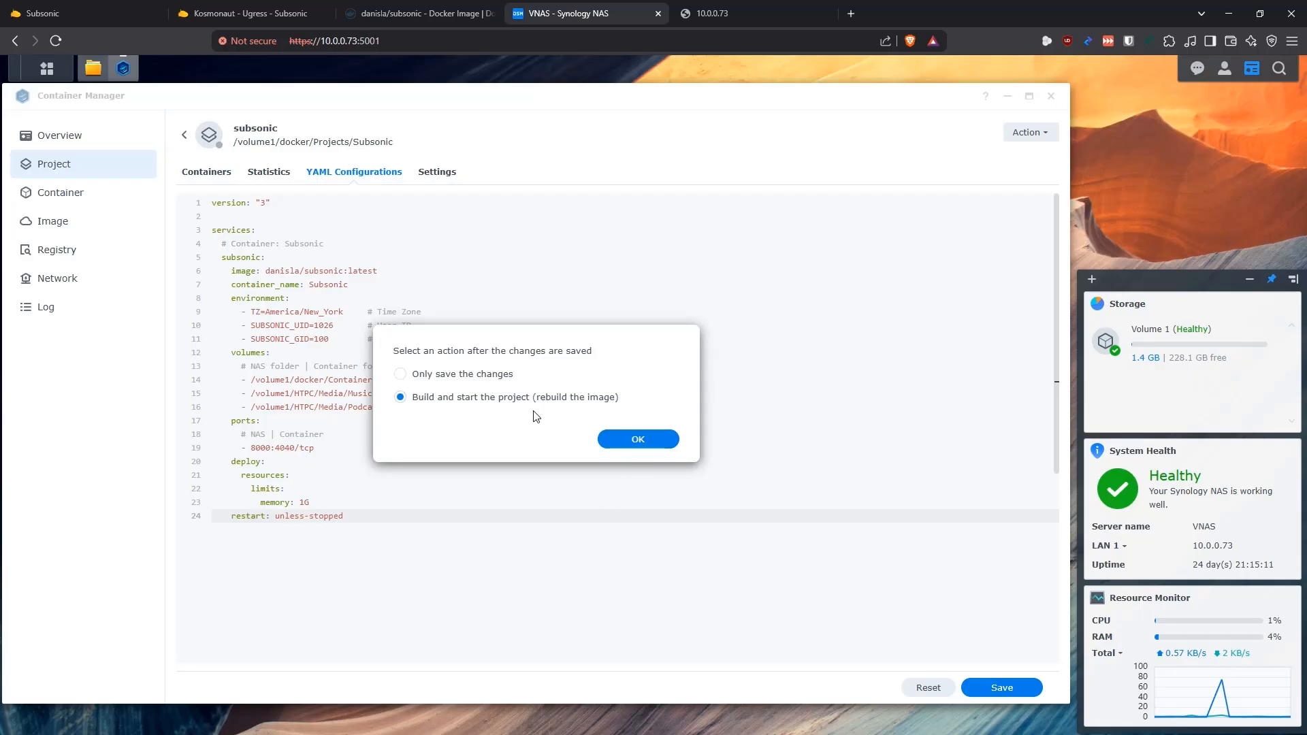
pyautogui.click(663, 441)
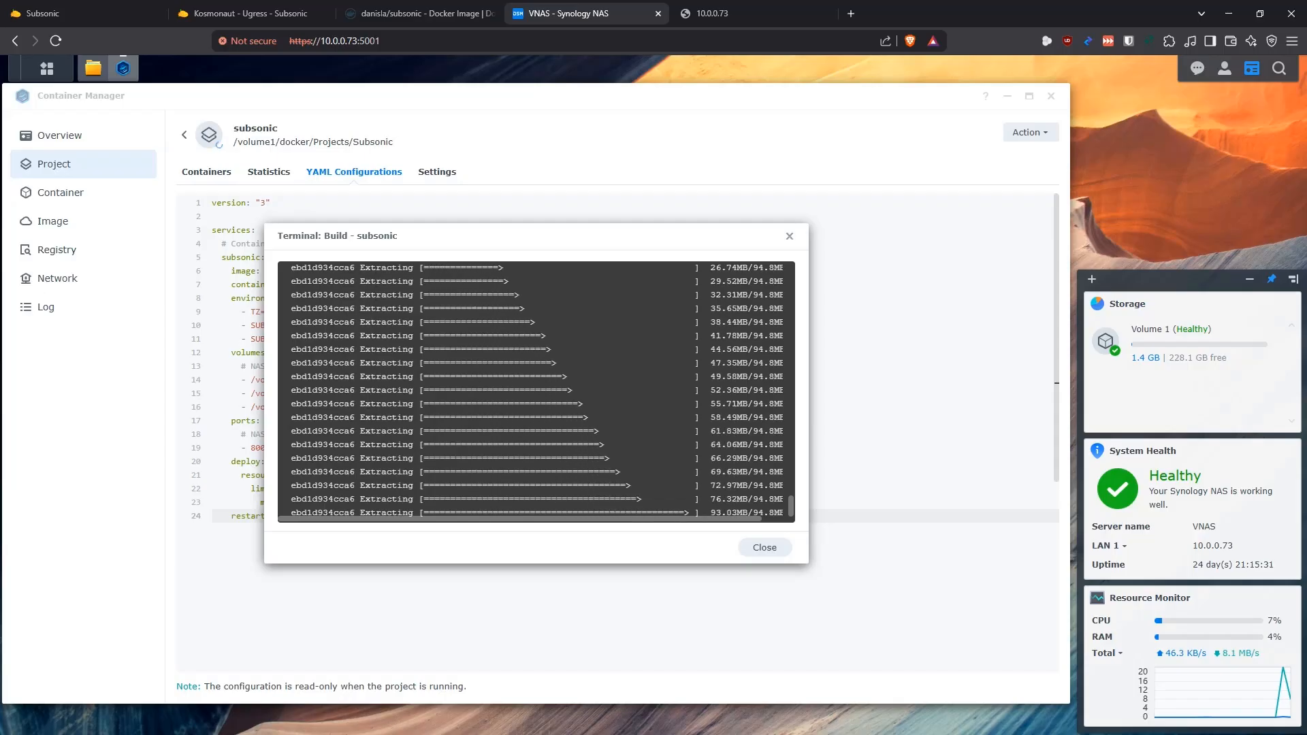
pyautogui.click(1197, 69)
pyautogui.click(1103, 714)
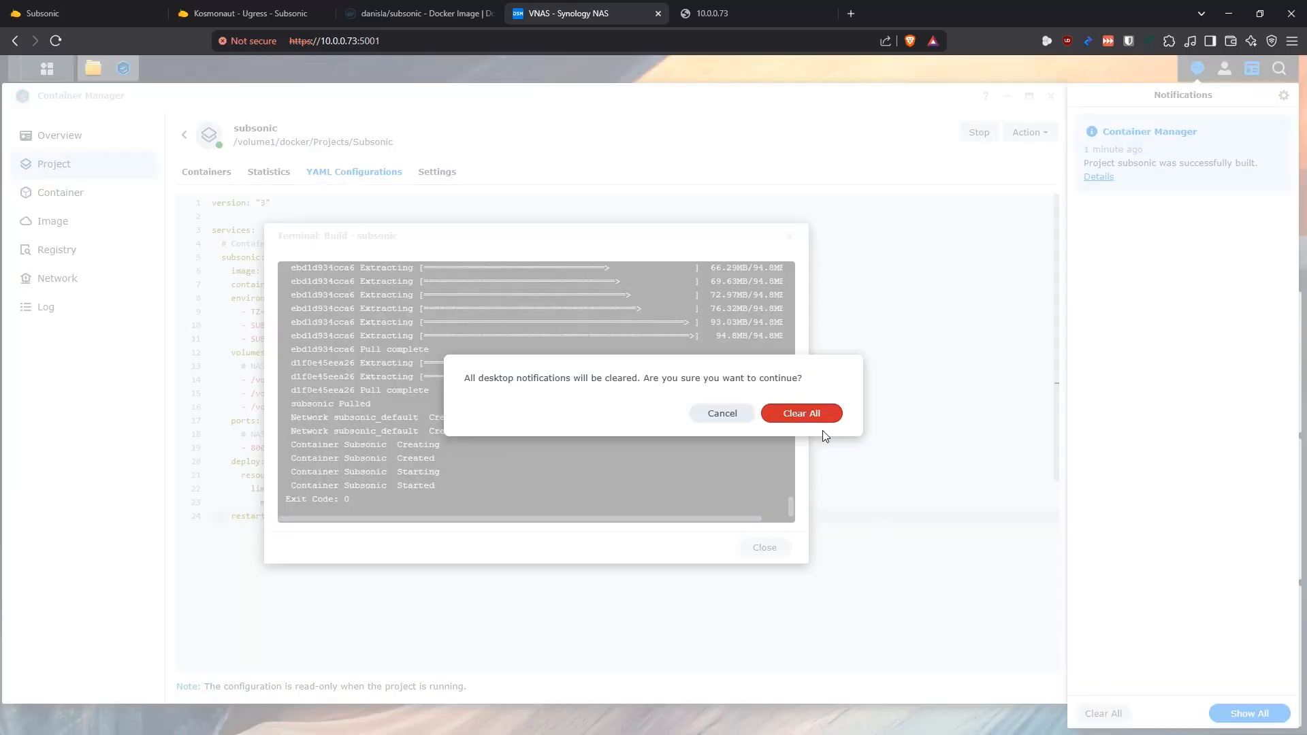
pyautogui.click(803, 412)
pyautogui.click(765, 549)
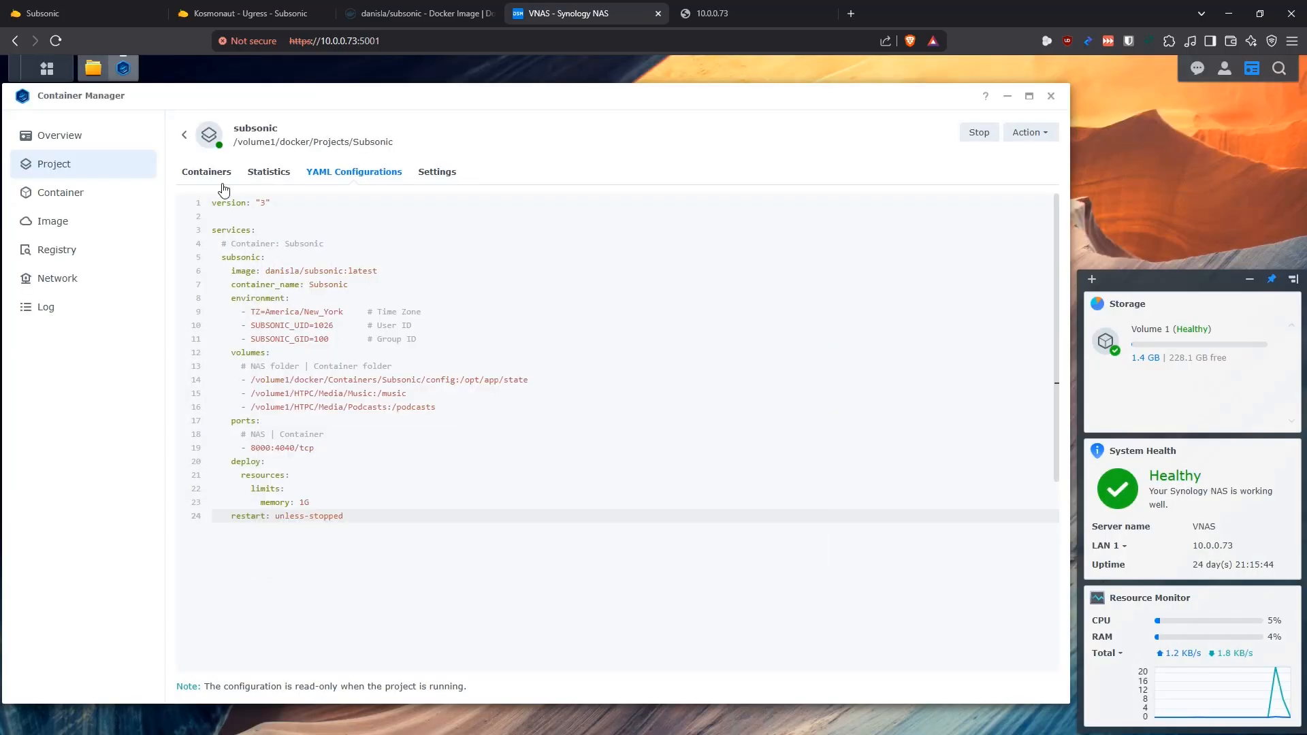
# Open the Subsonic container's log from the project and find the line stating the address Subsonic is running on
pyautogui.click(208, 174)
pyautogui.click(242, 229)
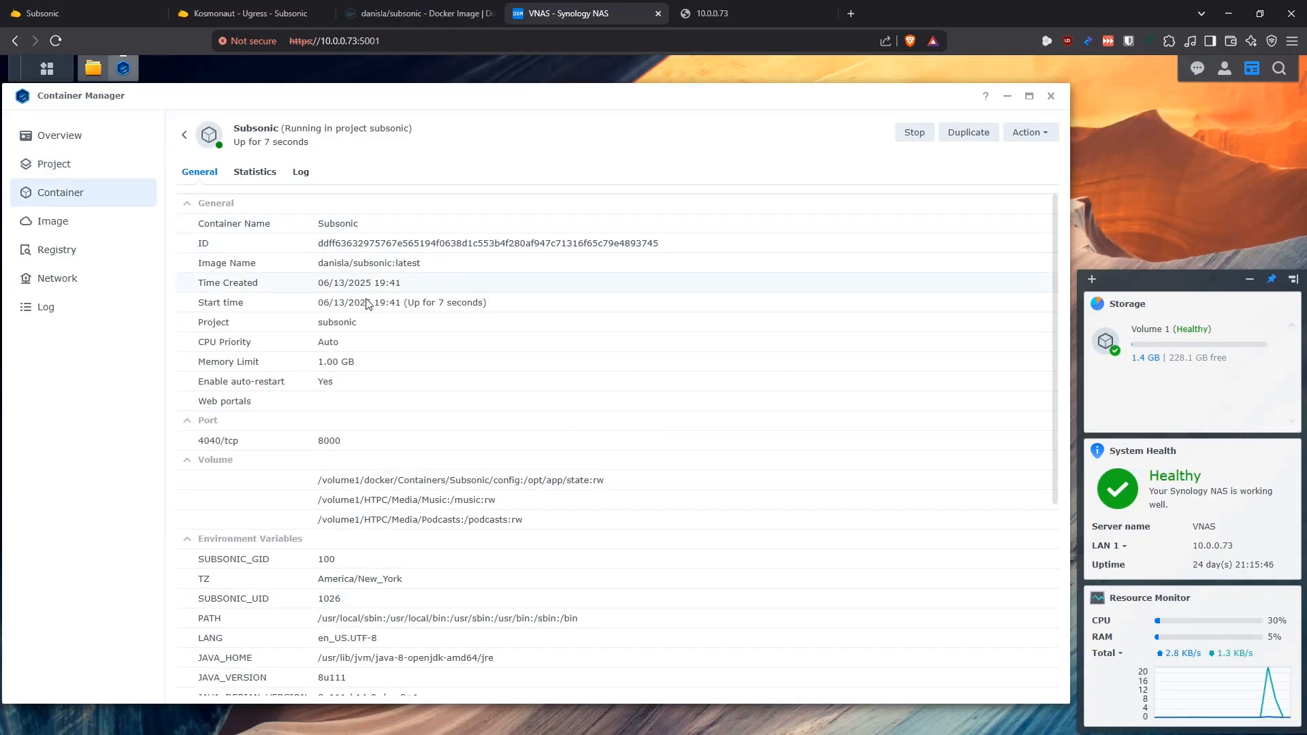
pyautogui.click(299, 174)
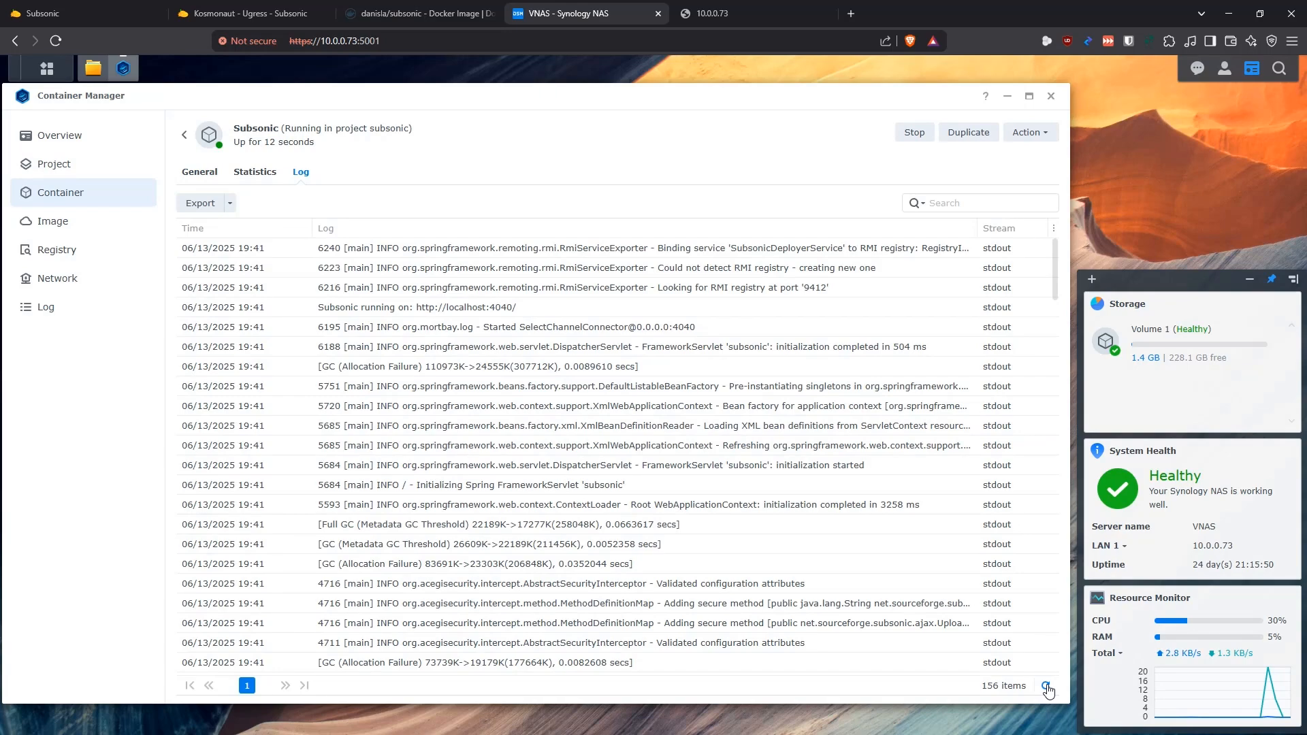
pyautogui.moveTo(518, 308); pyautogui.dragTo(319, 308)
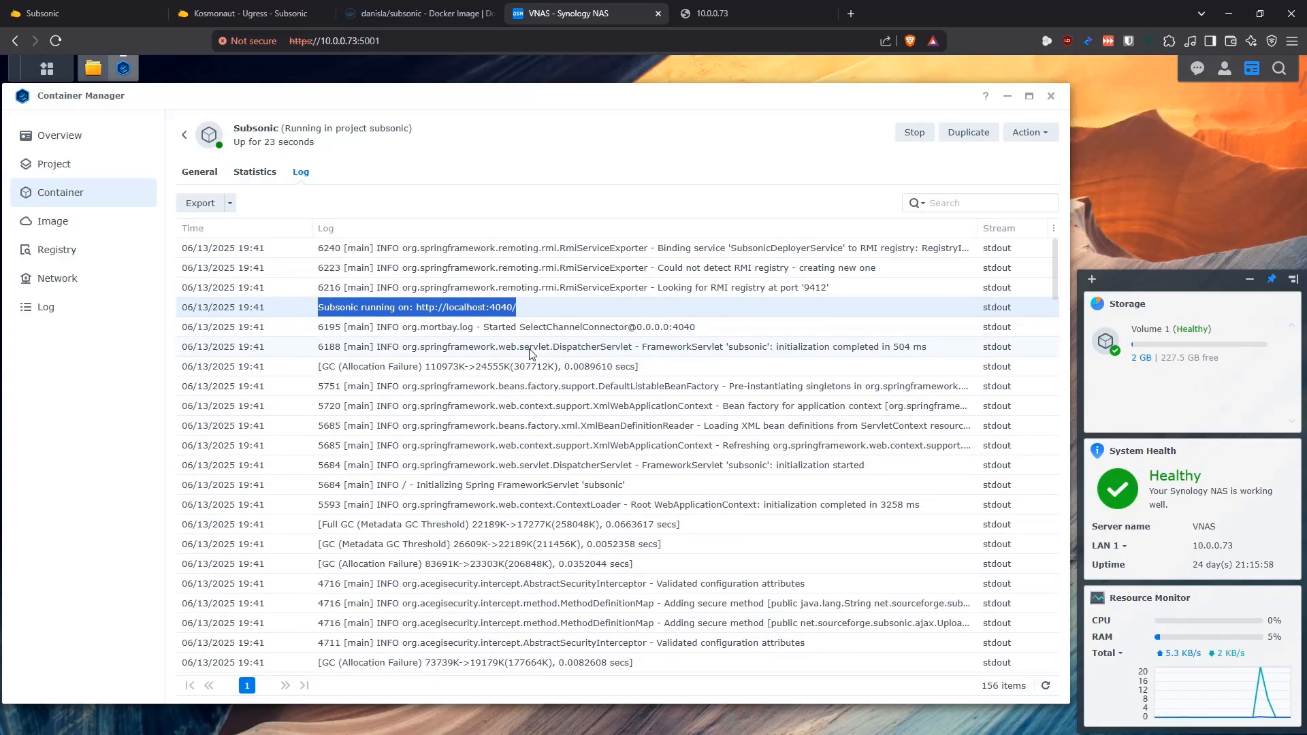
# Inspect the generated files in the docker/Containers/Subsonic/config folder in File Station
pyautogui.click(93, 68)
pyautogui.doubleClick(202, 202)
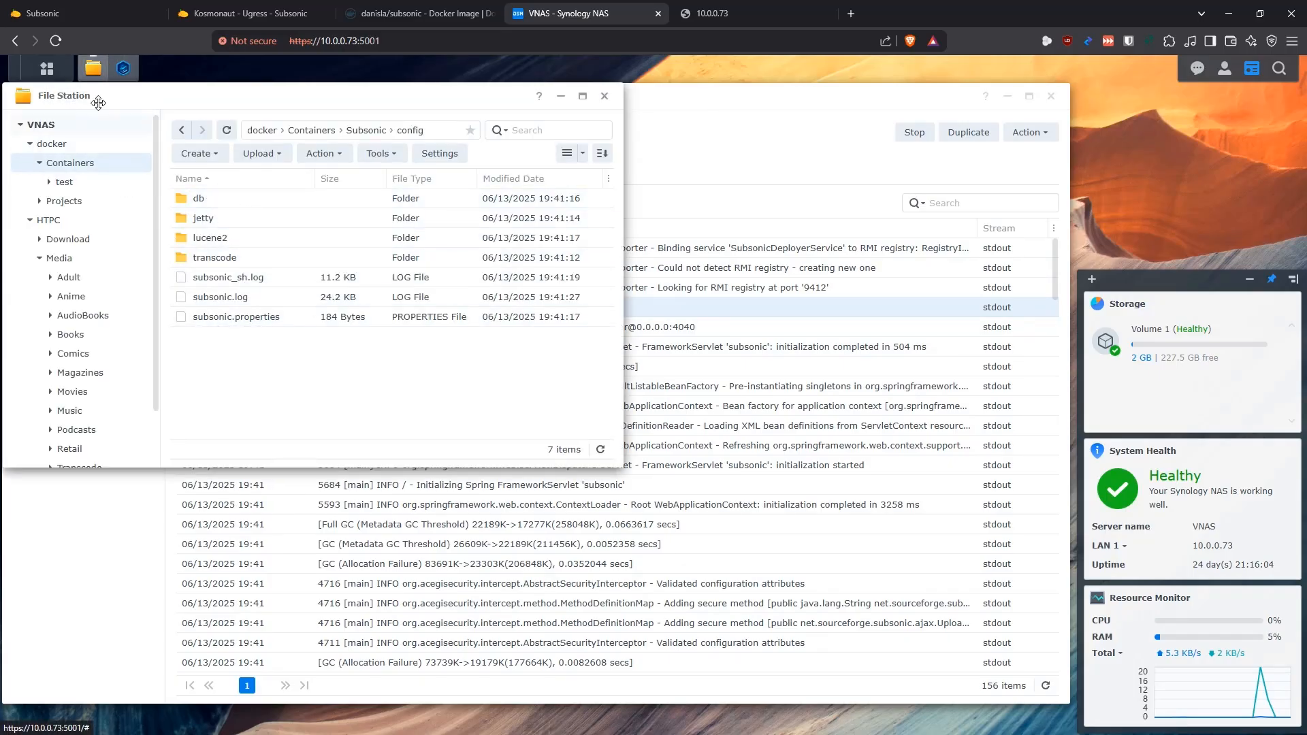
pyautogui.click(94, 69)
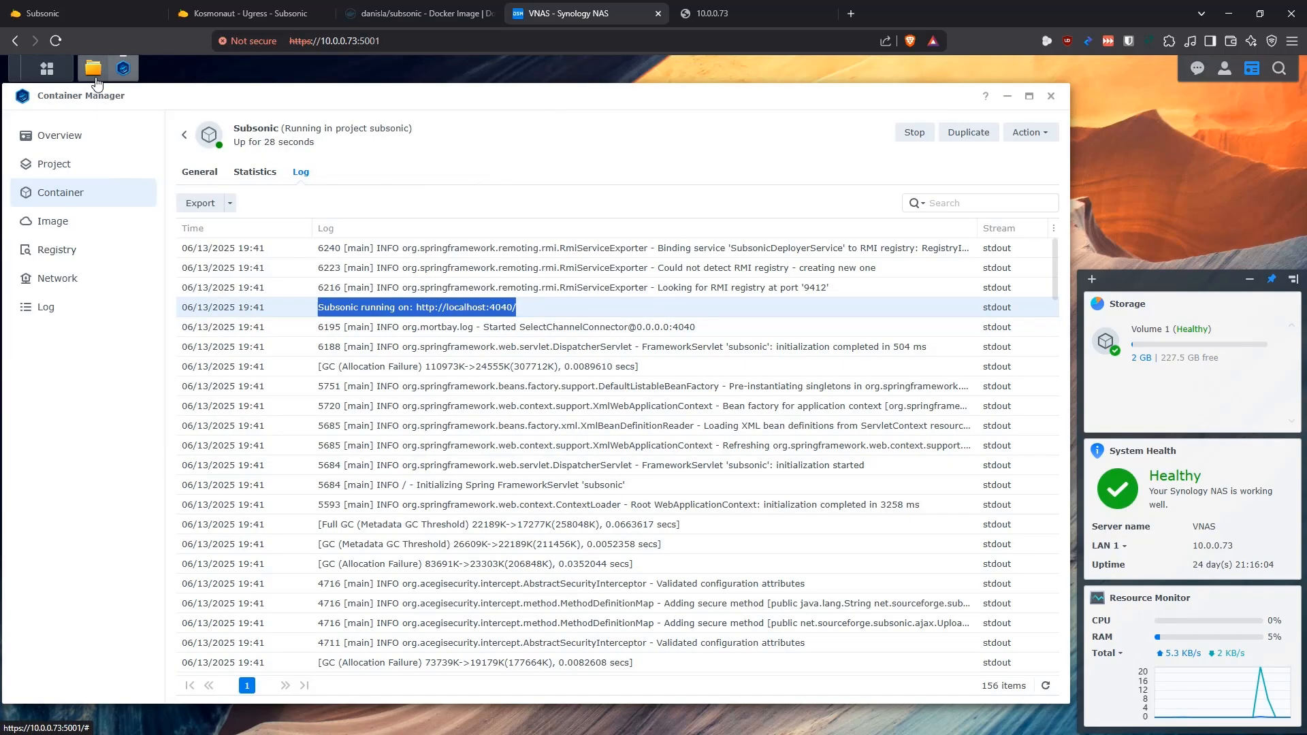
# Open the Subsonic web interface at 10.0.0.73:8000 in the prepared browser tab
pyautogui.click(733, 13)
pyautogui.click(710, 44)
pyautogui.press('Return')
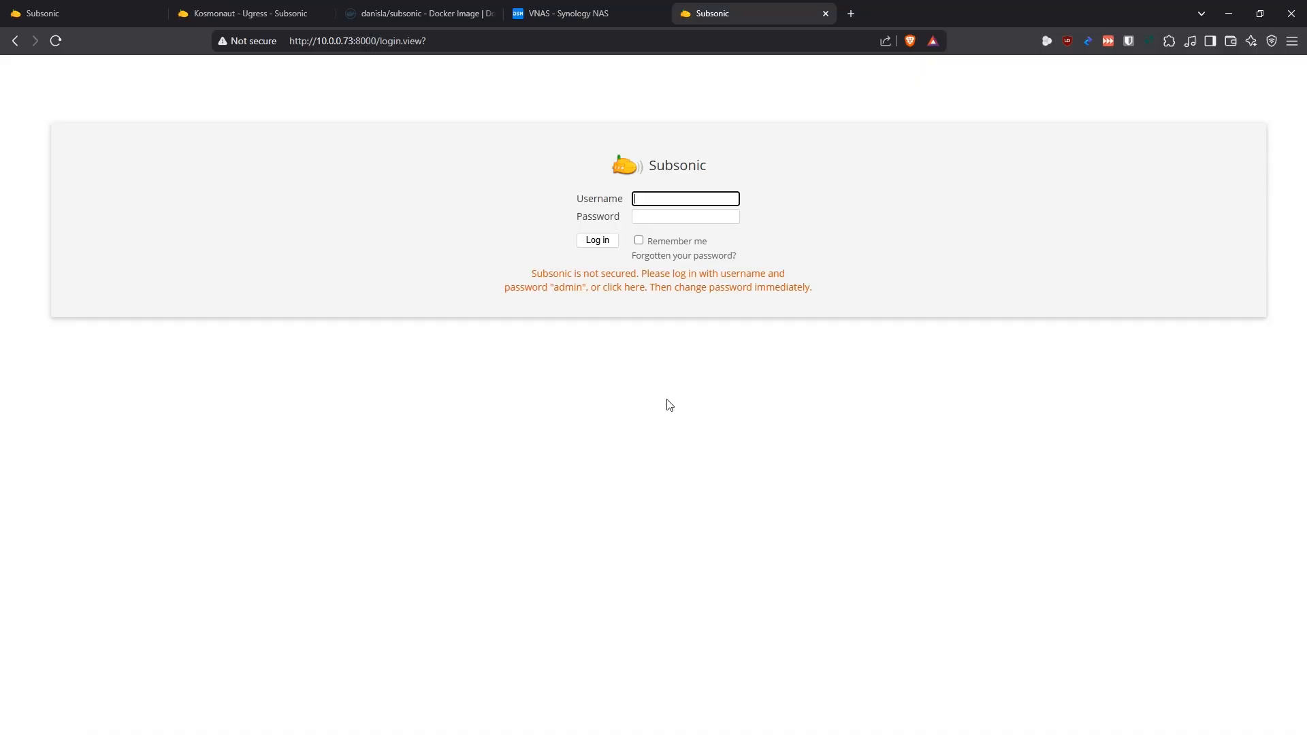
# Log in to Subsonic with the default administrator username and the account password
pyautogui.write('admin')
pyautogui.press('Tab')
pyautogui.write('admi')
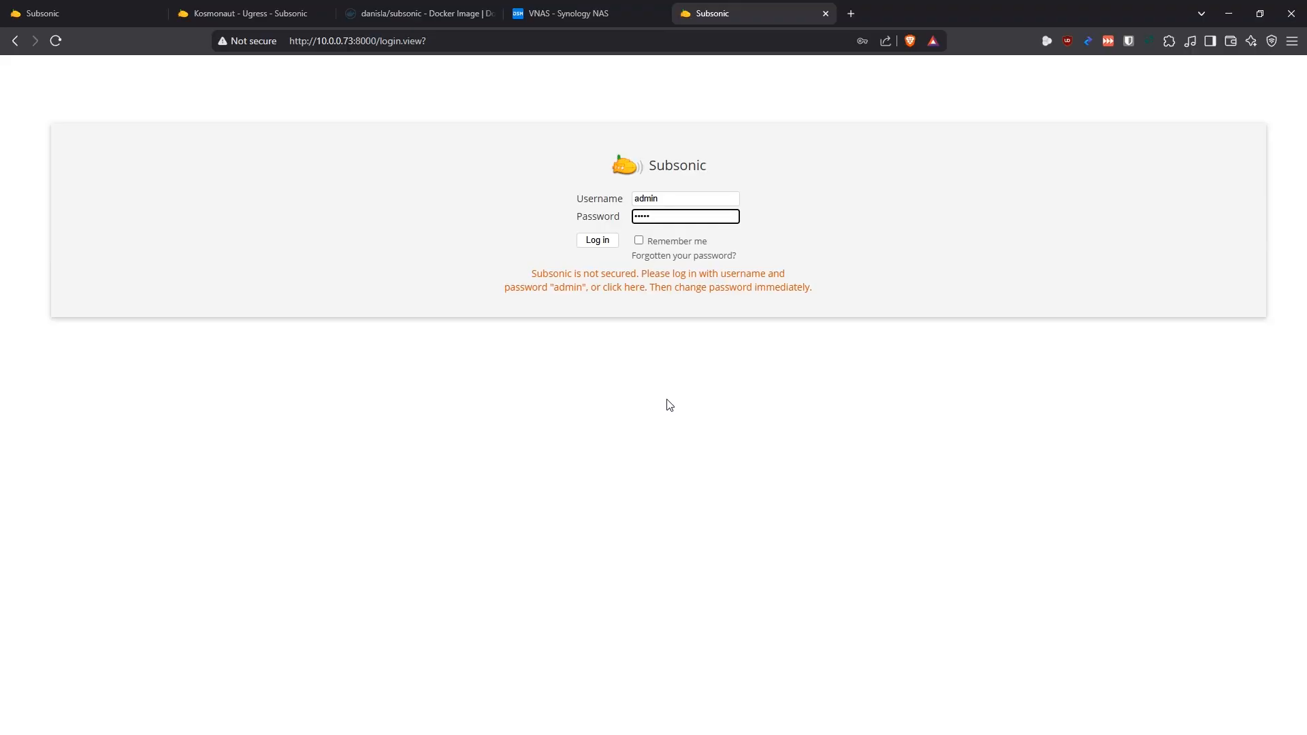
pyautogui.click(597, 240)
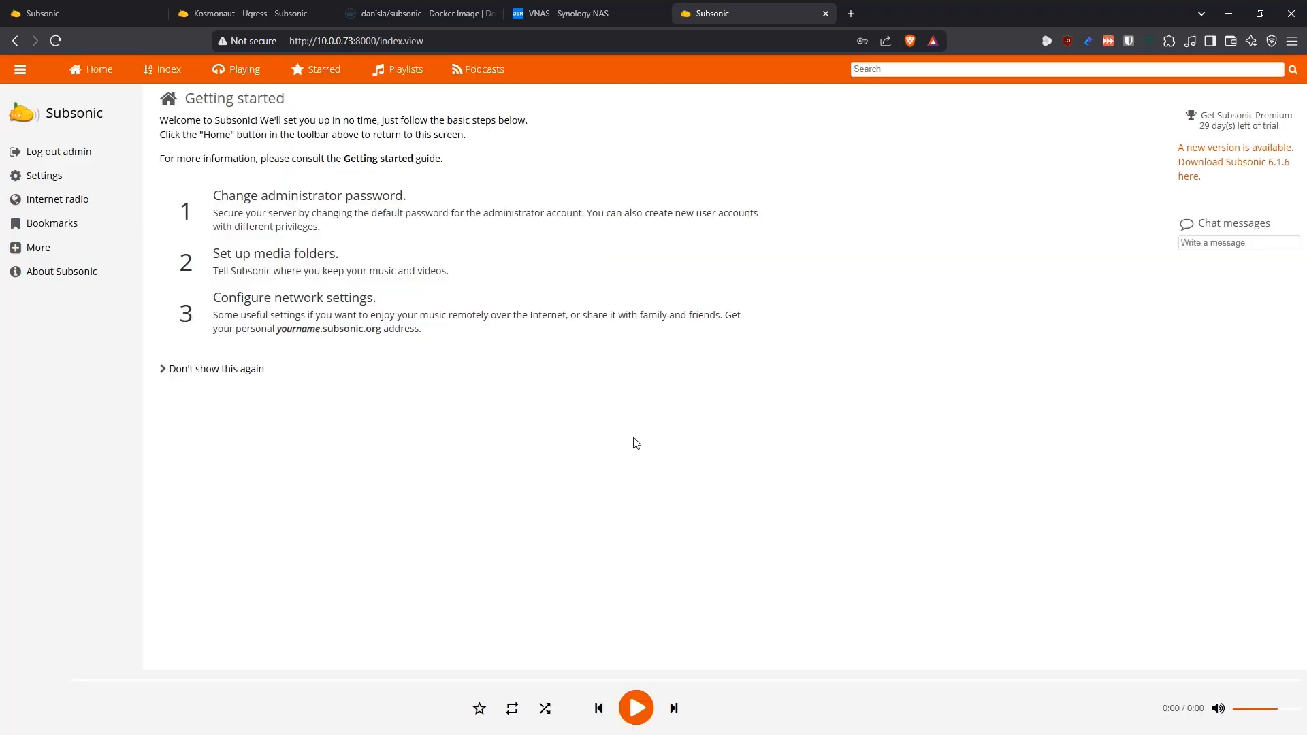
# Compare the new server's Getting started page with the home page of the Subsonic demo
pyautogui.click(275, 16)
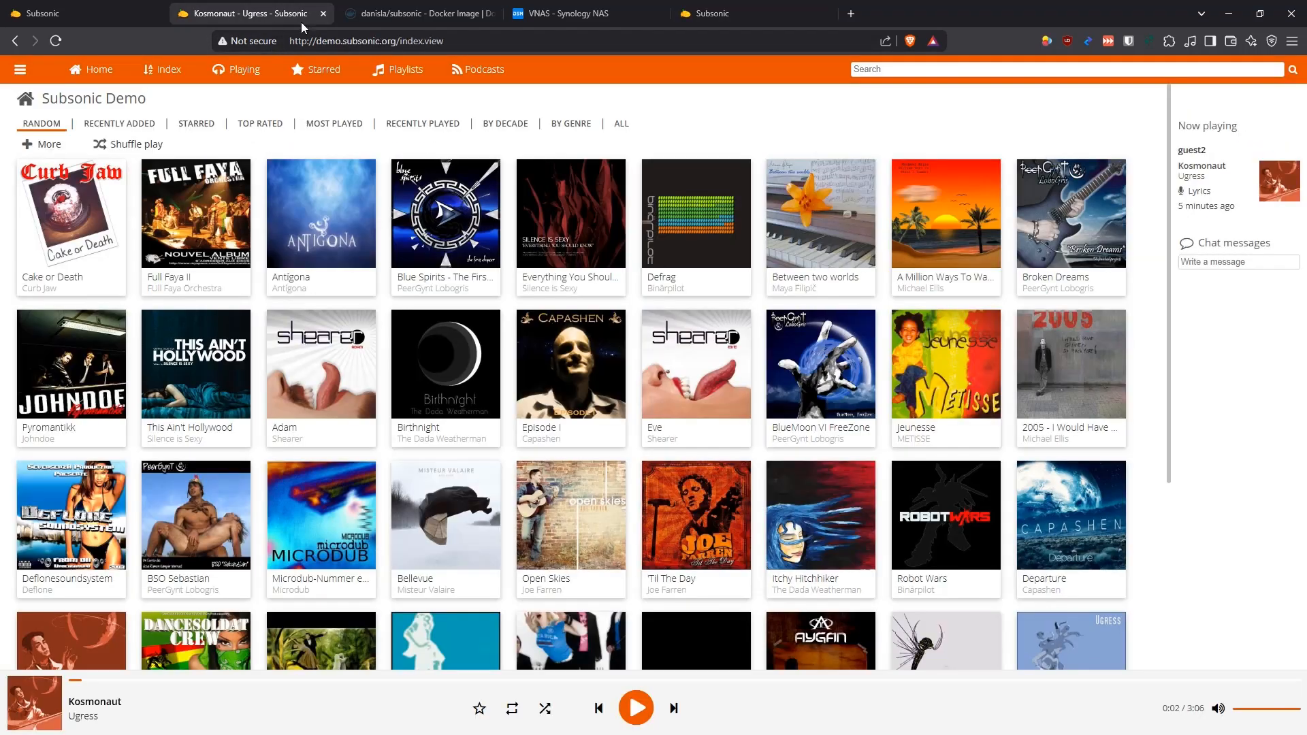
pyautogui.click(729, 10)
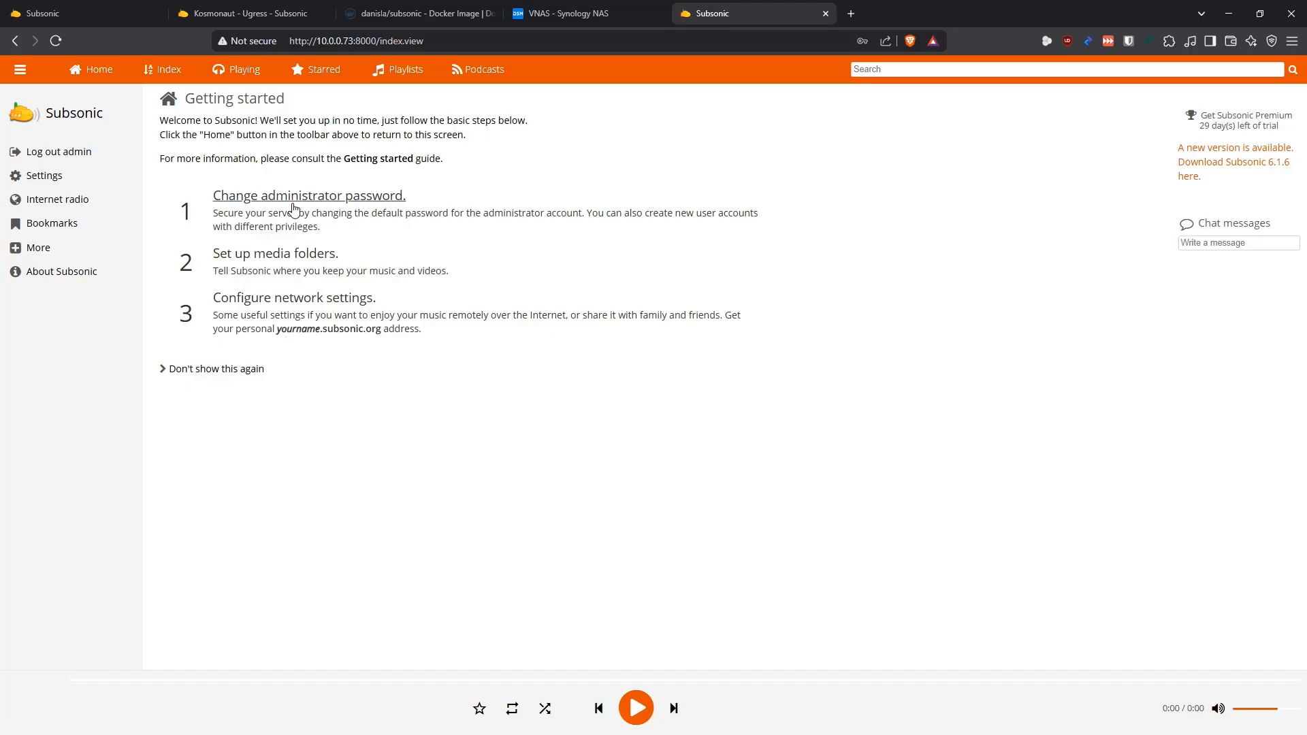
# Examine the password change fields in the administrator's user settings without saving, and return to the Getting started page
pyautogui.click(294, 200)
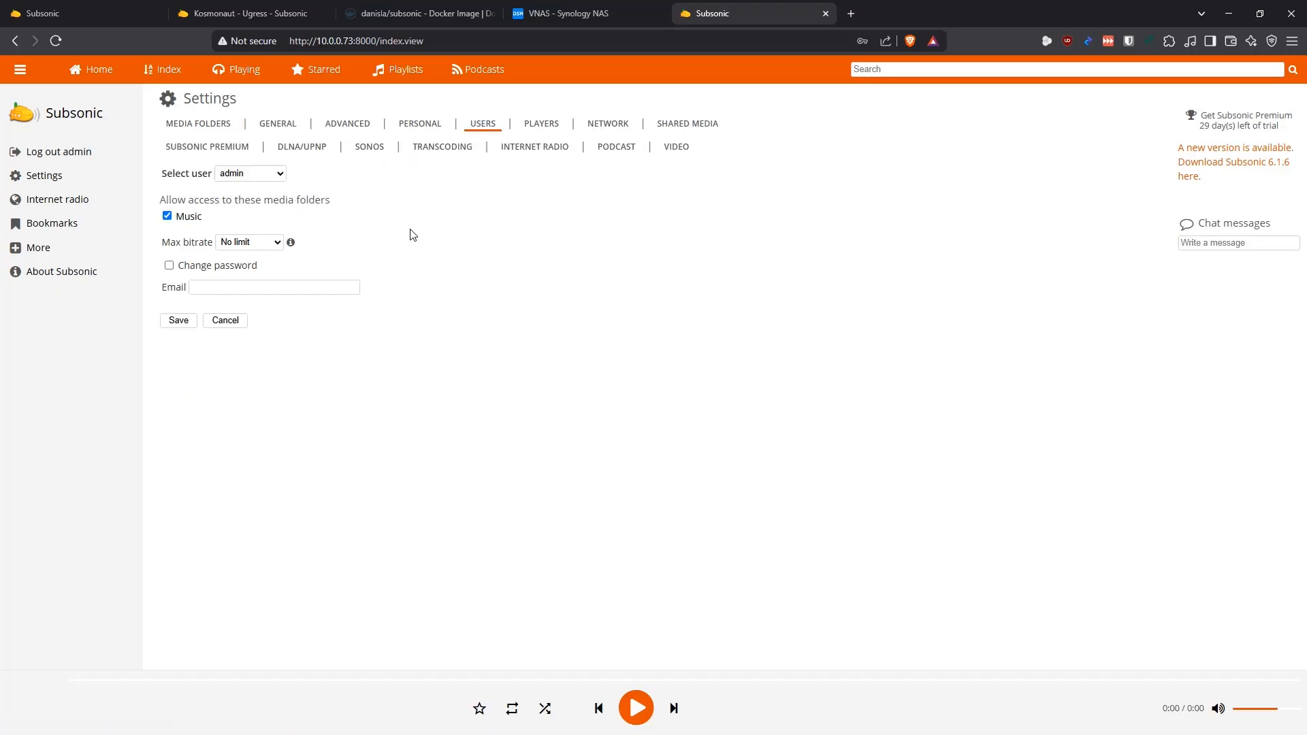
pyautogui.click(169, 266)
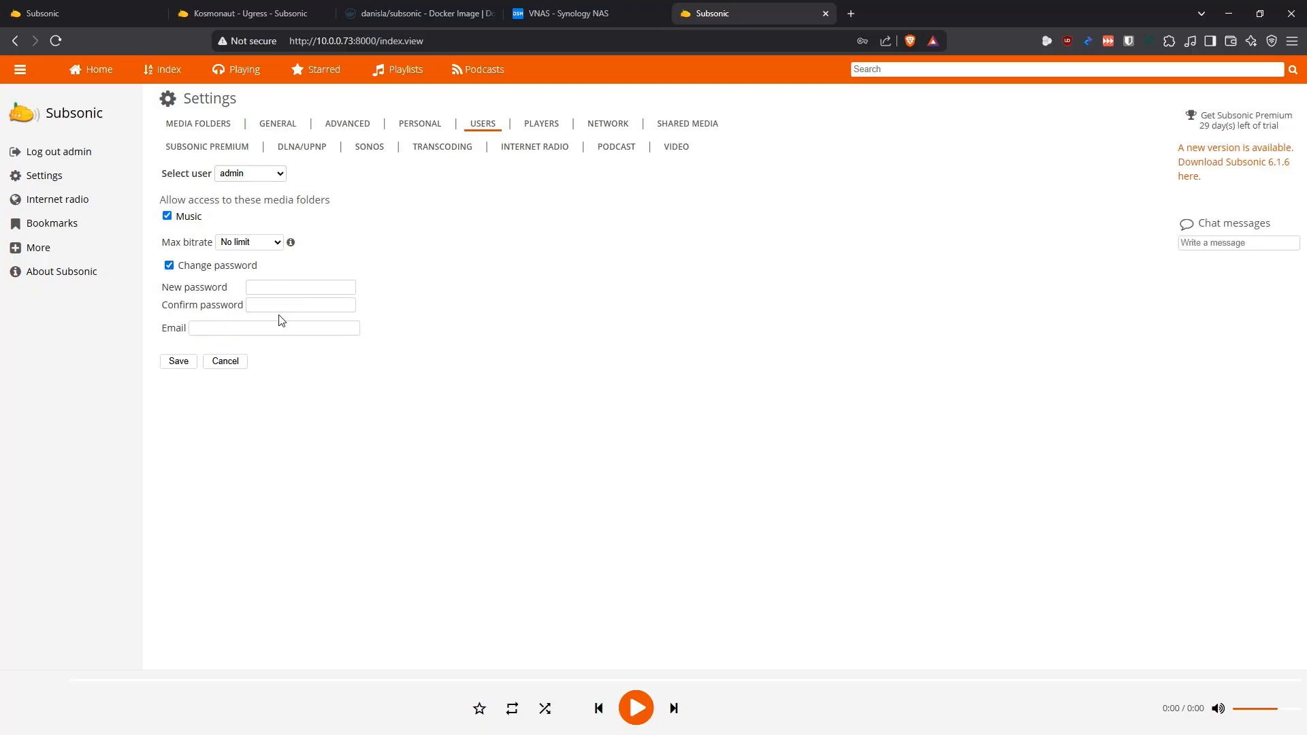
pyautogui.click(169, 265)
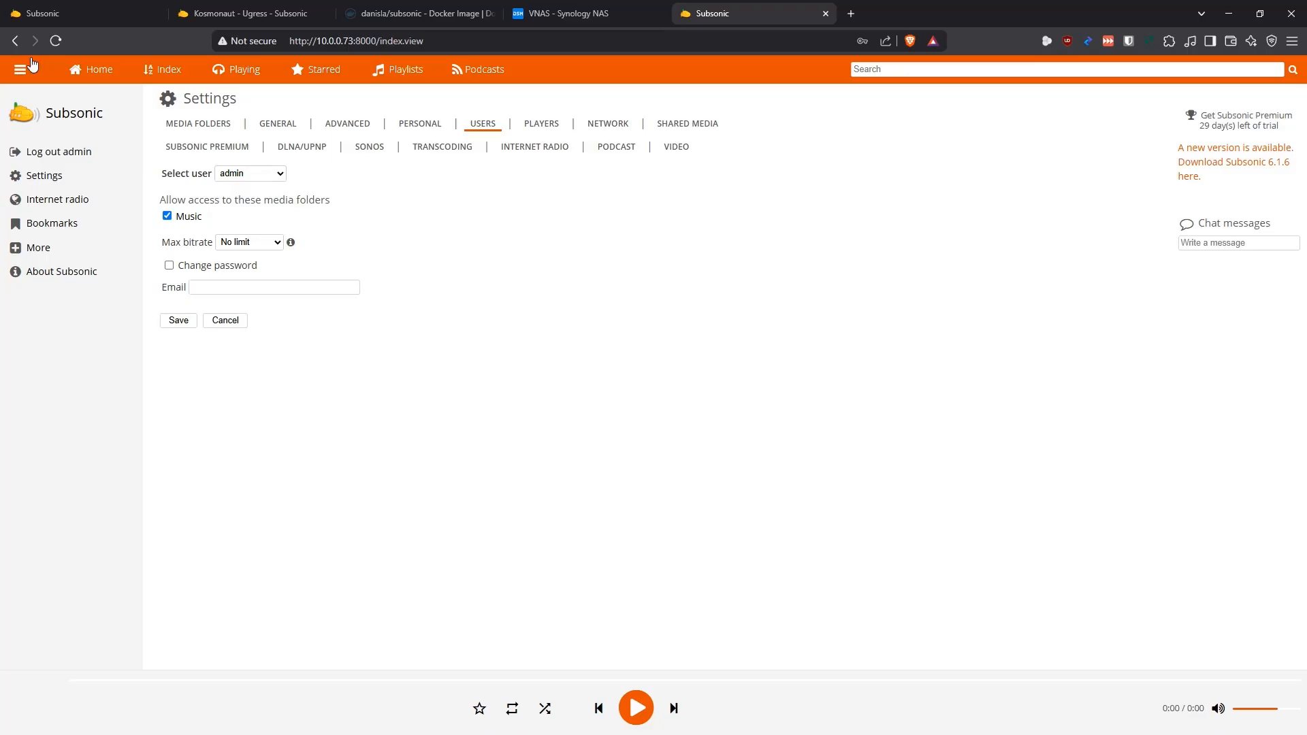
pyautogui.click(15, 41)
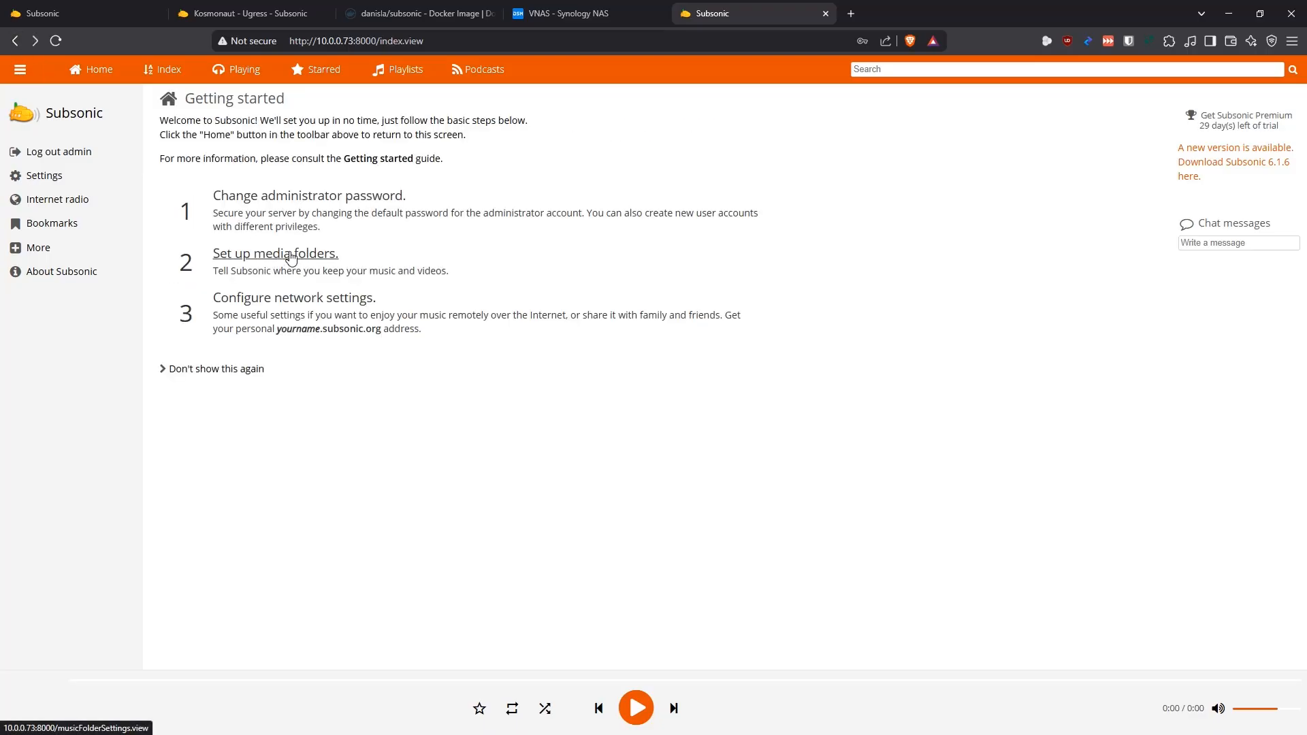
# Set the Music media folder's path to /music and save the media folder settings
pyautogui.click(291, 256)
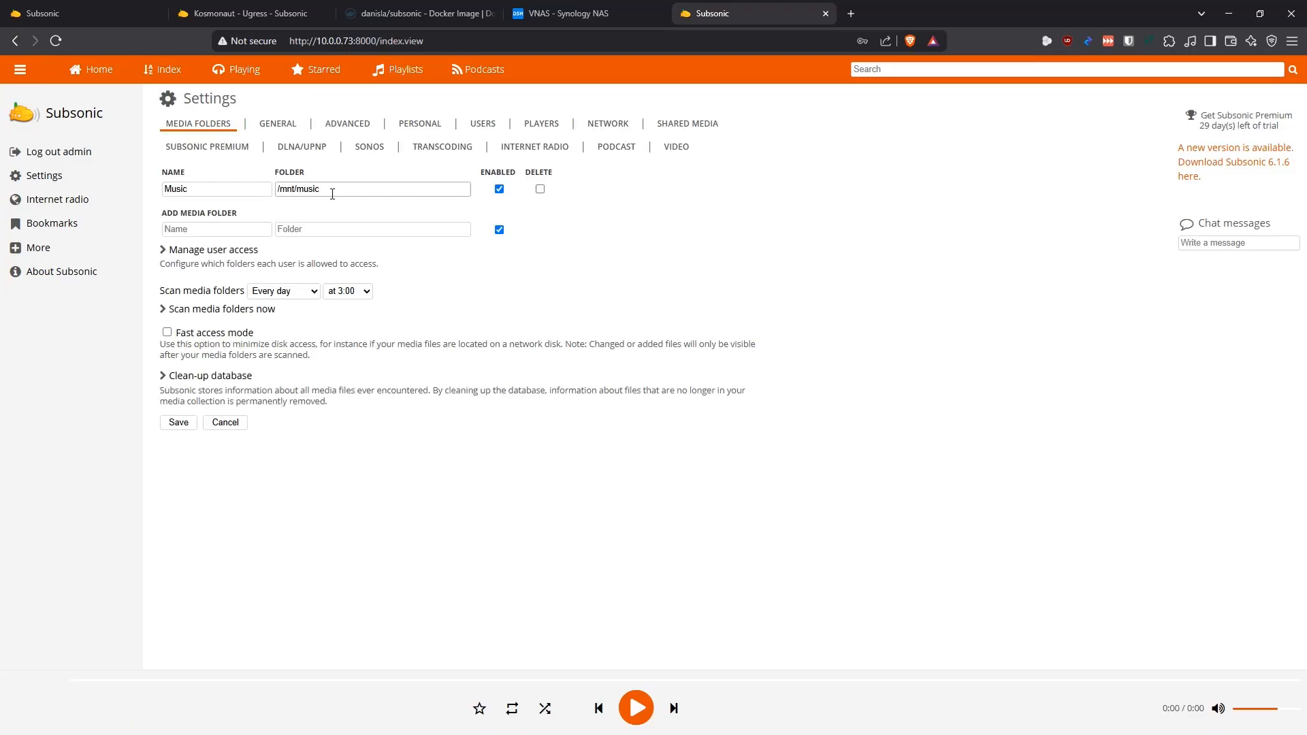
pyautogui.click(305, 190)
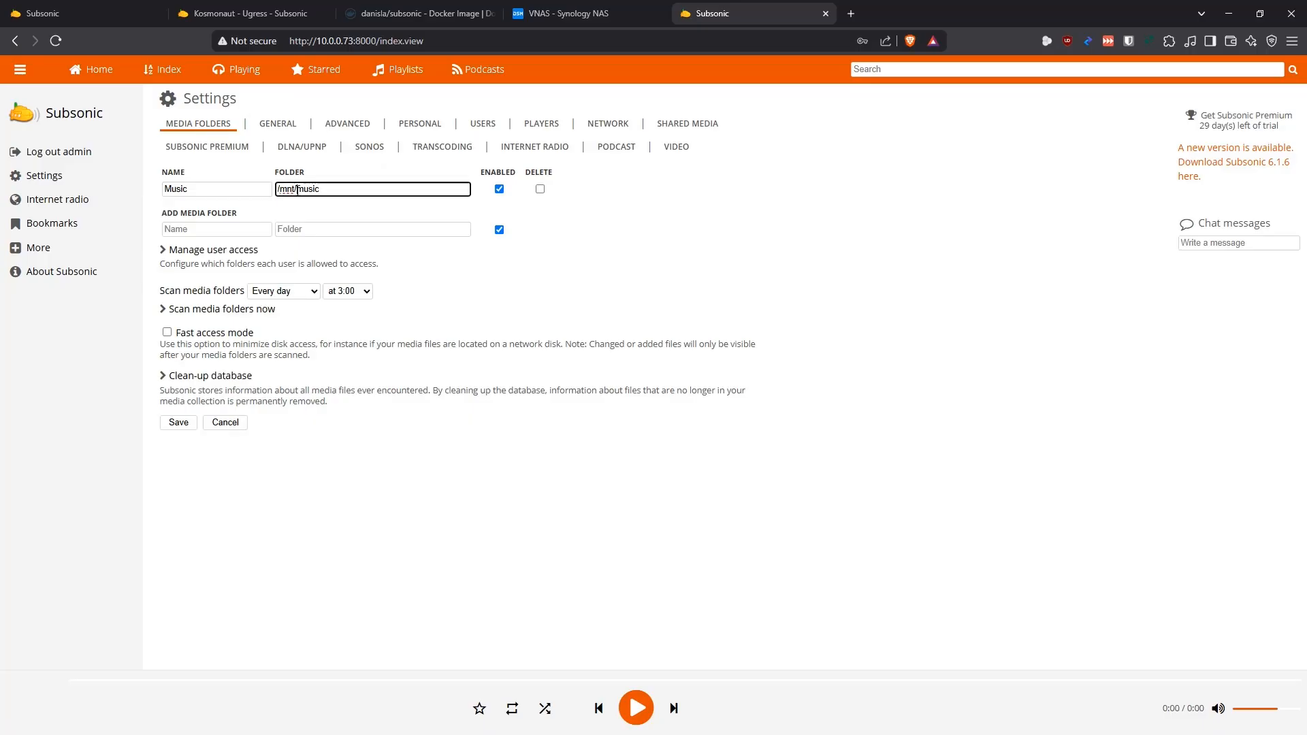
pyautogui.press('BackSpace')
pyautogui.click(174, 422)
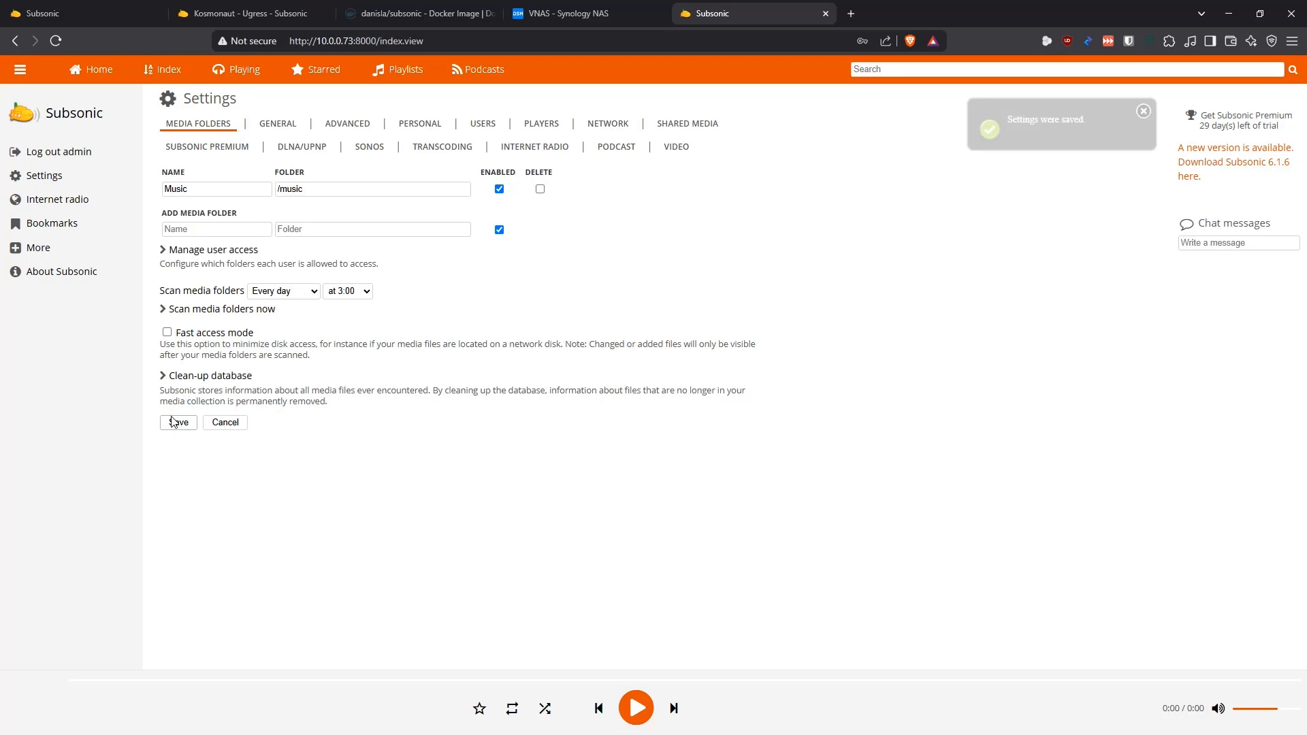
# Review the network settings for remote access and their Subsonic Premium notice, and return to the Getting started page
pyautogui.click(16, 43)
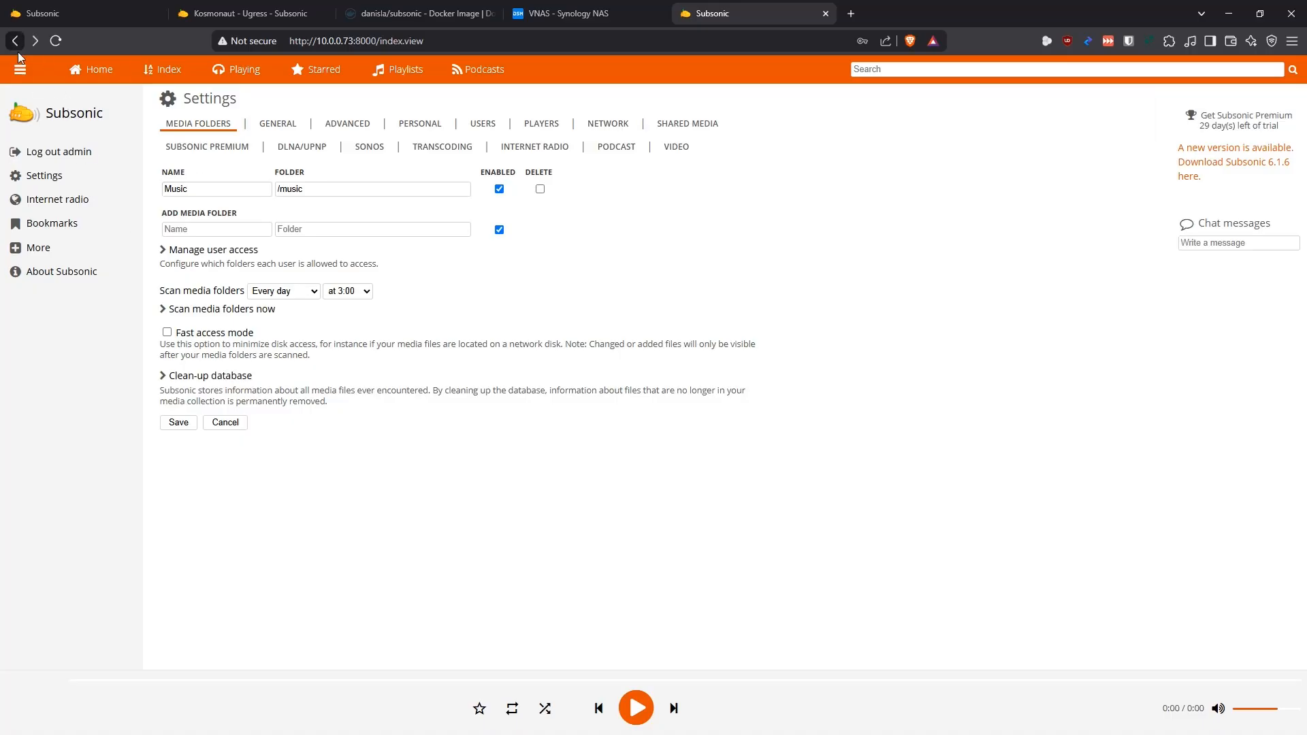
pyautogui.rightClick(16, 42)
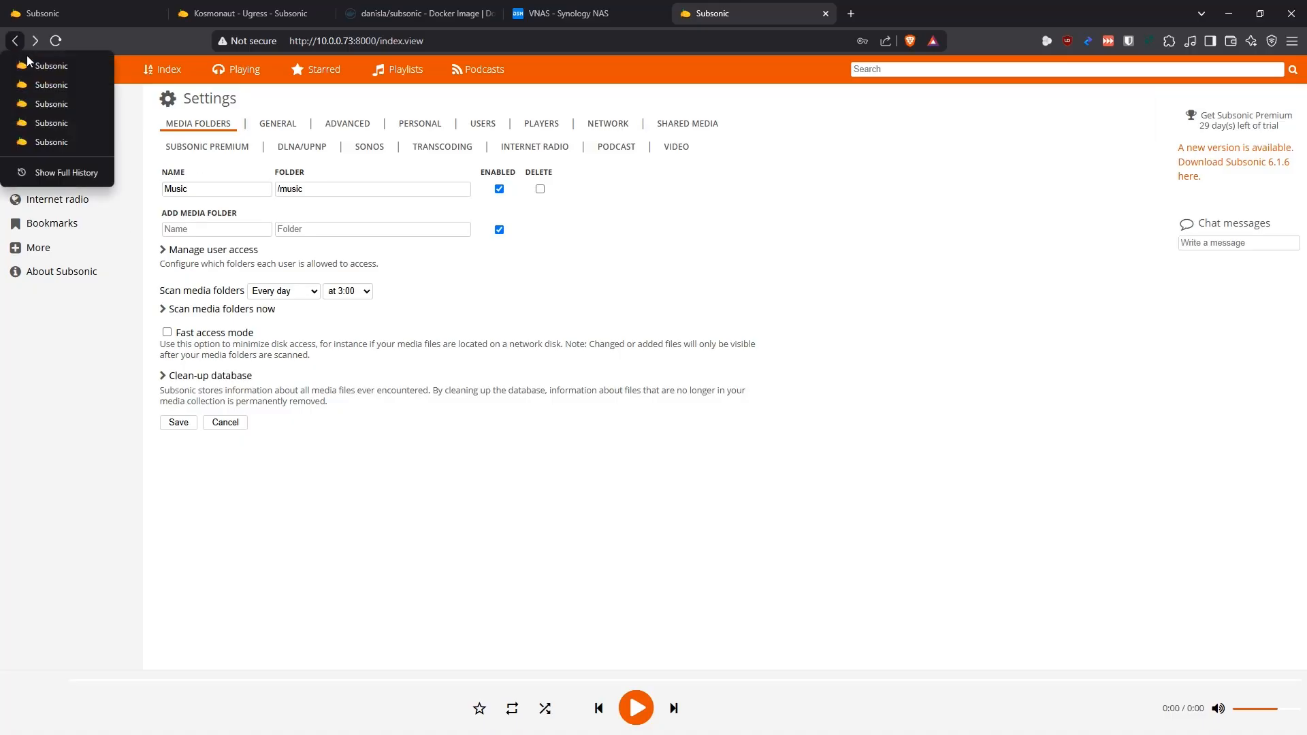
pyautogui.click(52, 89)
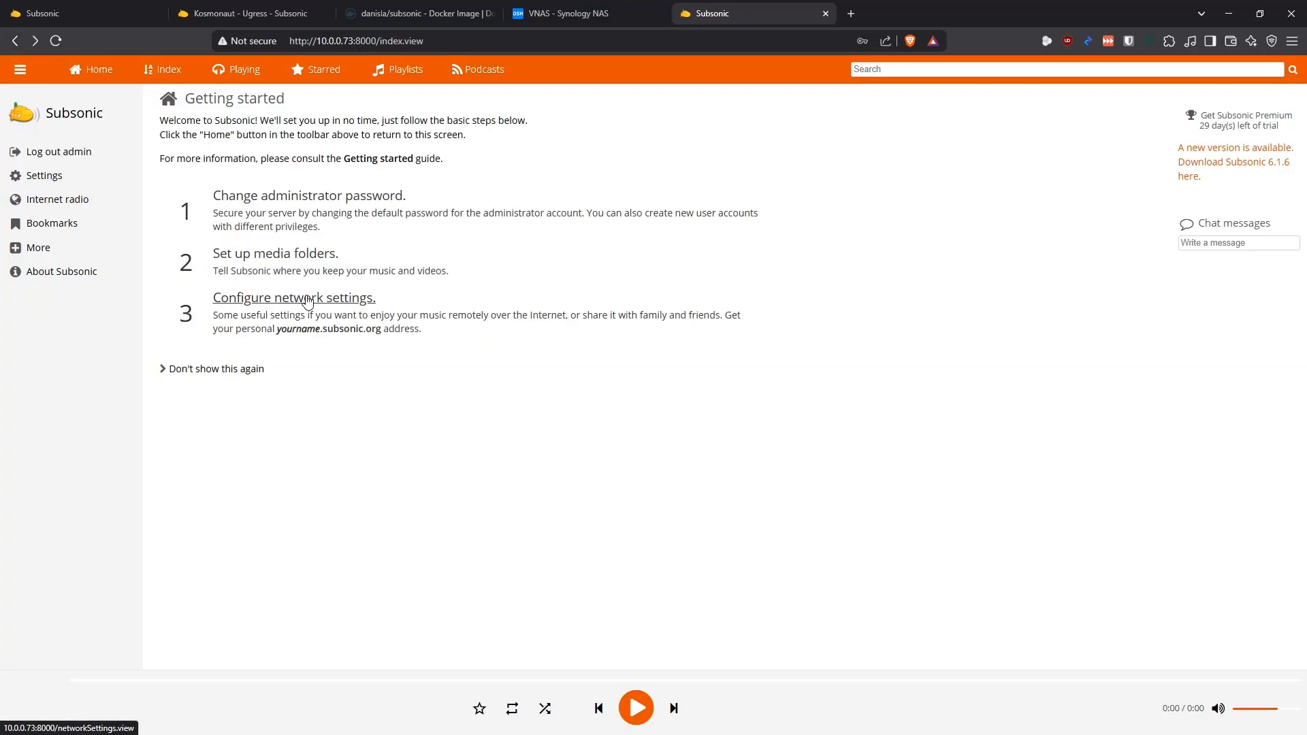
pyautogui.click(309, 300)
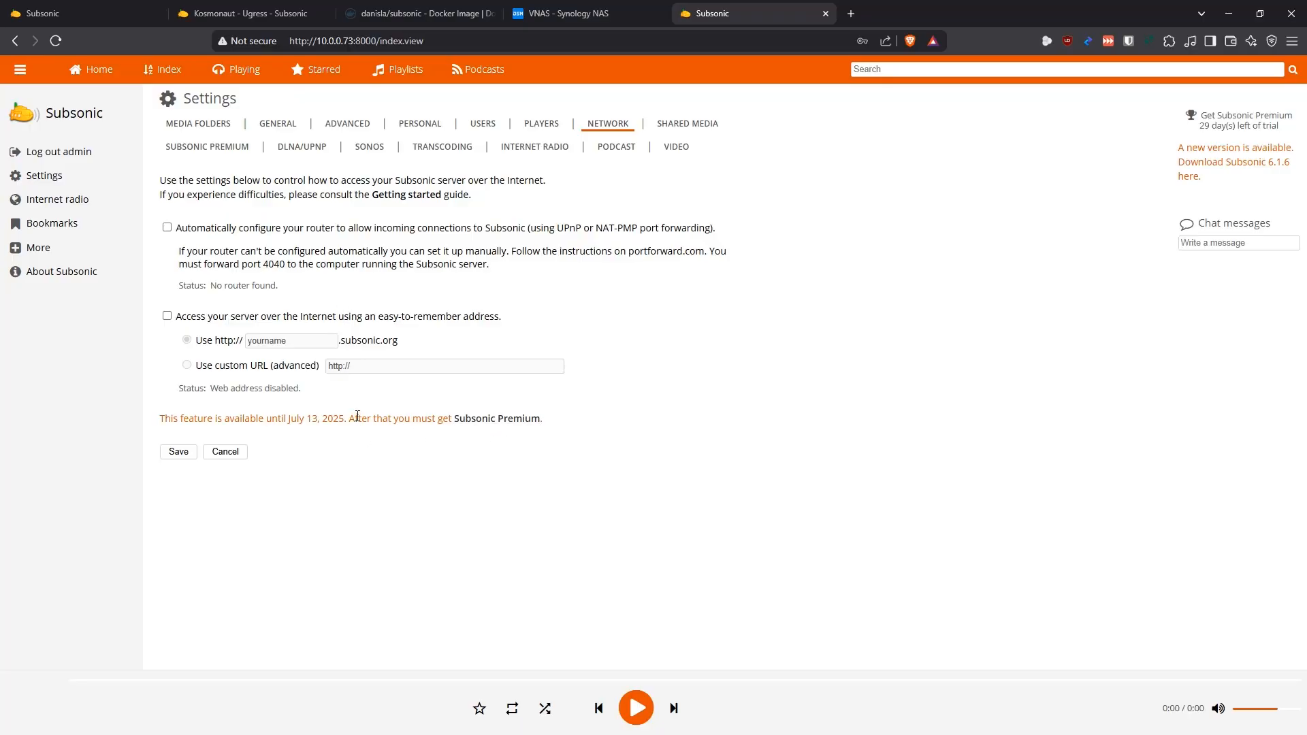
pyautogui.moveTo(358, 416); pyautogui.dragTo(198, 412)
pyautogui.click(409, 504)
pyautogui.click(15, 41)
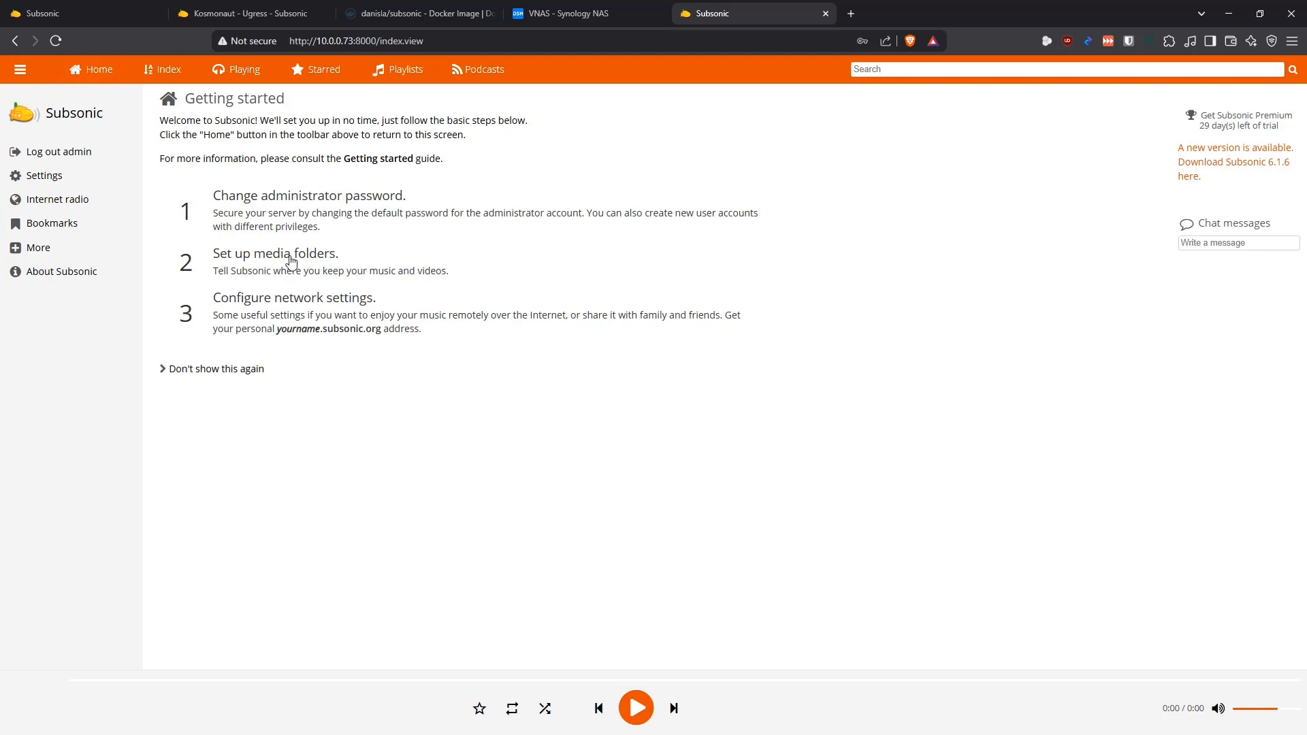
# Examine the name and folder fields for adding another media folder in the media folder settings
pyautogui.click(51, 177)
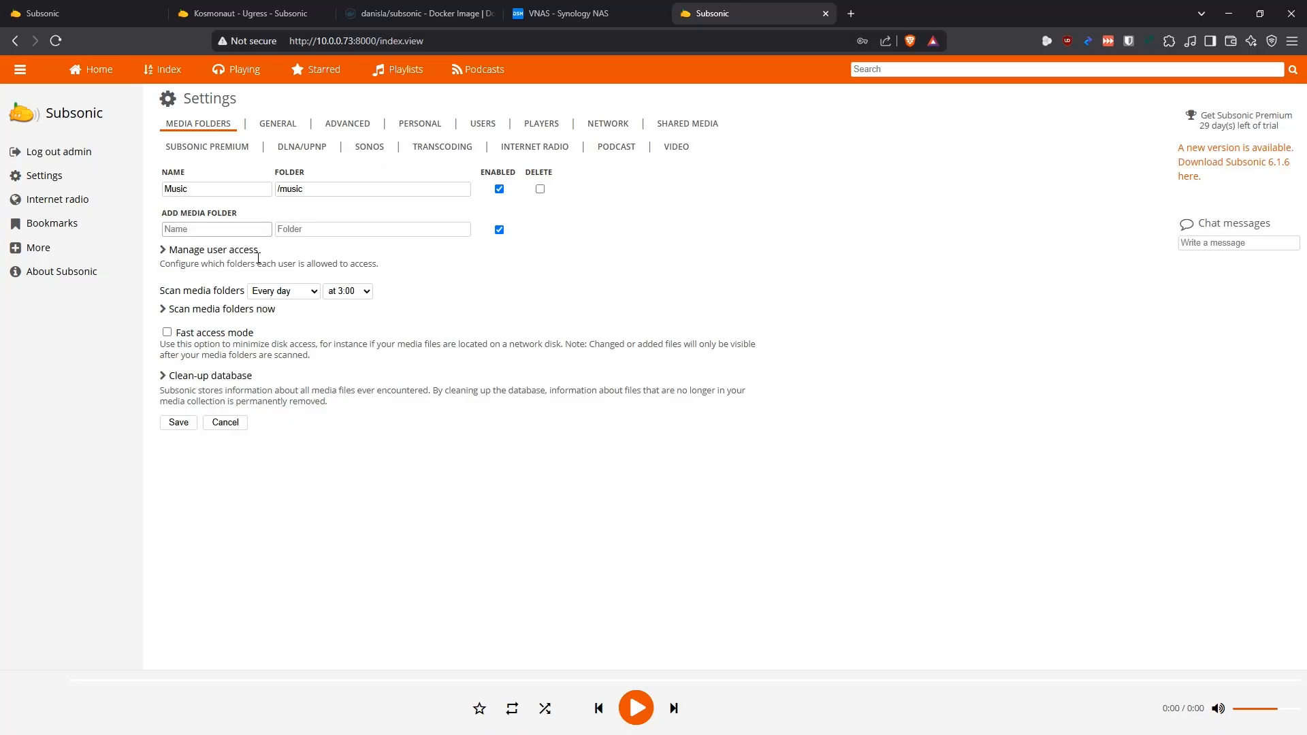
pyautogui.click(262, 228)
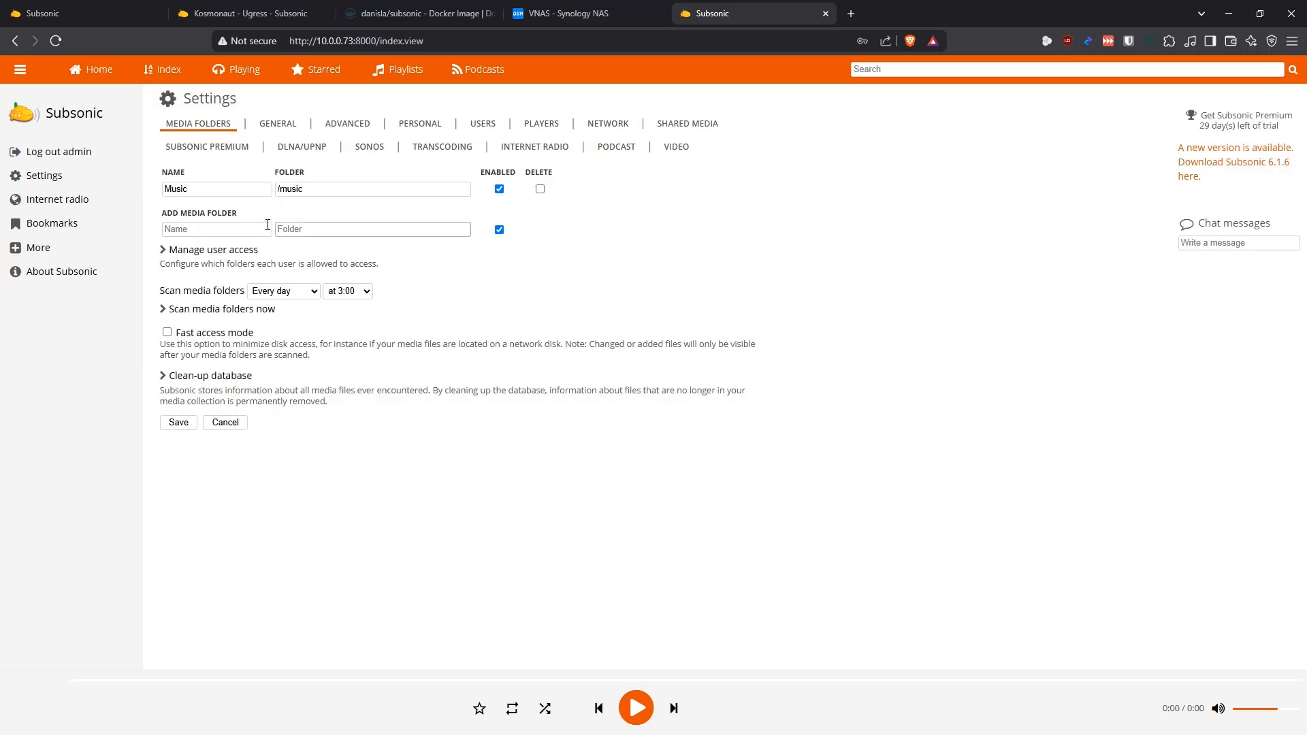
pyautogui.click(239, 231)
pyautogui.click(333, 229)
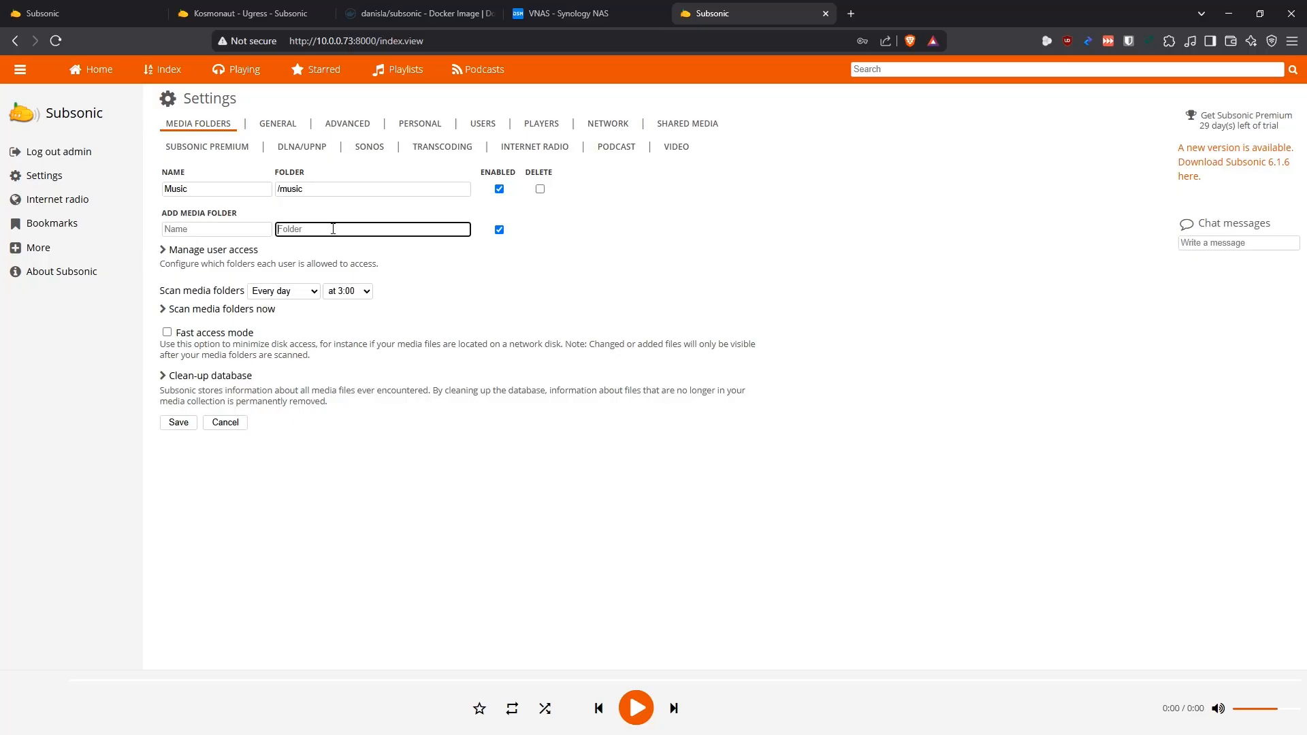
# Review the General settings, including file types, playlist import path, language, theme and welcome message
pyautogui.click(273, 123)
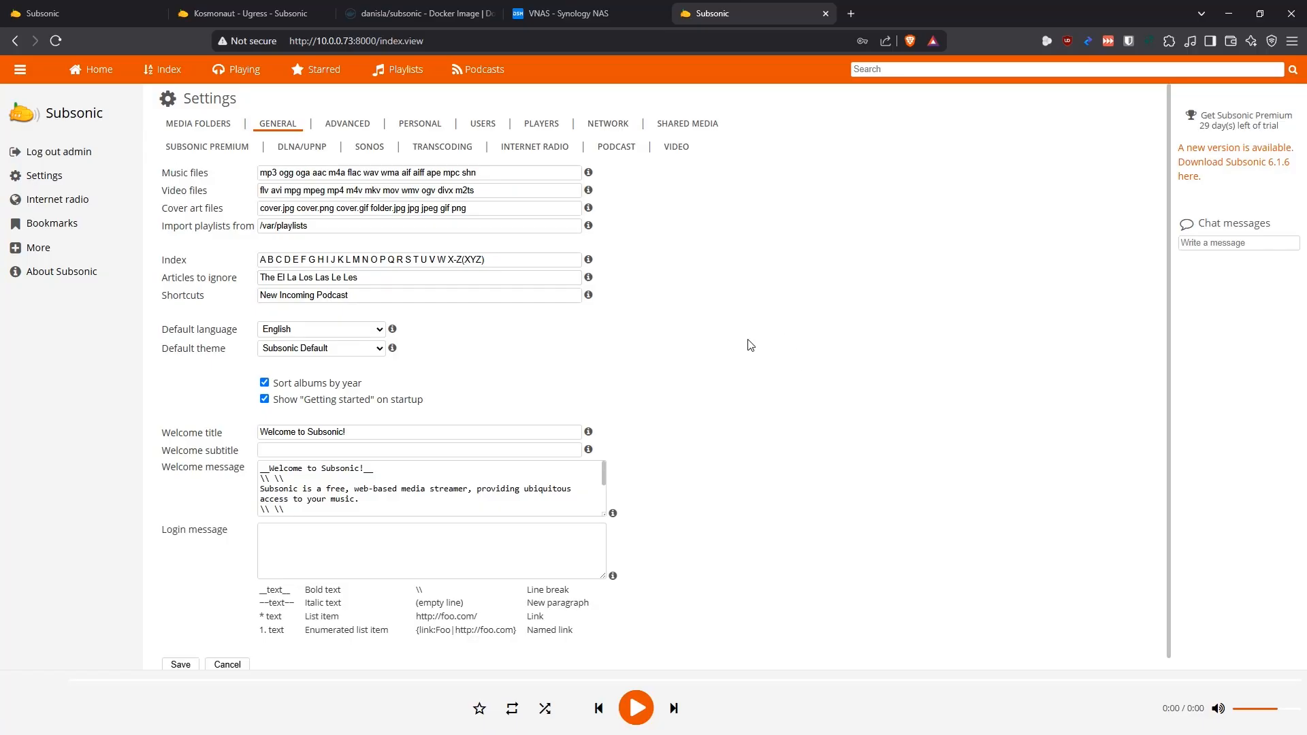
pyautogui.scroll(-1, 711, 325)
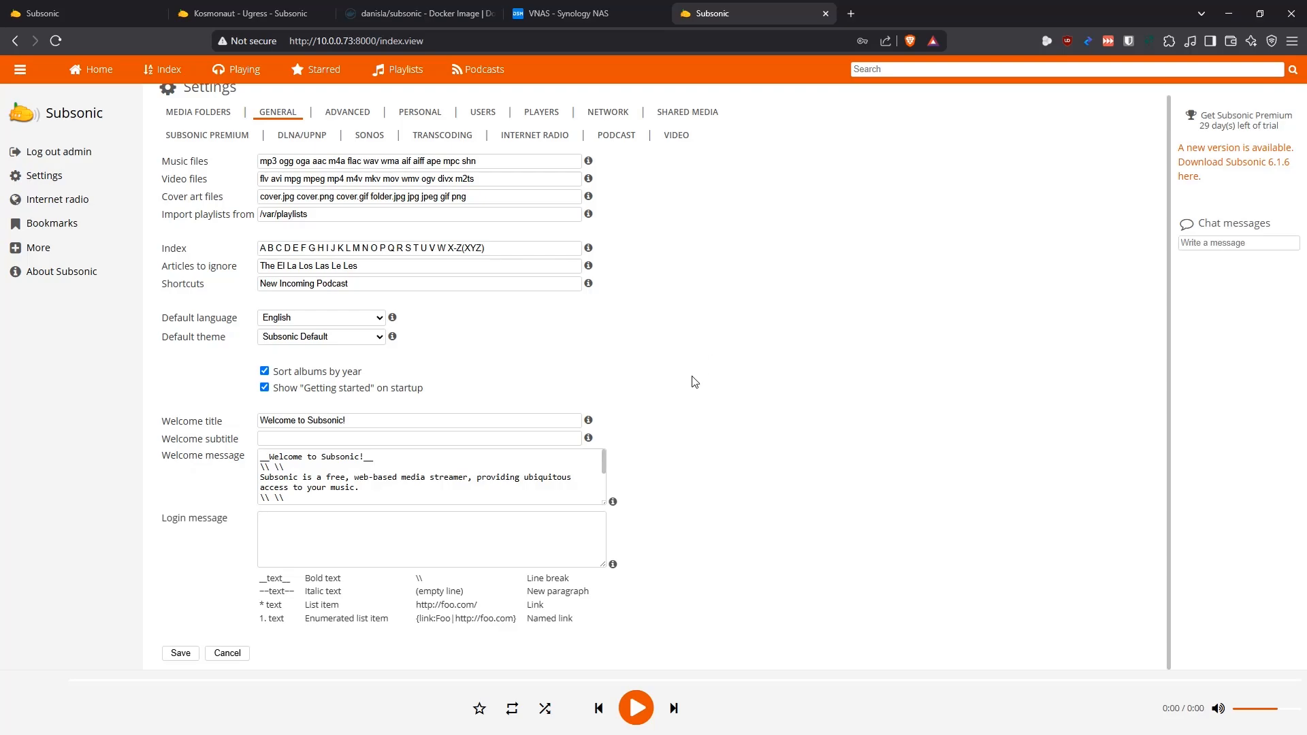
pyautogui.scroll(1, 694, 382)
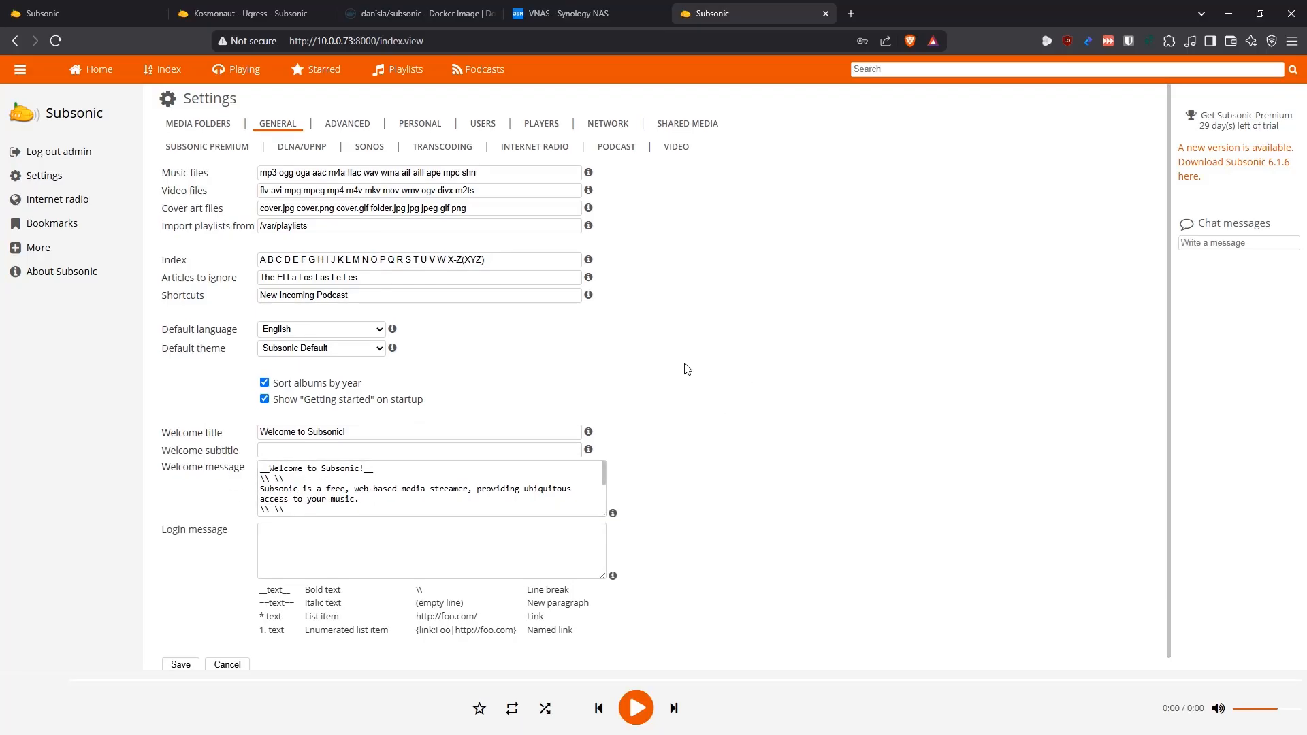
# Review the Advanced bandwidth and LDAP settings, and the Personal display, notification and image options
pyautogui.click(345, 125)
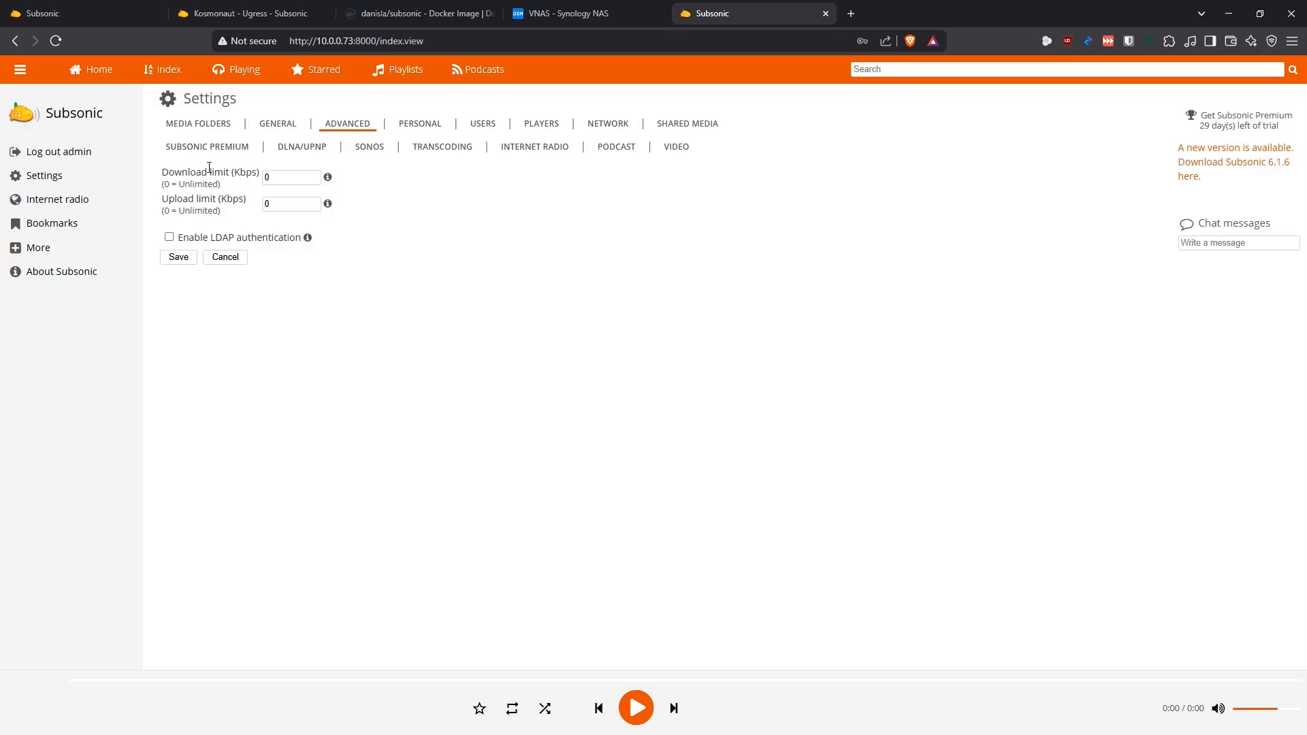
pyautogui.click(417, 127)
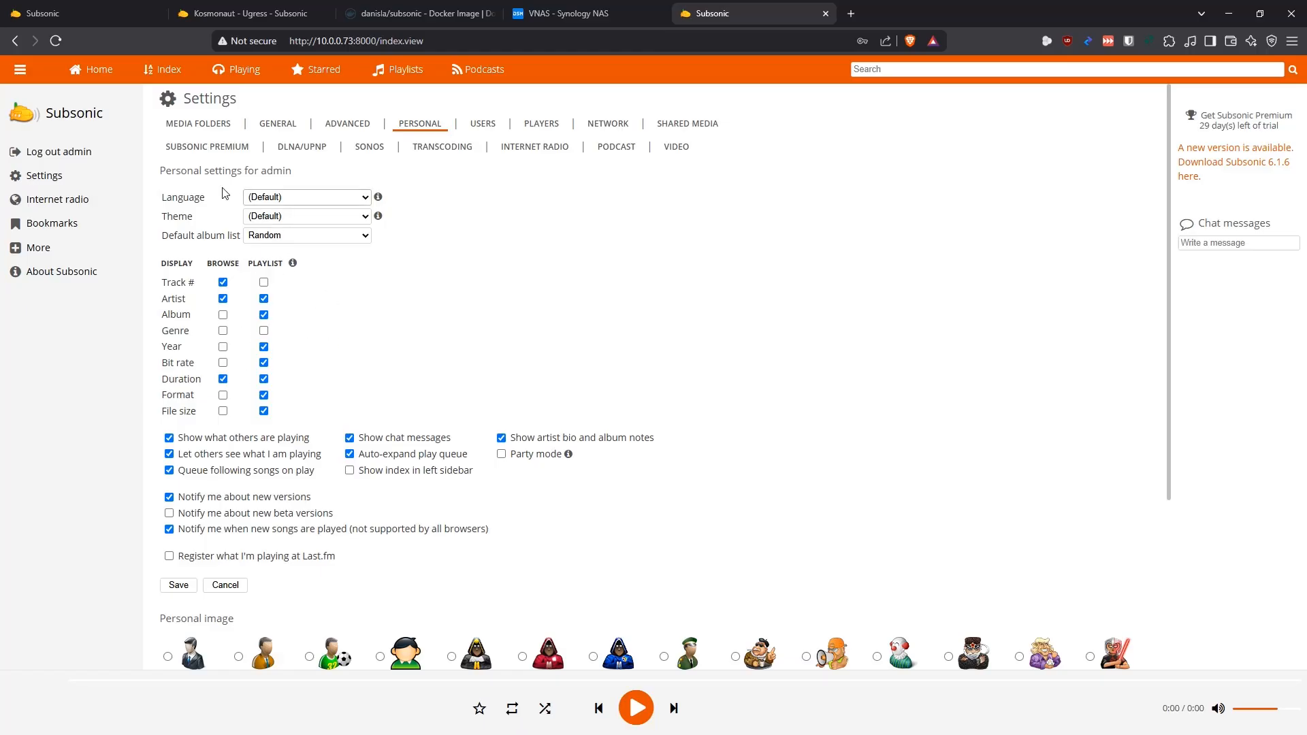
pyautogui.scroll(-3, 446, 282)
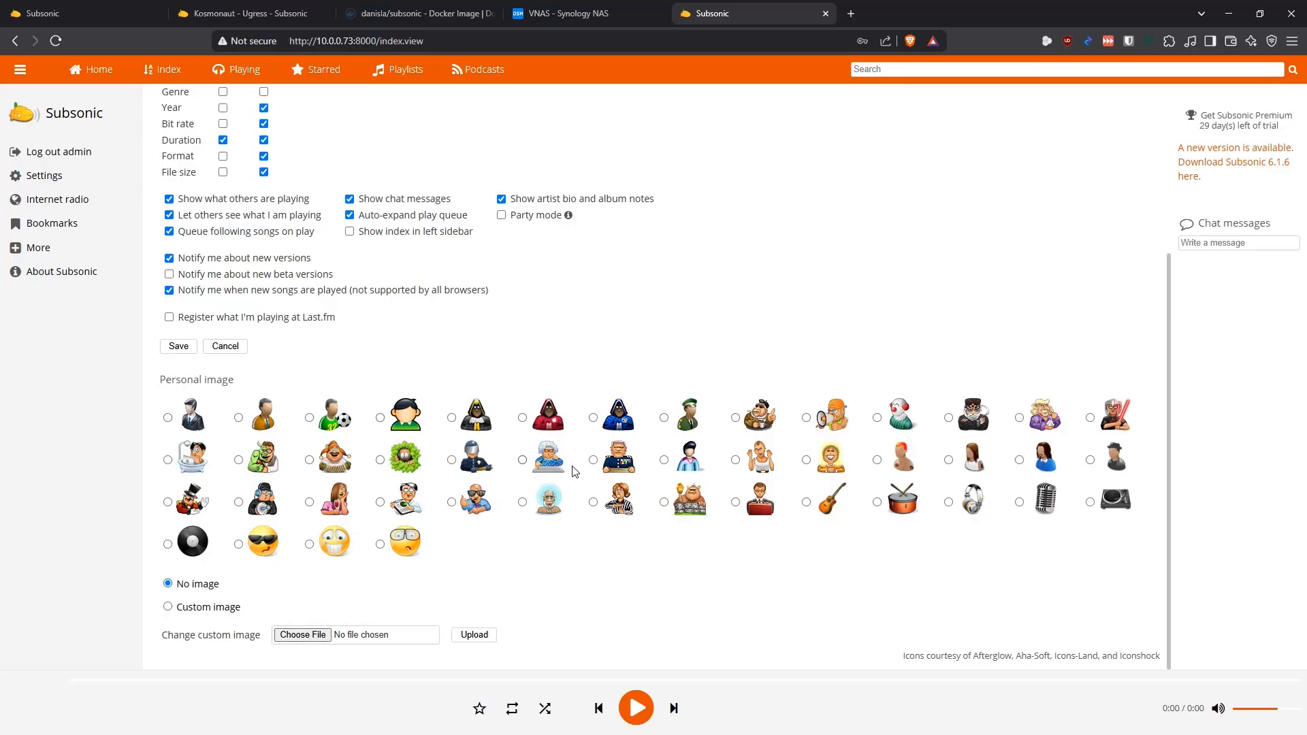
# Review the Users settings, including the user list, permissions, media folder access and account fields for a new user
pyautogui.scroll(3, 572, 463)
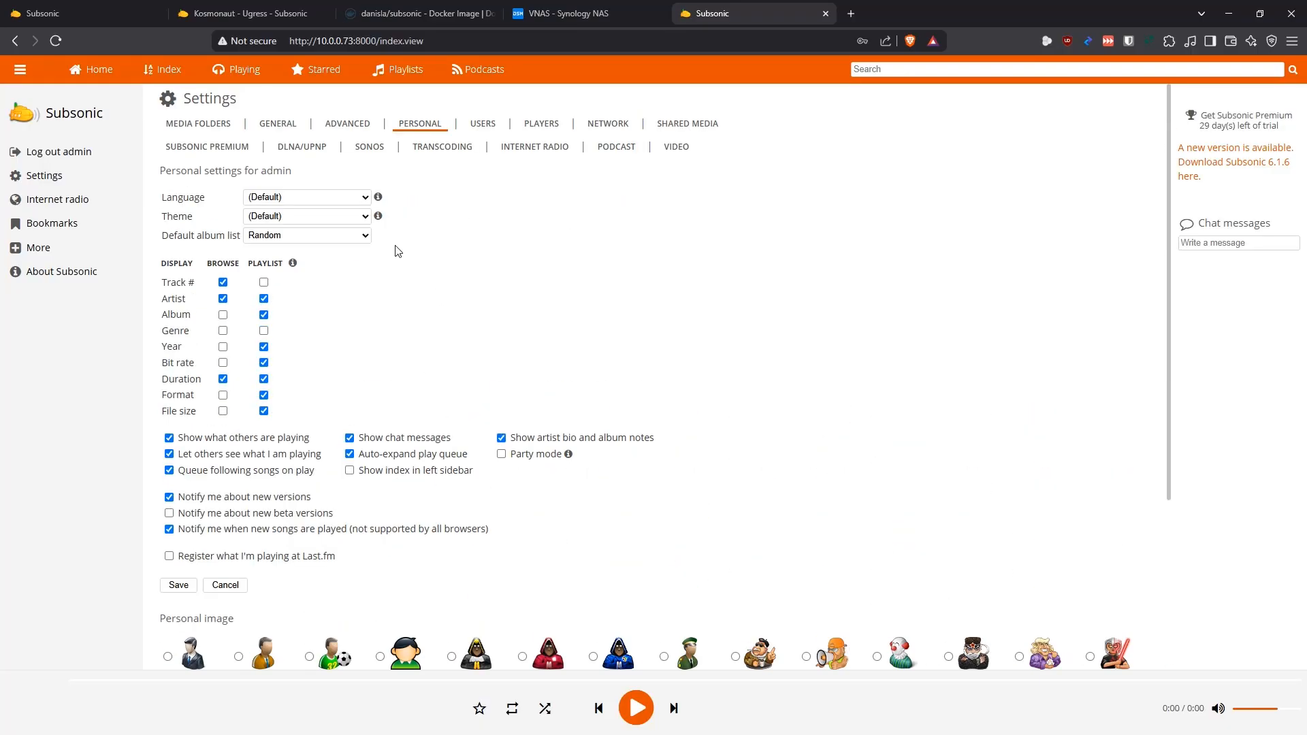
pyautogui.click(484, 125)
pyautogui.click(276, 174)
pyautogui.click(682, 285)
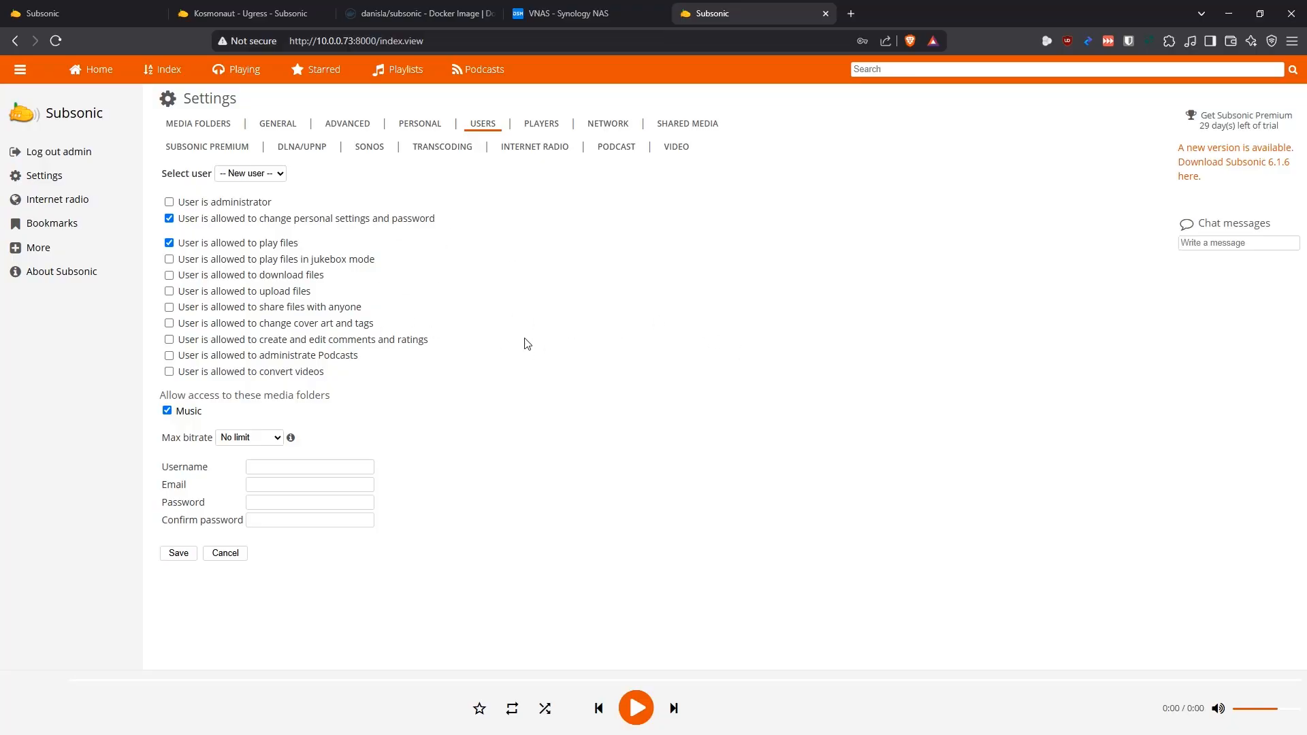
# Review the Players, Network and Shared Media settings
pyautogui.click(537, 125)
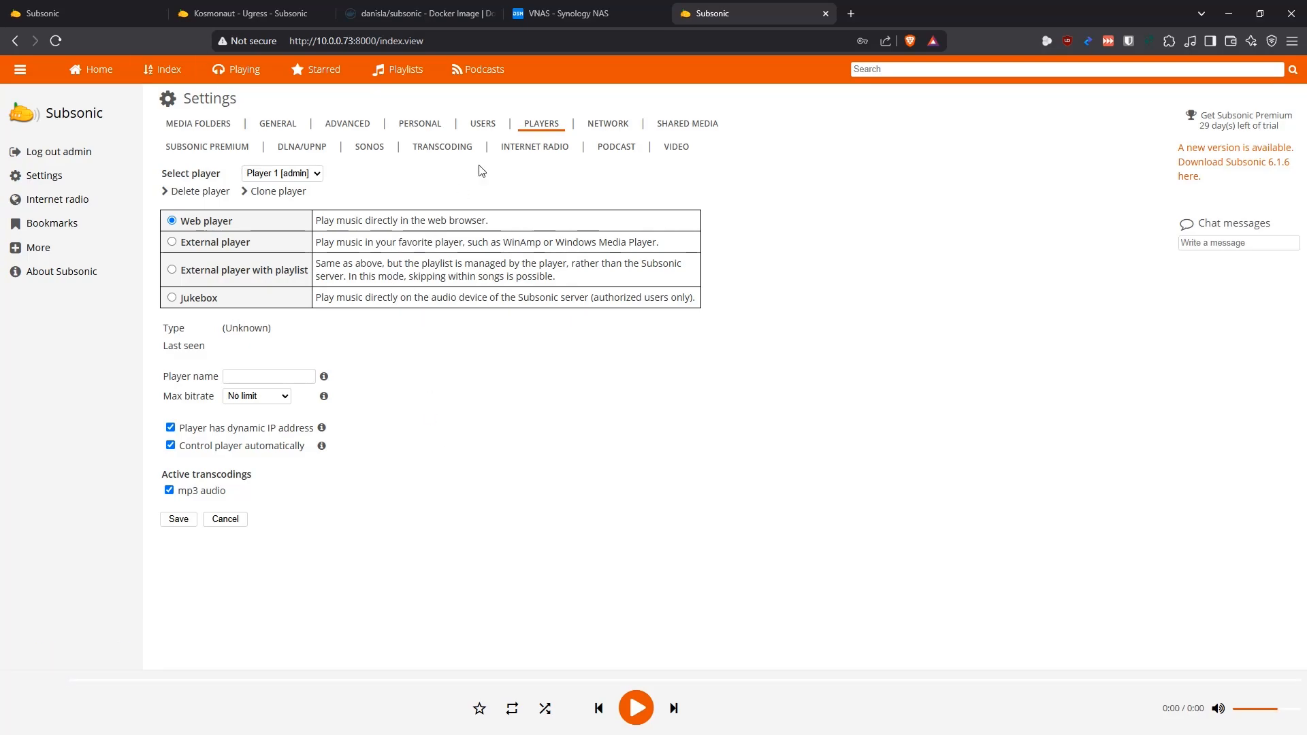
pyautogui.click(607, 126)
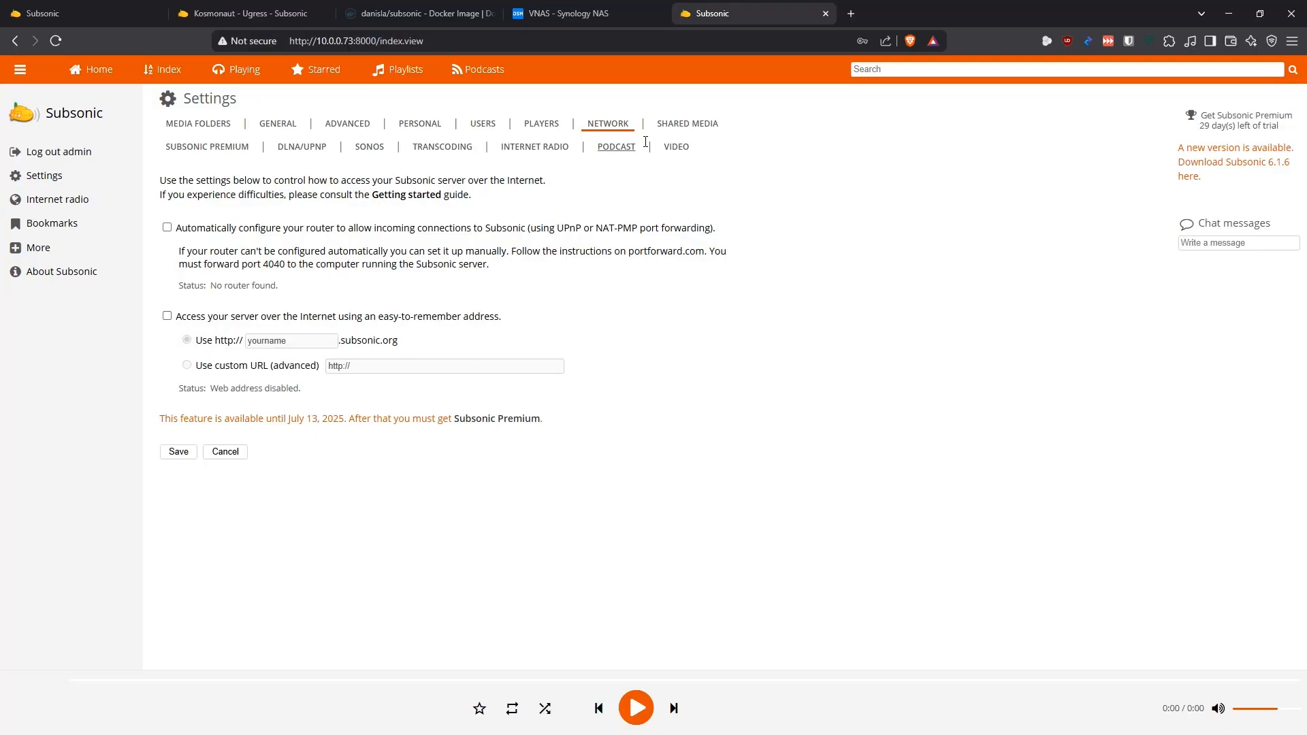
pyautogui.click(684, 126)
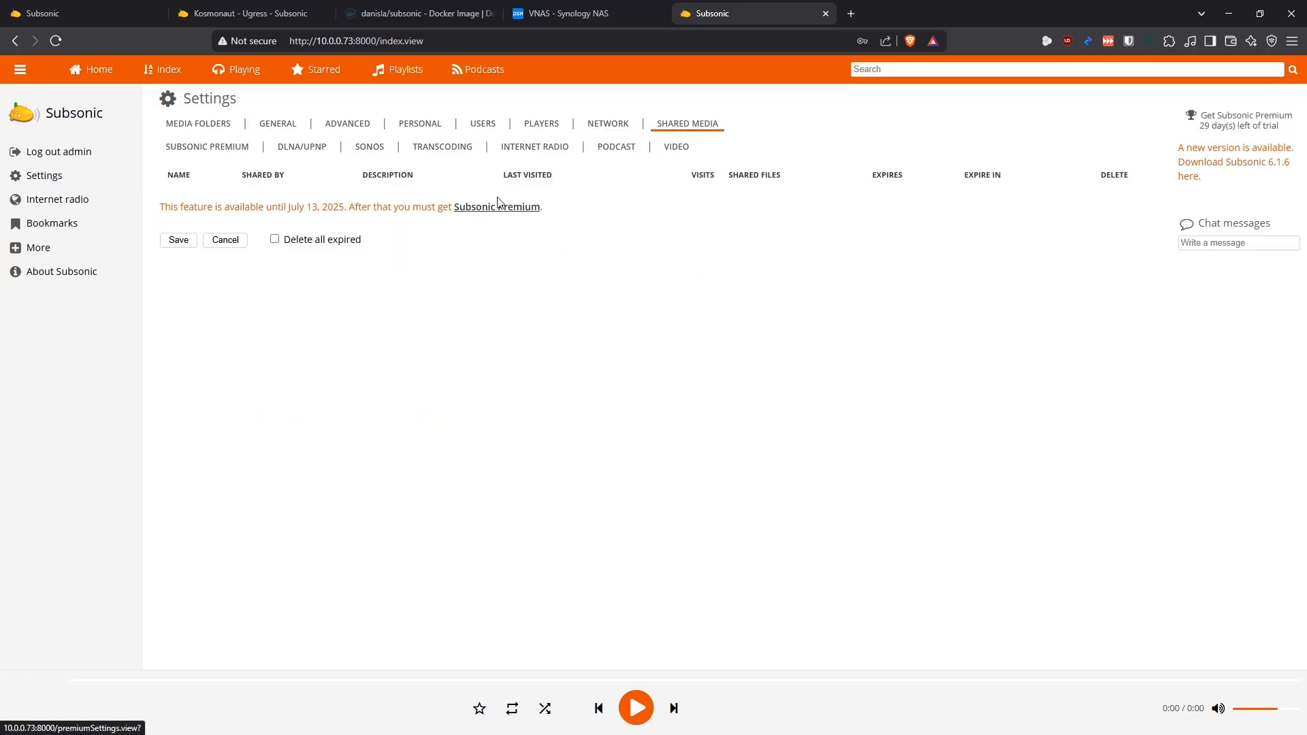
# Review the Subsonic Premium features and the DLNA/UPnP, Sonos, Transcoding and Internet Radio settings
pyautogui.click(207, 148)
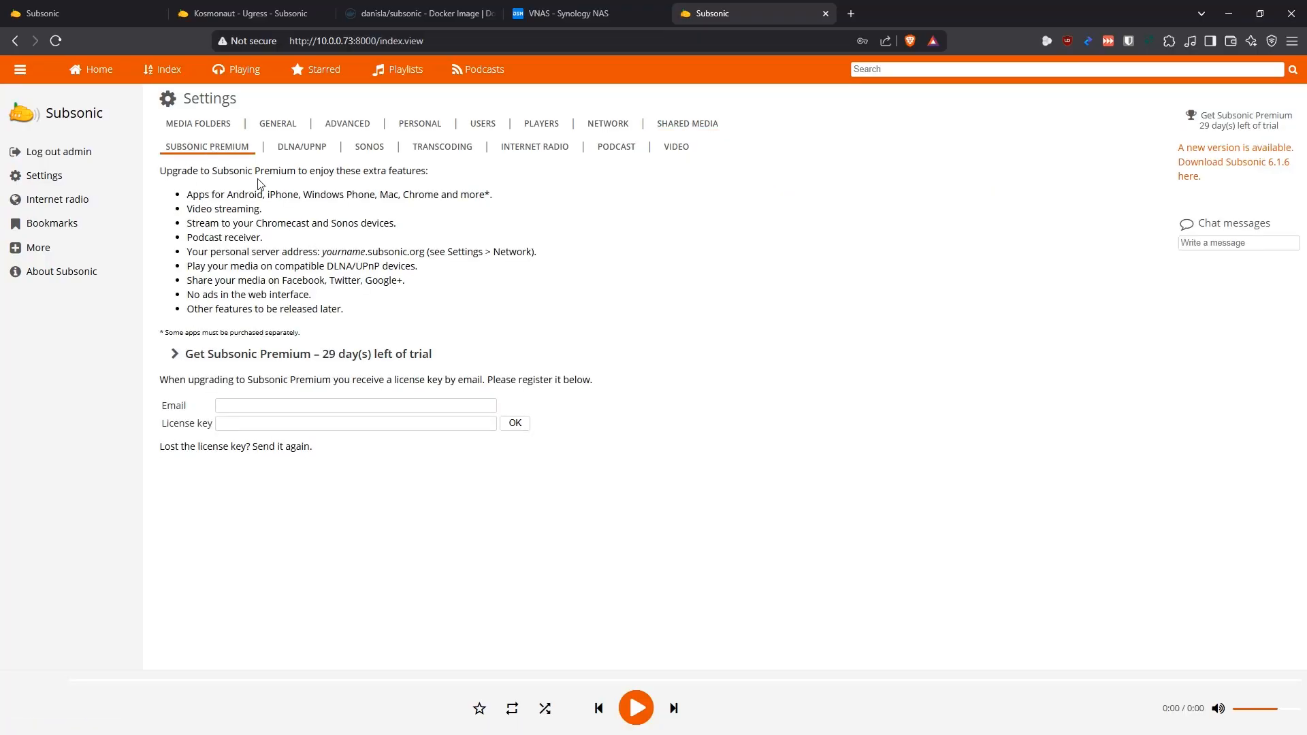
pyautogui.click(302, 146)
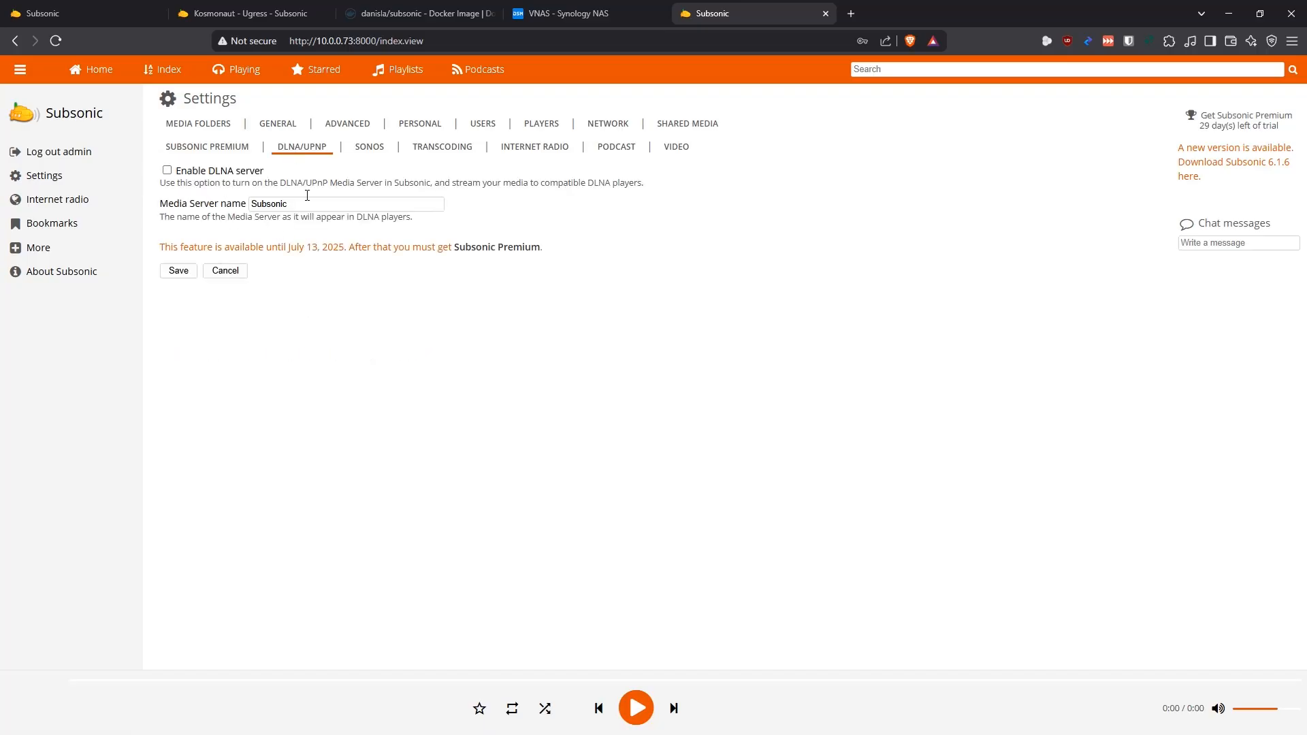
pyautogui.click(370, 149)
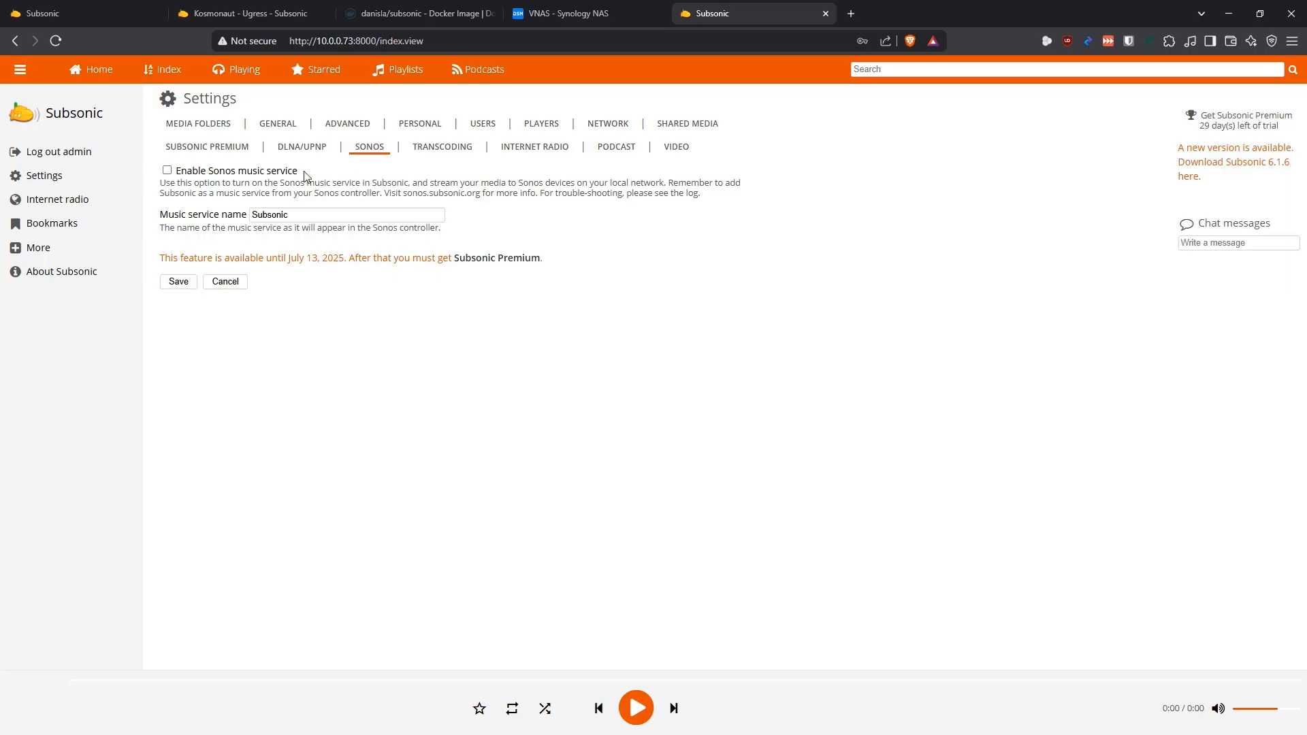
pyautogui.click(442, 148)
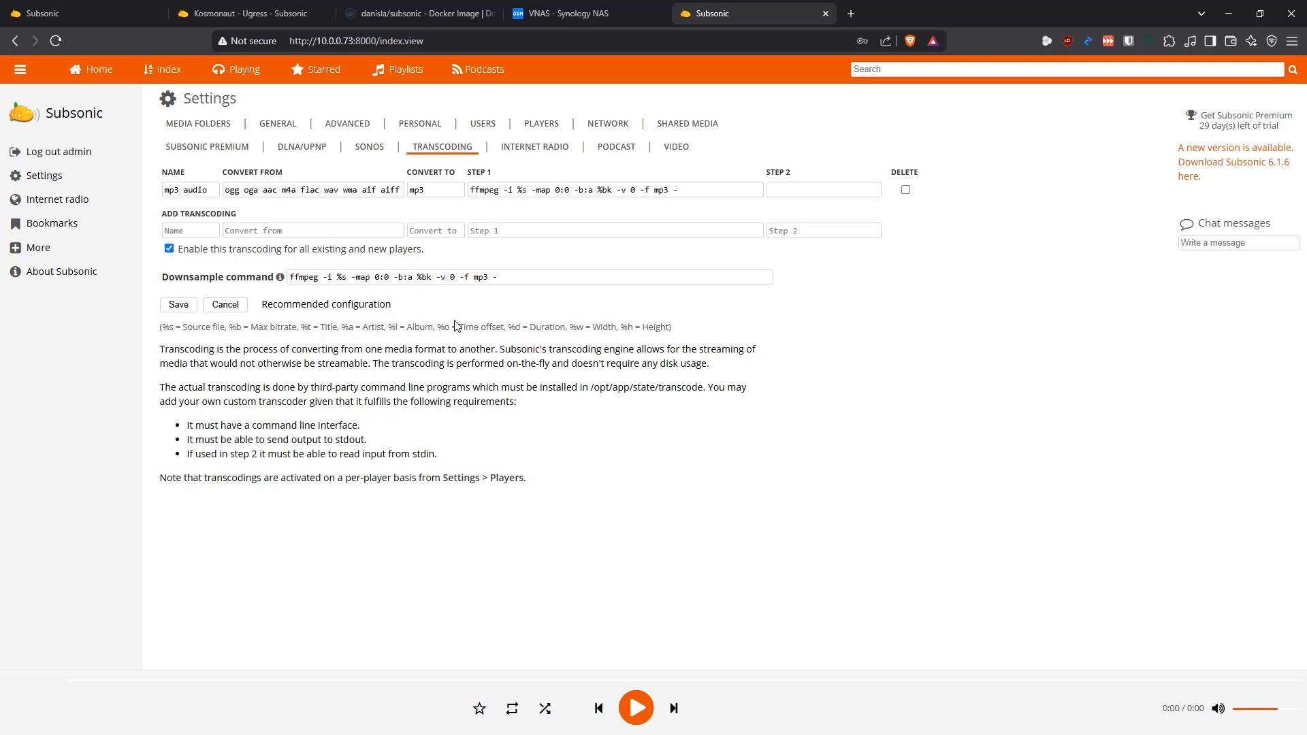
pyautogui.click(534, 152)
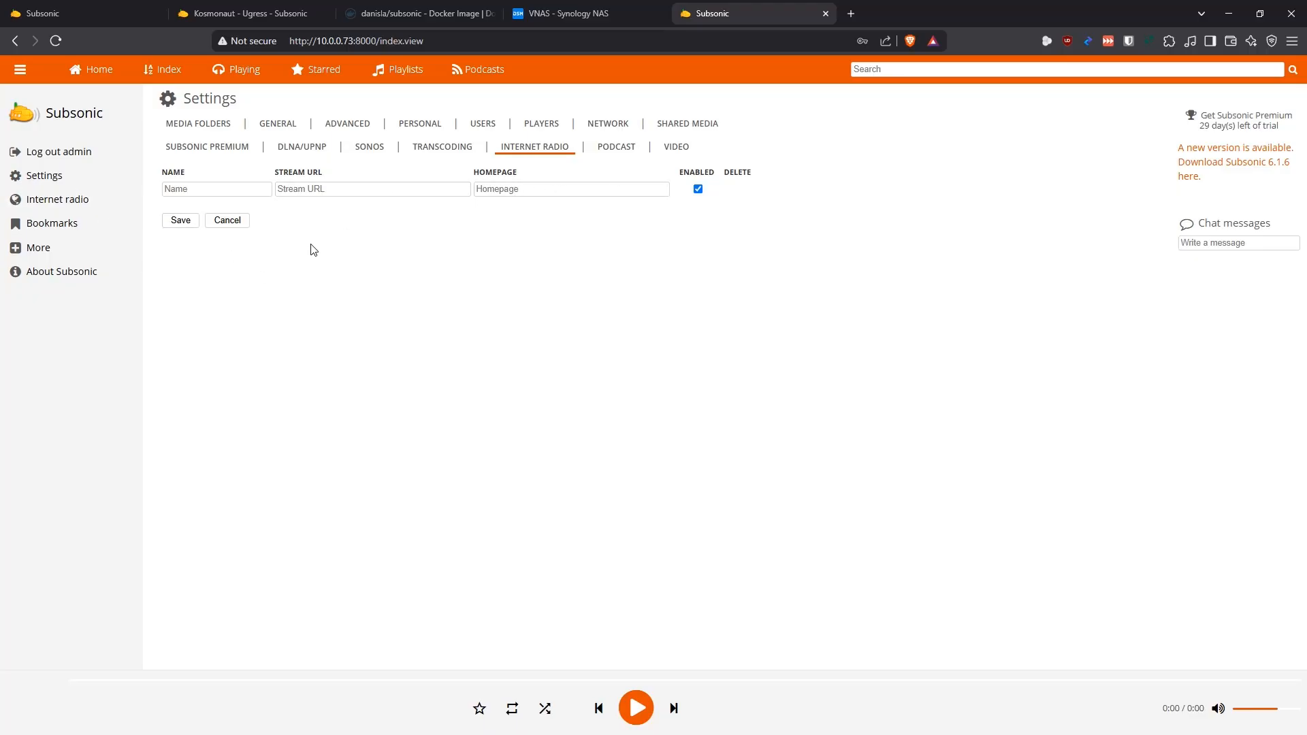
# Replace the save location in the Podcast settings with /podcast
pyautogui.click(616, 149)
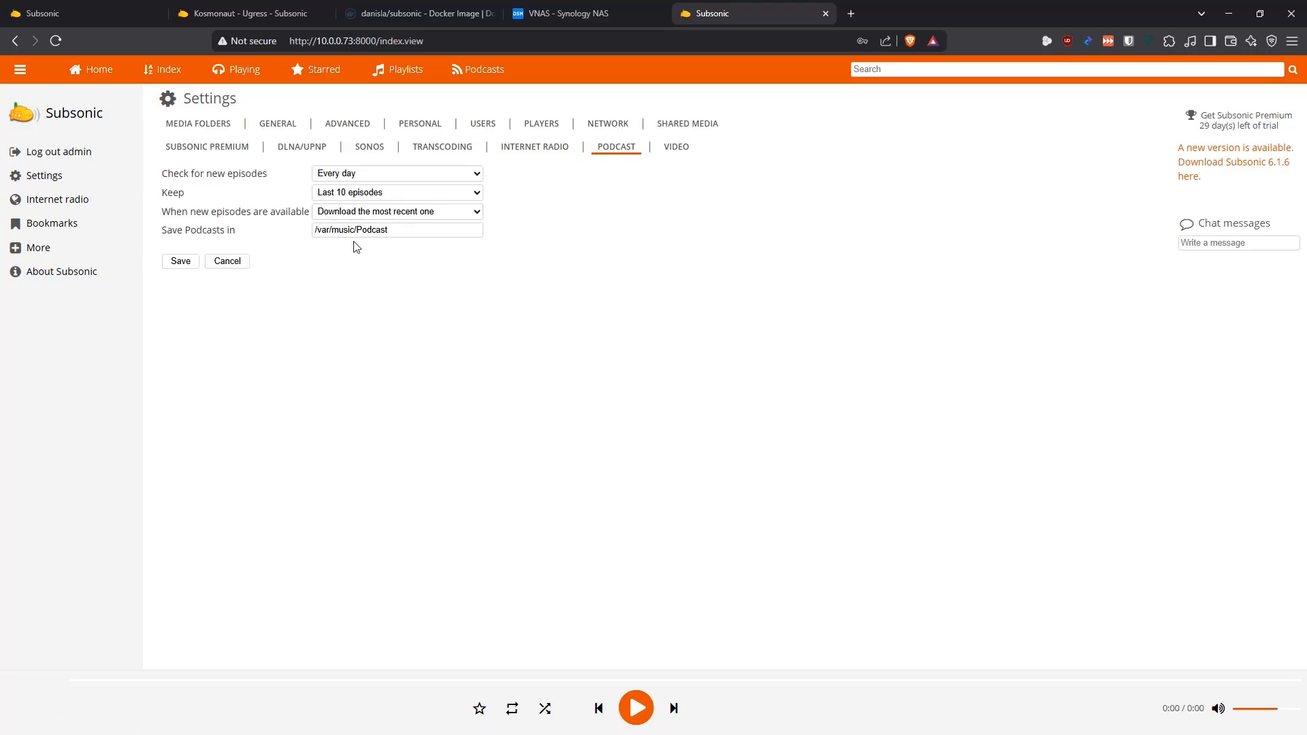
pyautogui.moveTo(354, 230); pyautogui.dragTo(220, 230)
pyautogui.press('BackSpace')
pyautogui.press('Delete')
pyautogui.write('p')
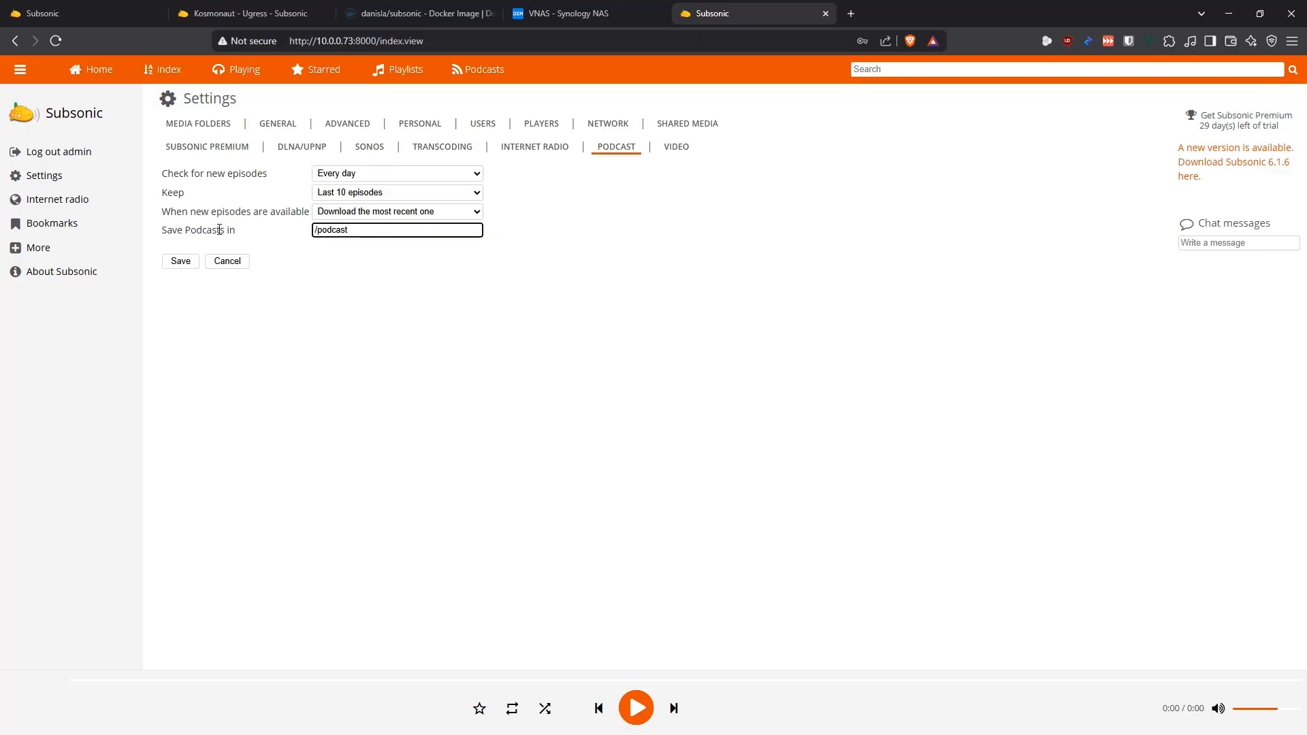
# Check the podcast volume mapping of the Subsonic container in Container Manager, and correct Subsonic's podcast save folder to /podcasts and save it
pyautogui.click(608, 19)
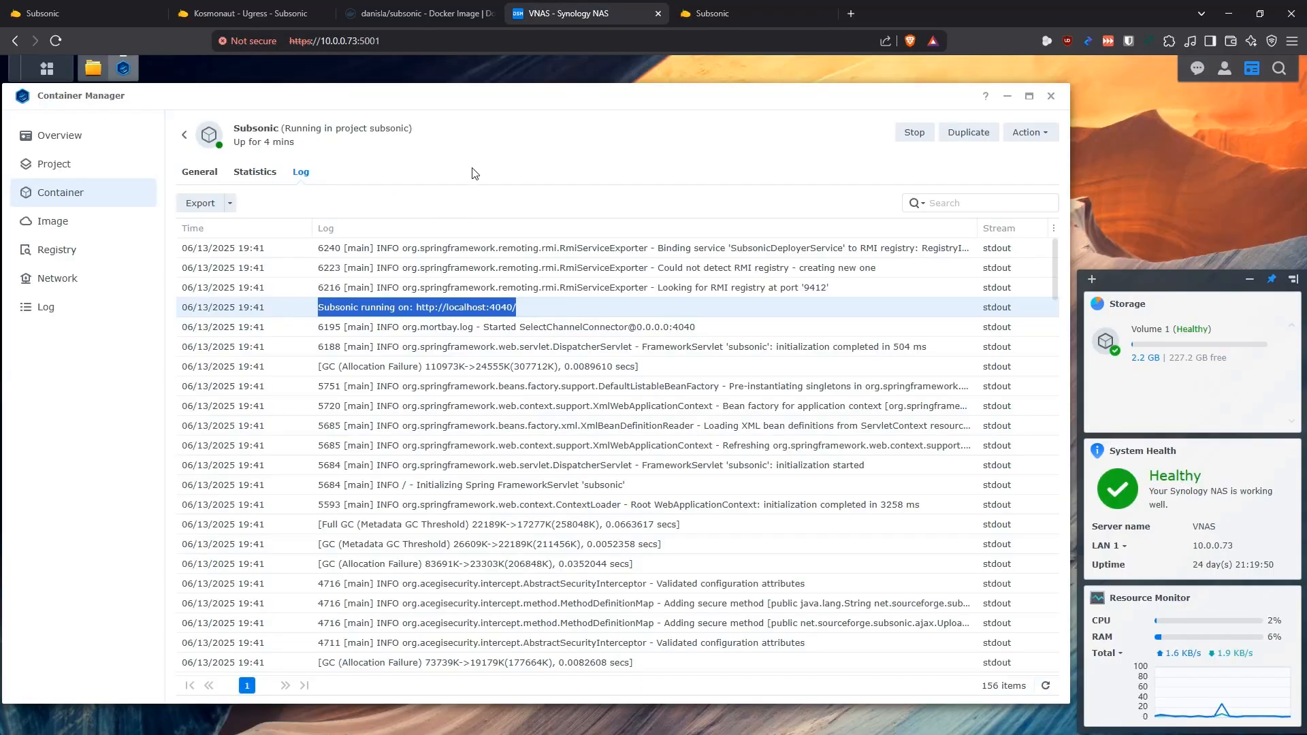
pyautogui.click(200, 173)
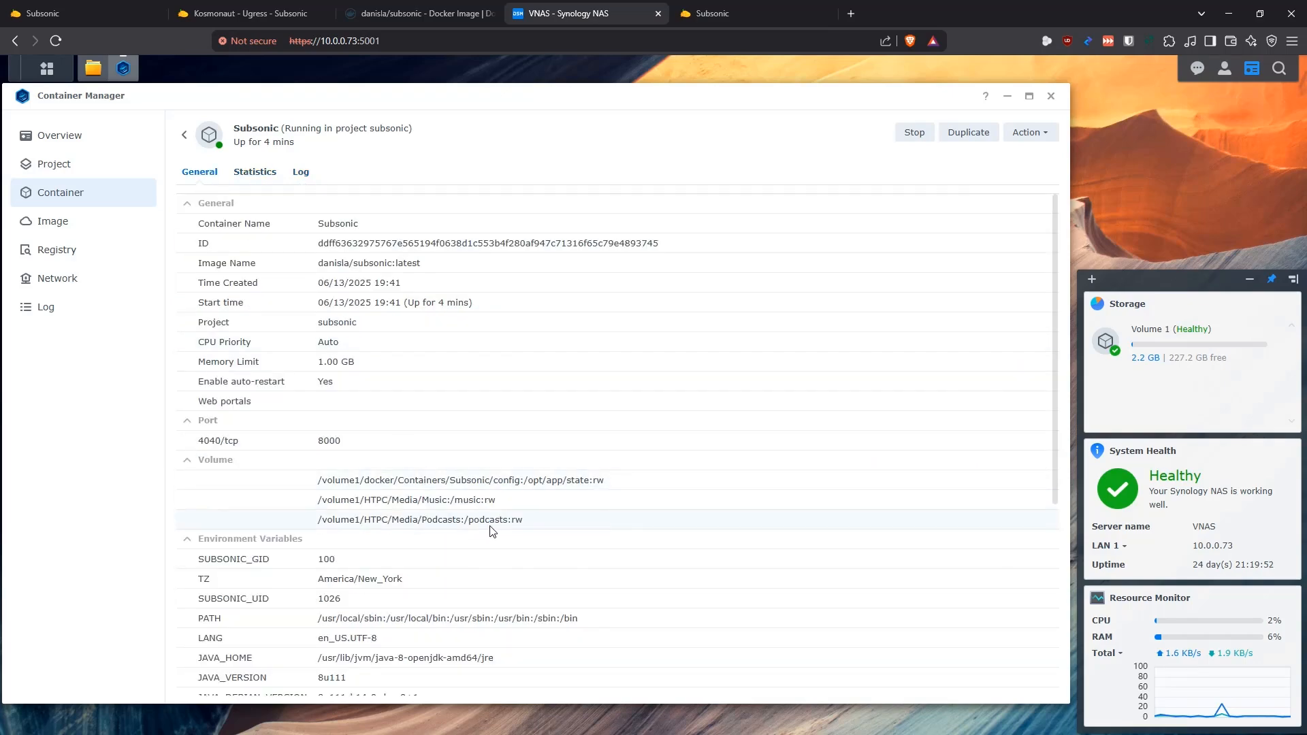
pyautogui.click(735, 13)
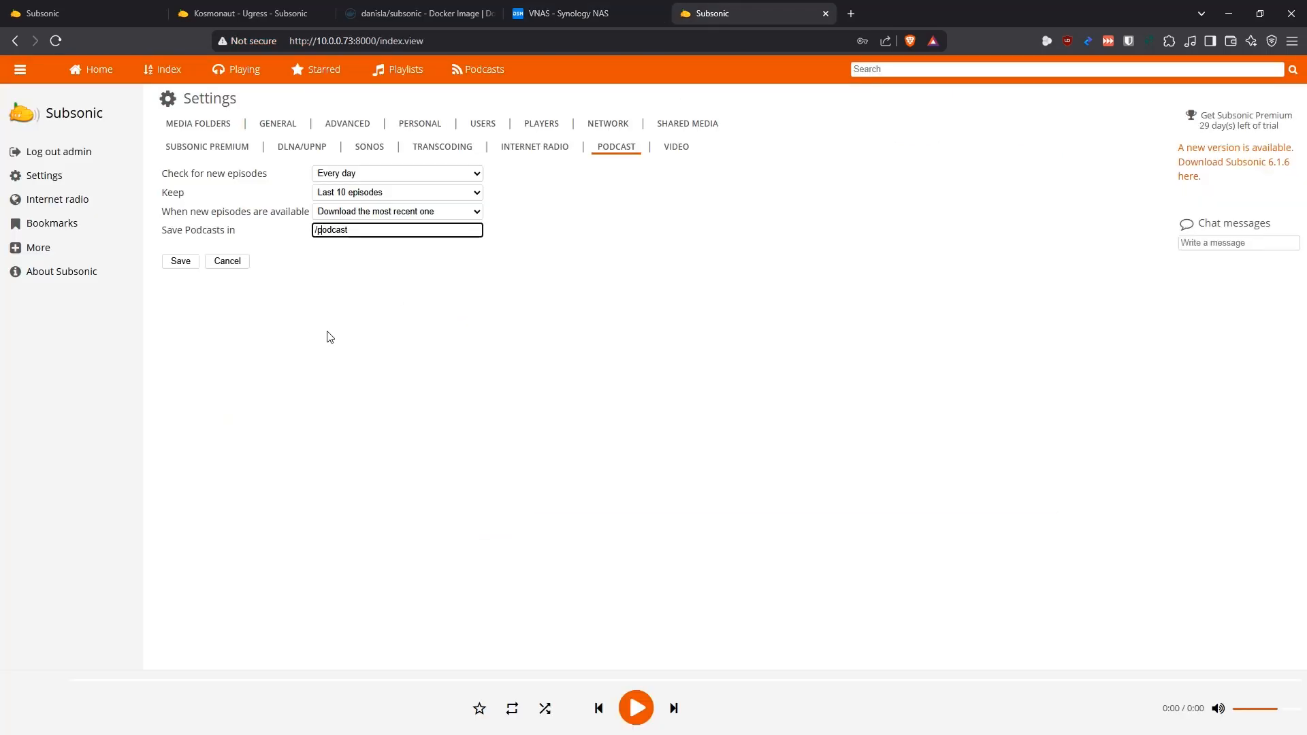
pyautogui.click(367, 229)
pyautogui.write('s')
pyautogui.click(182, 267)
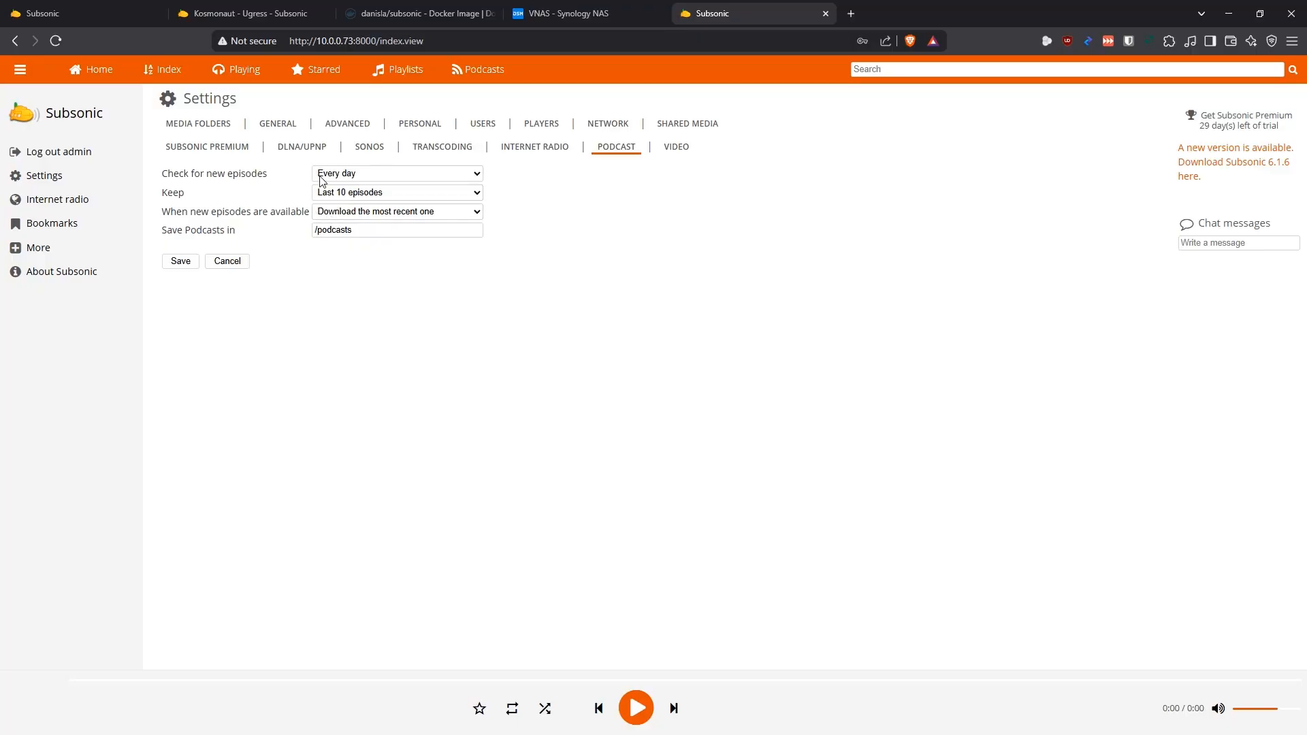
# Review the Video settings and compare them with the volume mappings in the subsonic project's YAML configuration in Container Manager
pyautogui.click(677, 149)
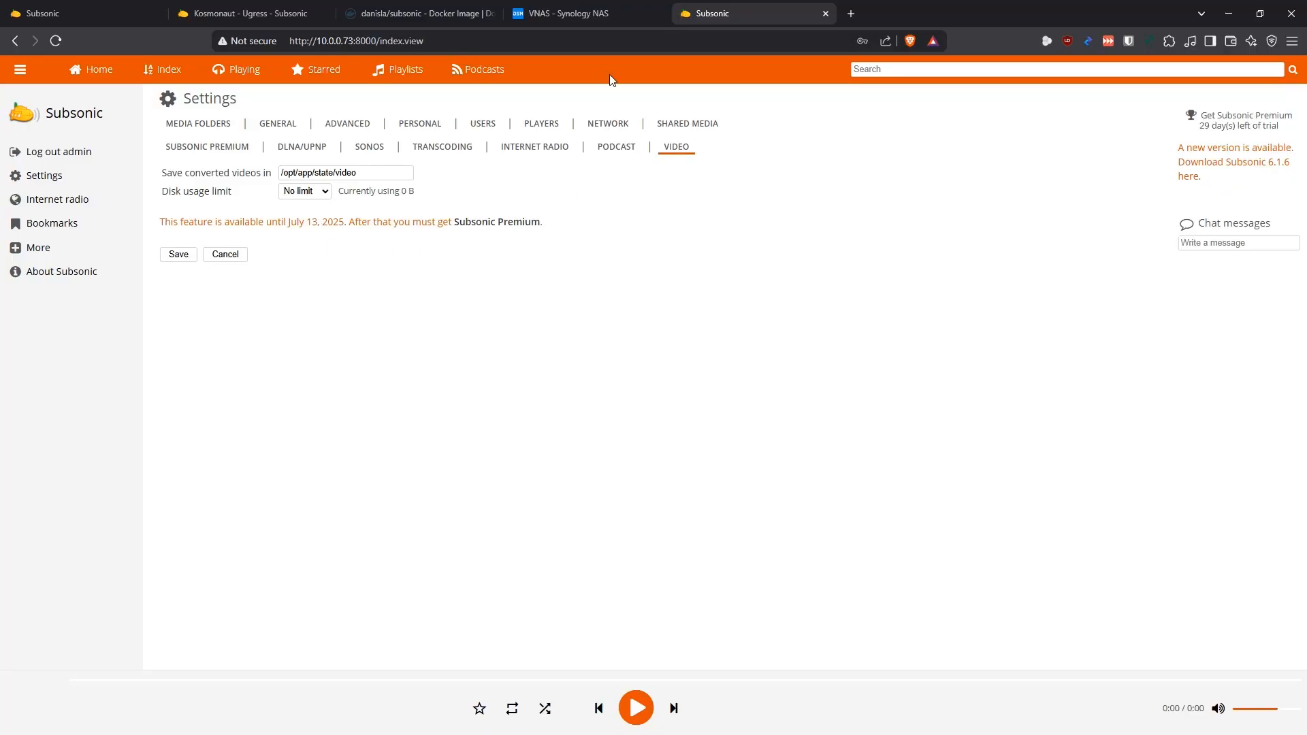
pyautogui.click(593, 19)
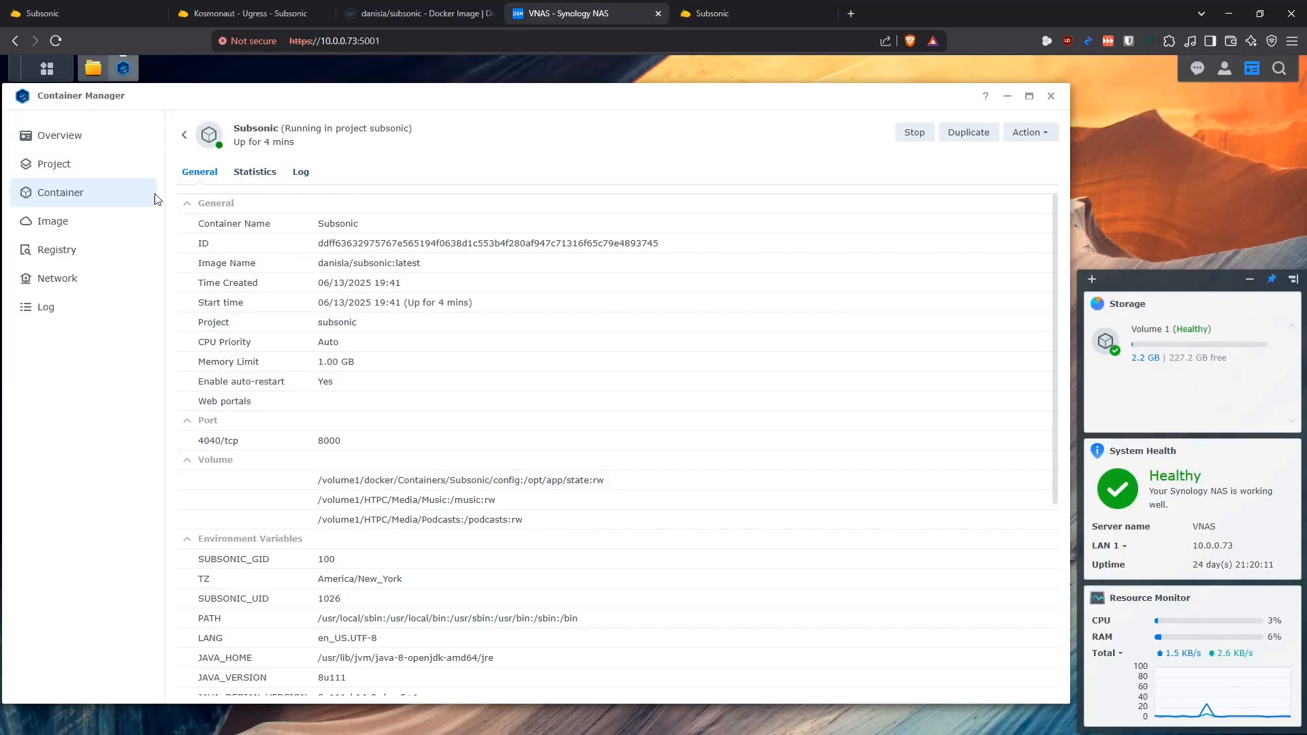
pyautogui.click(183, 136)
pyautogui.click(356, 175)
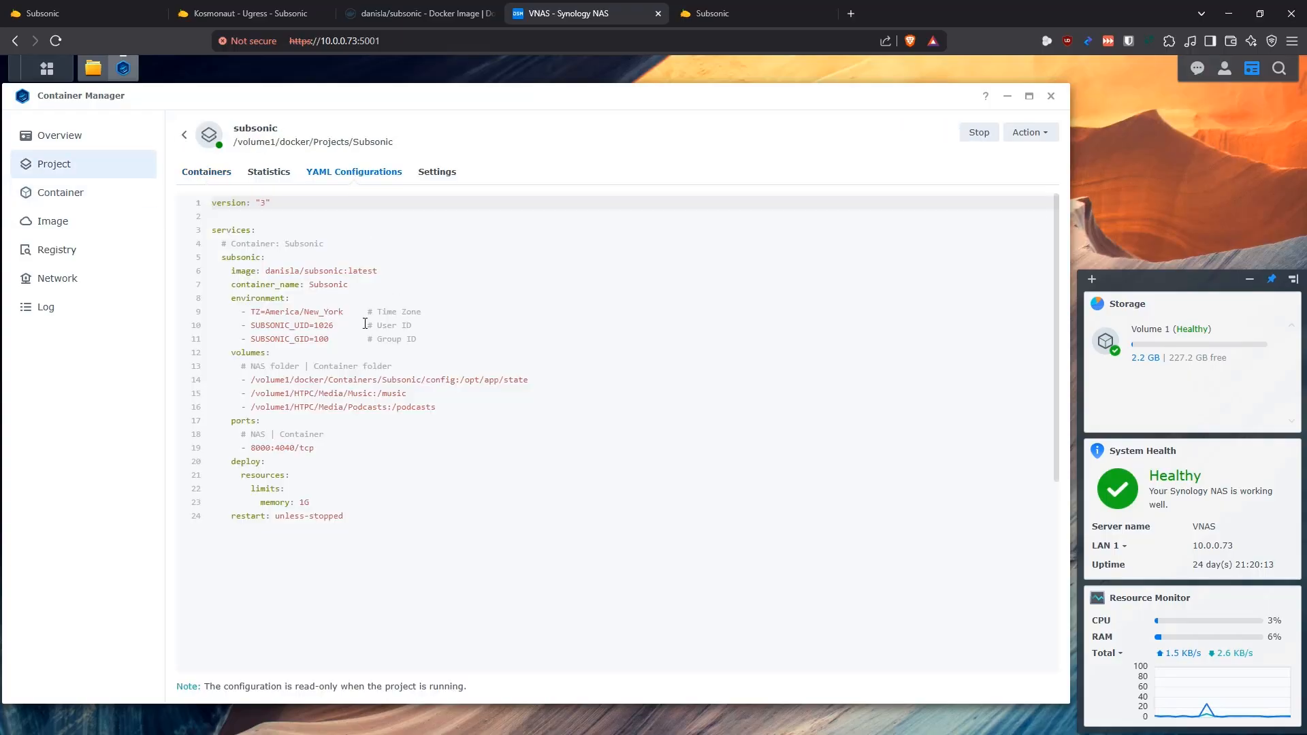
pyautogui.moveTo(437, 408); pyautogui.dragTo(260, 409)
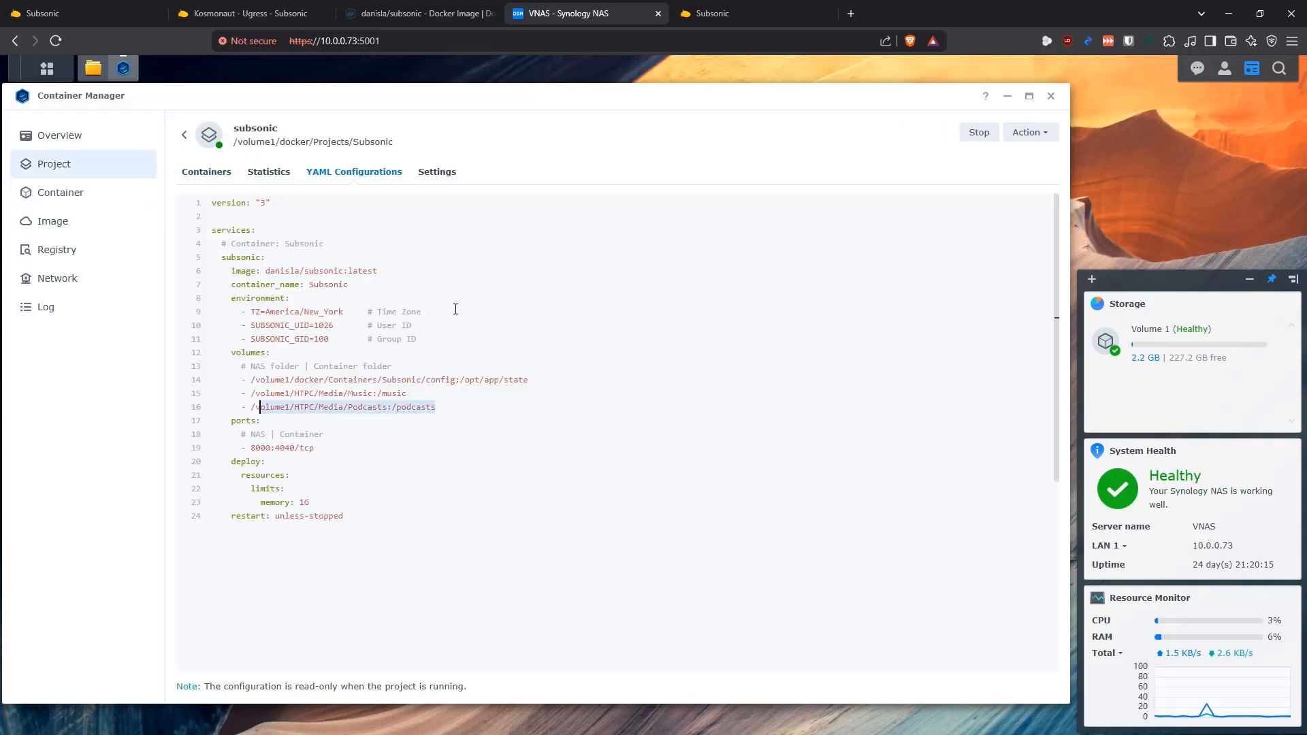
pyautogui.click(730, 10)
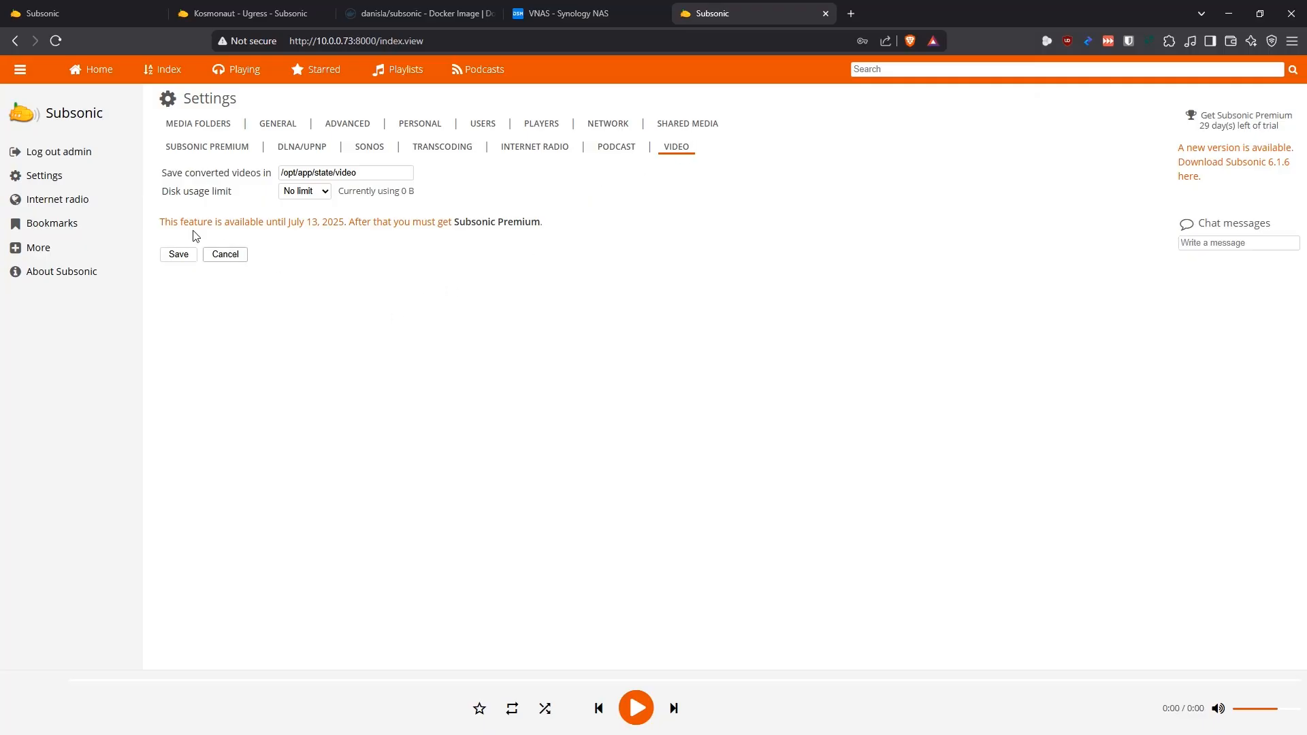
# Open the Getting started page, and browse the albums and playlists on the Subsonic Demo site for comparison
pyautogui.click(80, 70)
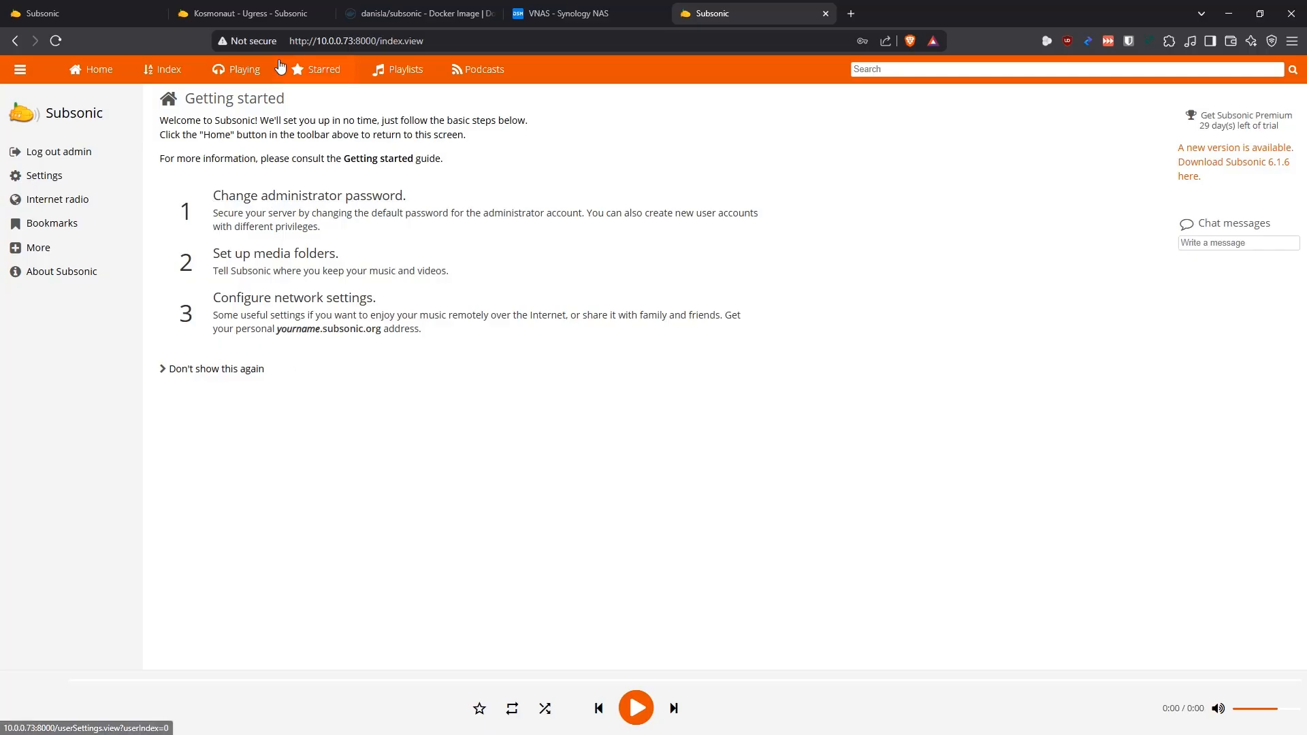
pyautogui.click(264, 15)
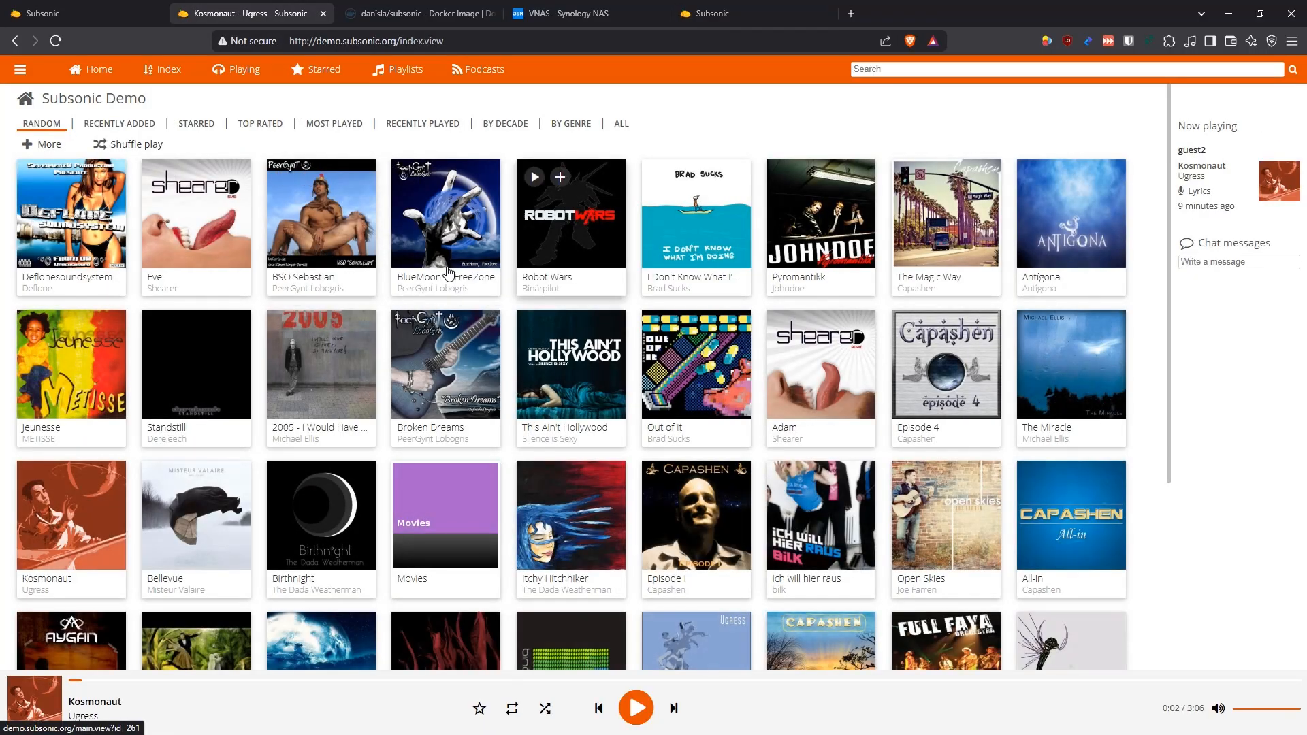
pyautogui.scroll(-4, 450, 303)
pyautogui.scroll(4, 450, 303)
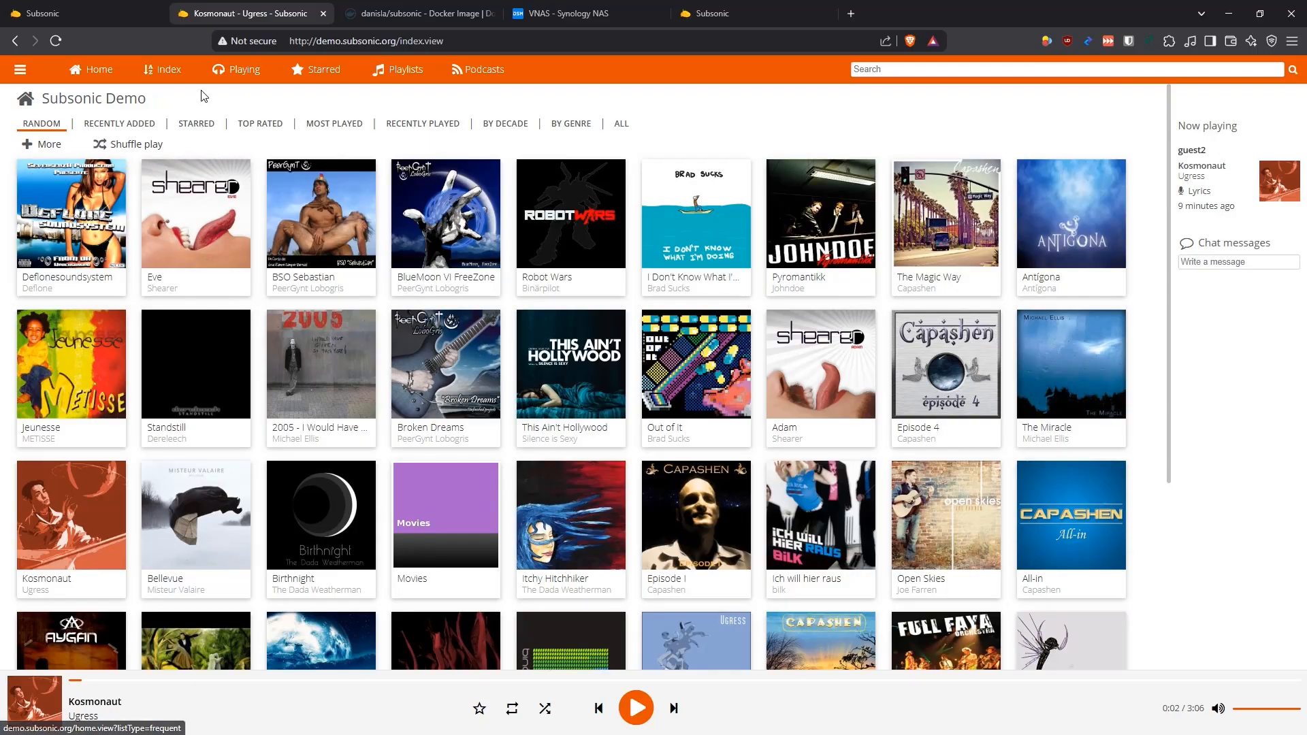
pyautogui.click(392, 74)
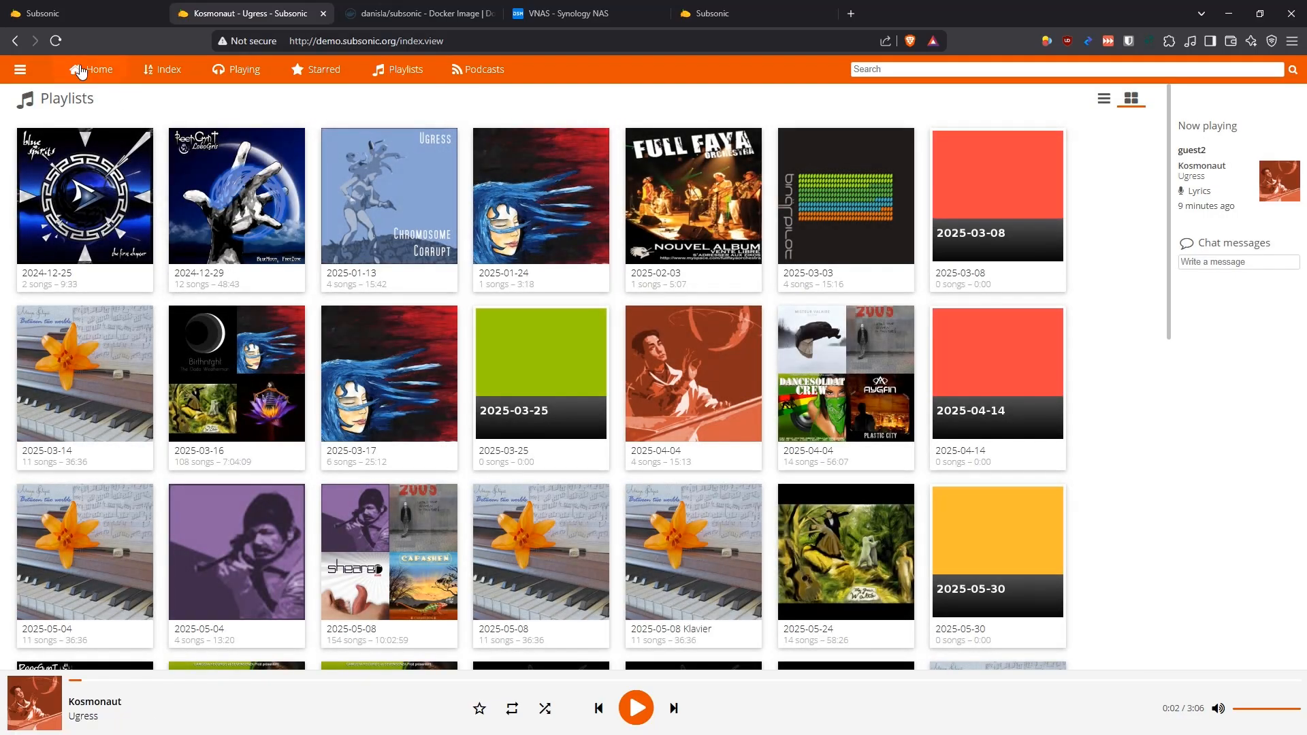
# Examine the playlist creation and import options and the podcast subscription field on the NAS's own Subsonic server
pyautogui.click(728, 15)
pyautogui.click(401, 73)
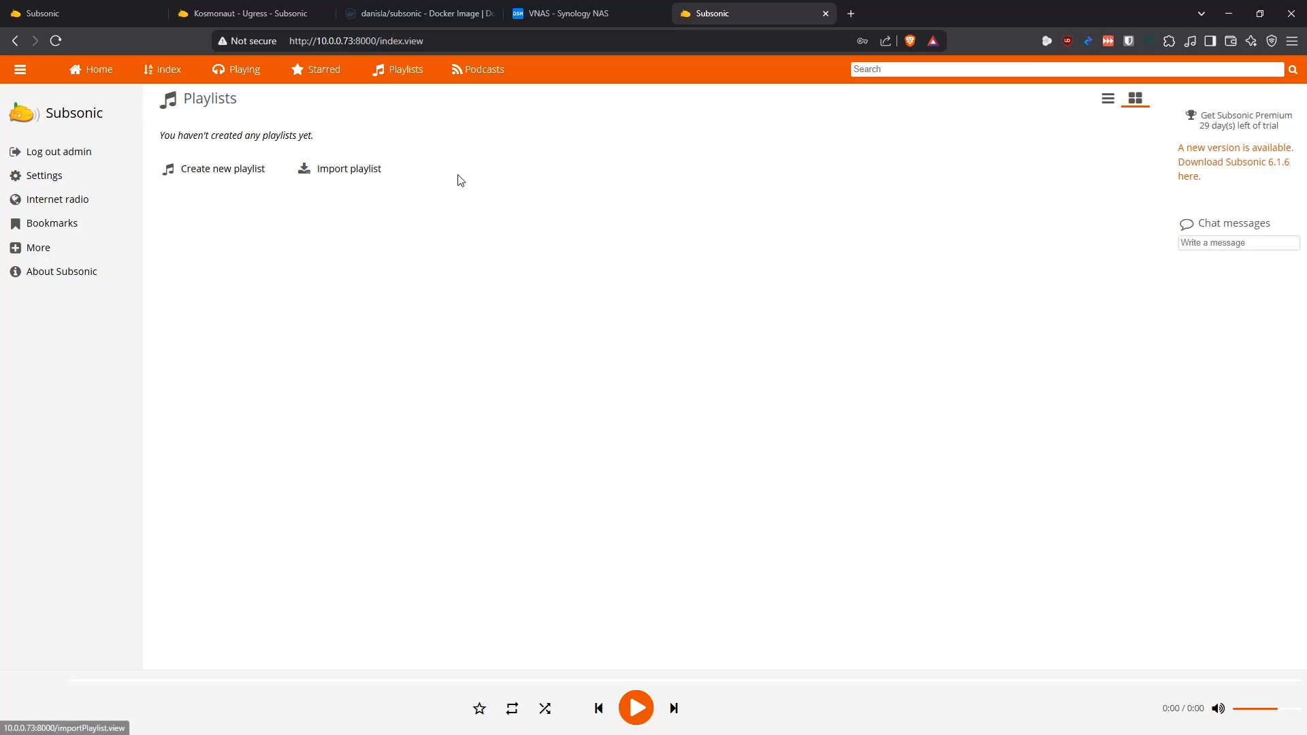
pyautogui.click(484, 74)
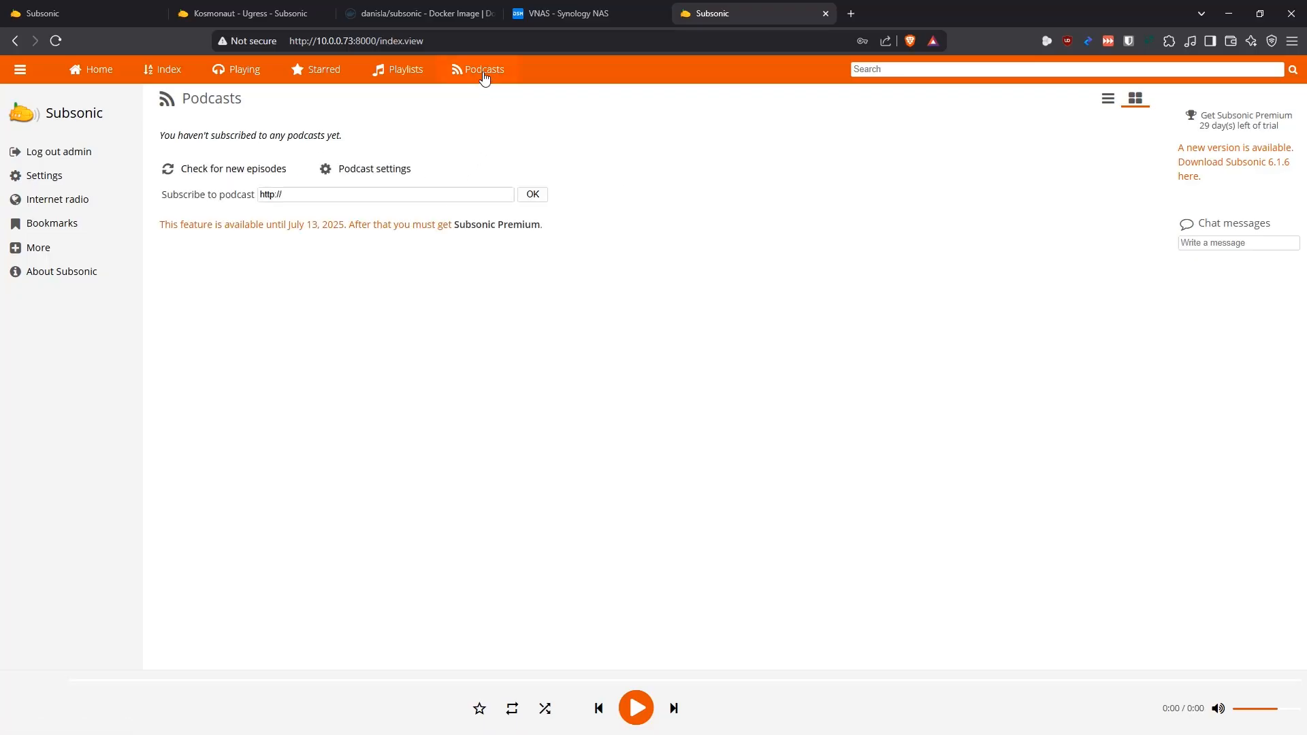
pyautogui.click(312, 194)
pyautogui.click(385, 270)
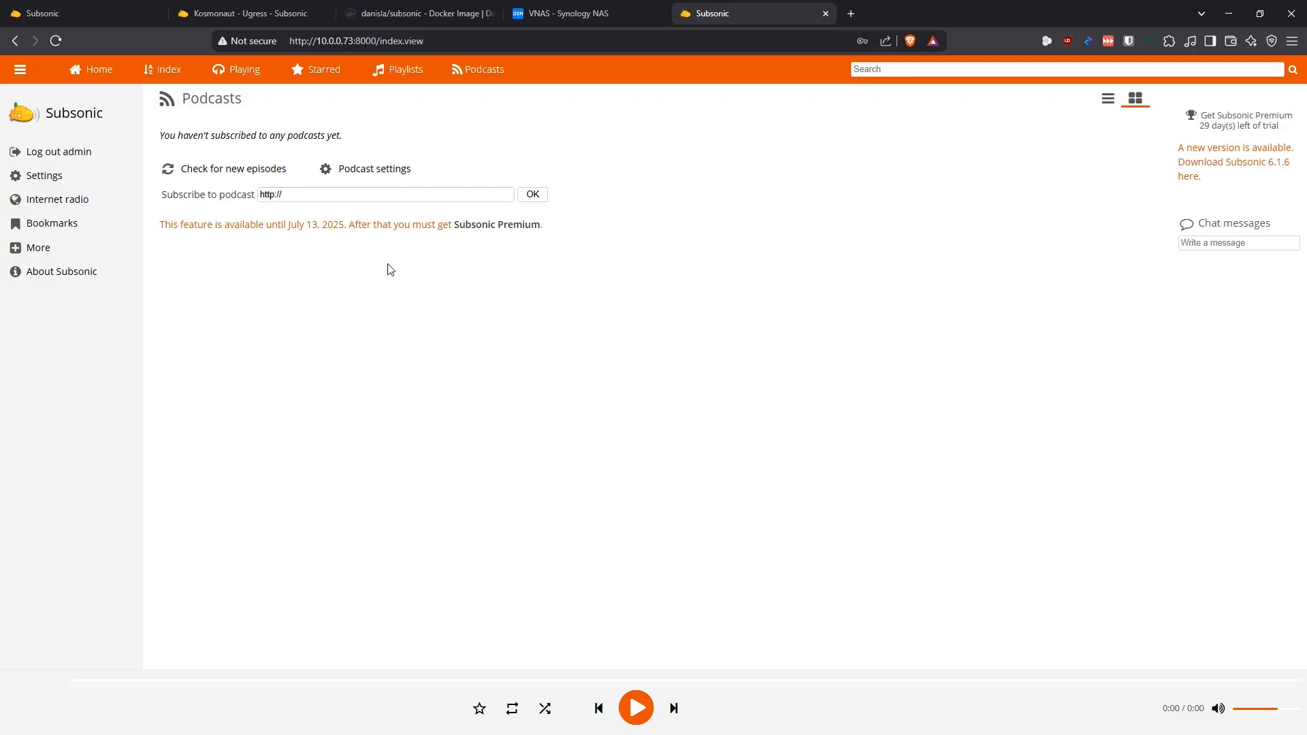
# Browse the Subsonic Demo site's podcasts, view the episodes of the Discovery podcast and return to the album overview
pyautogui.click(250, 12)
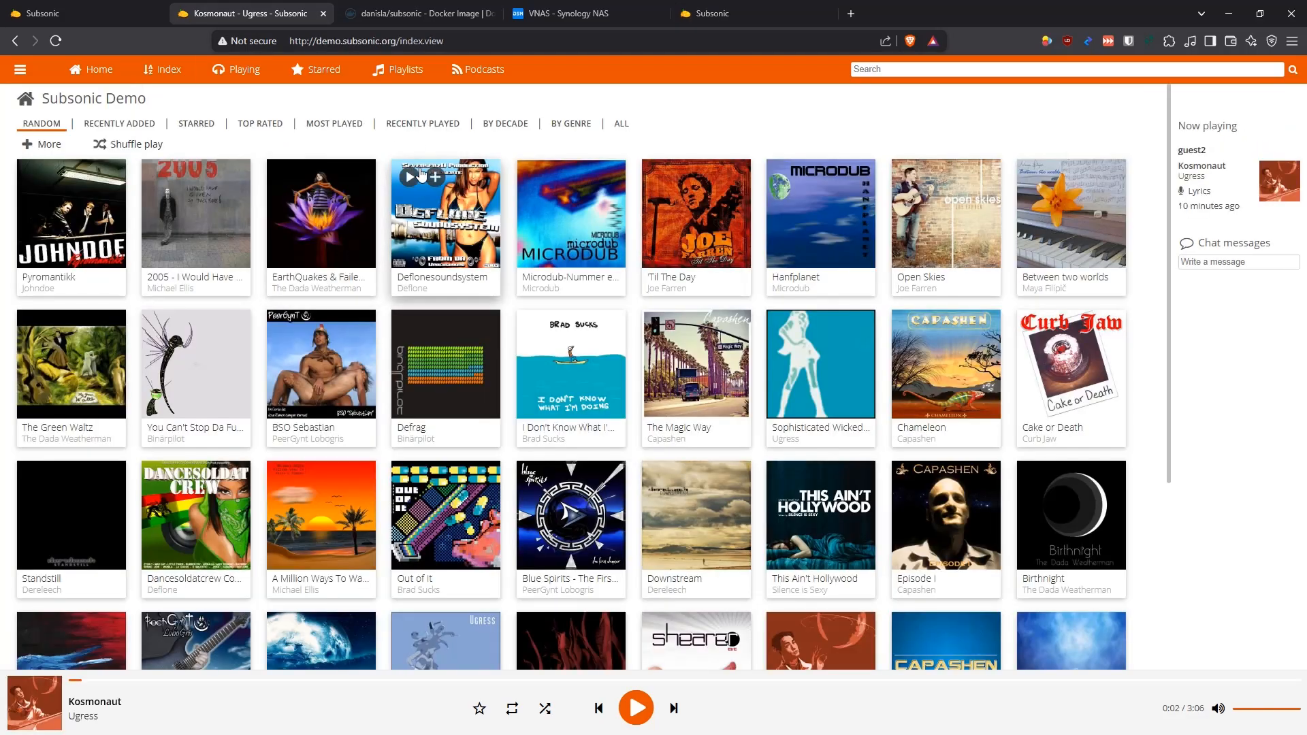
pyautogui.click(480, 70)
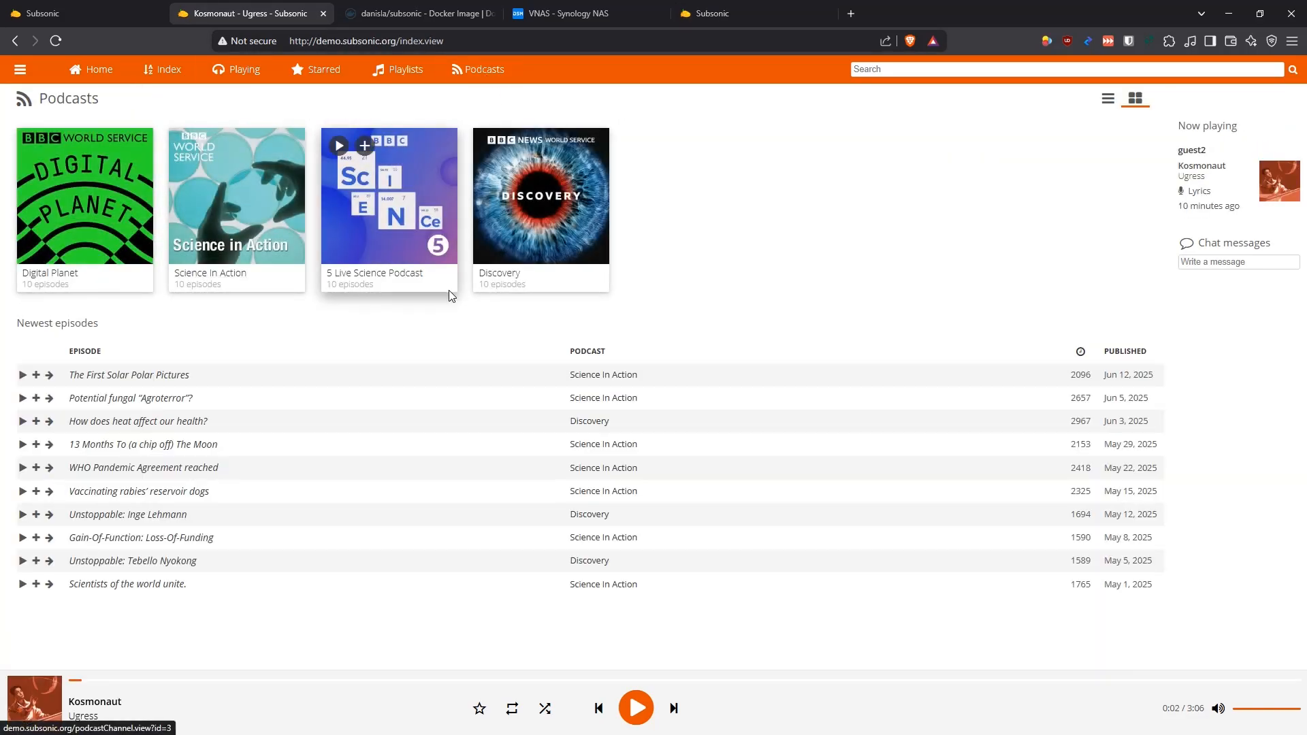
pyautogui.click(537, 211)
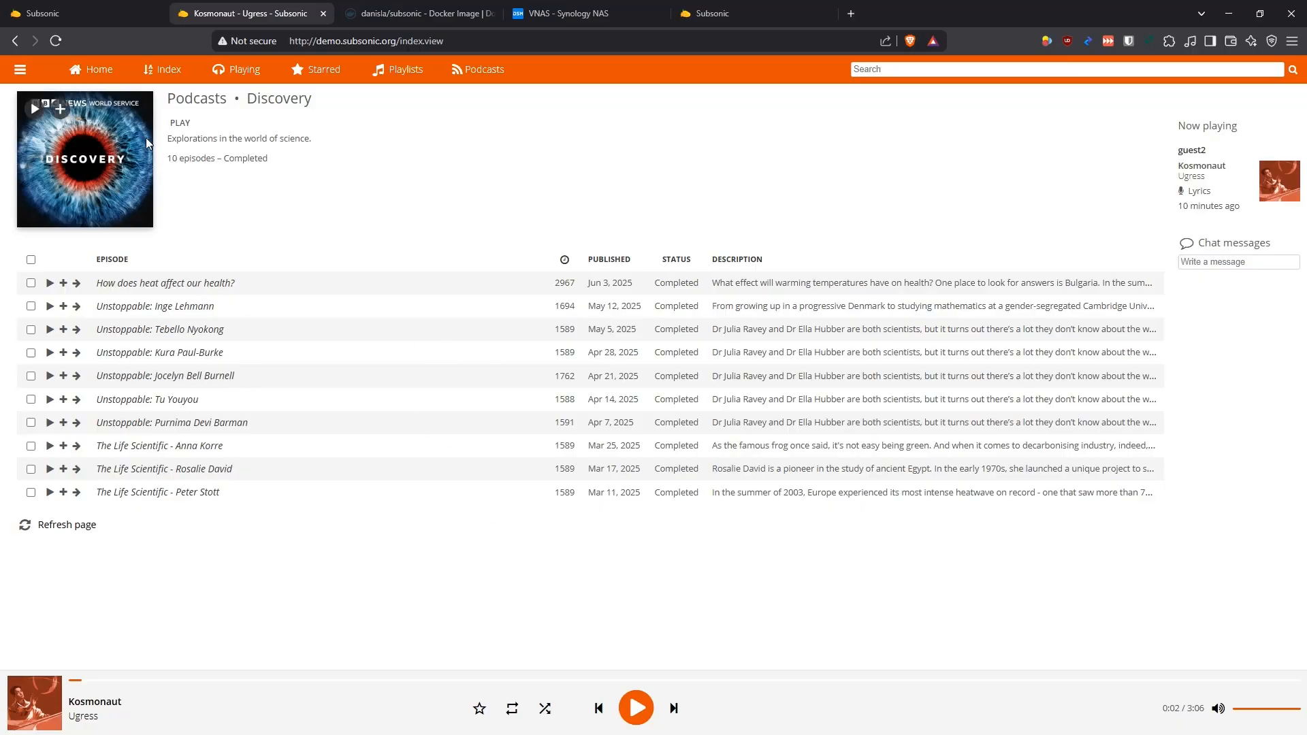
pyautogui.click(93, 69)
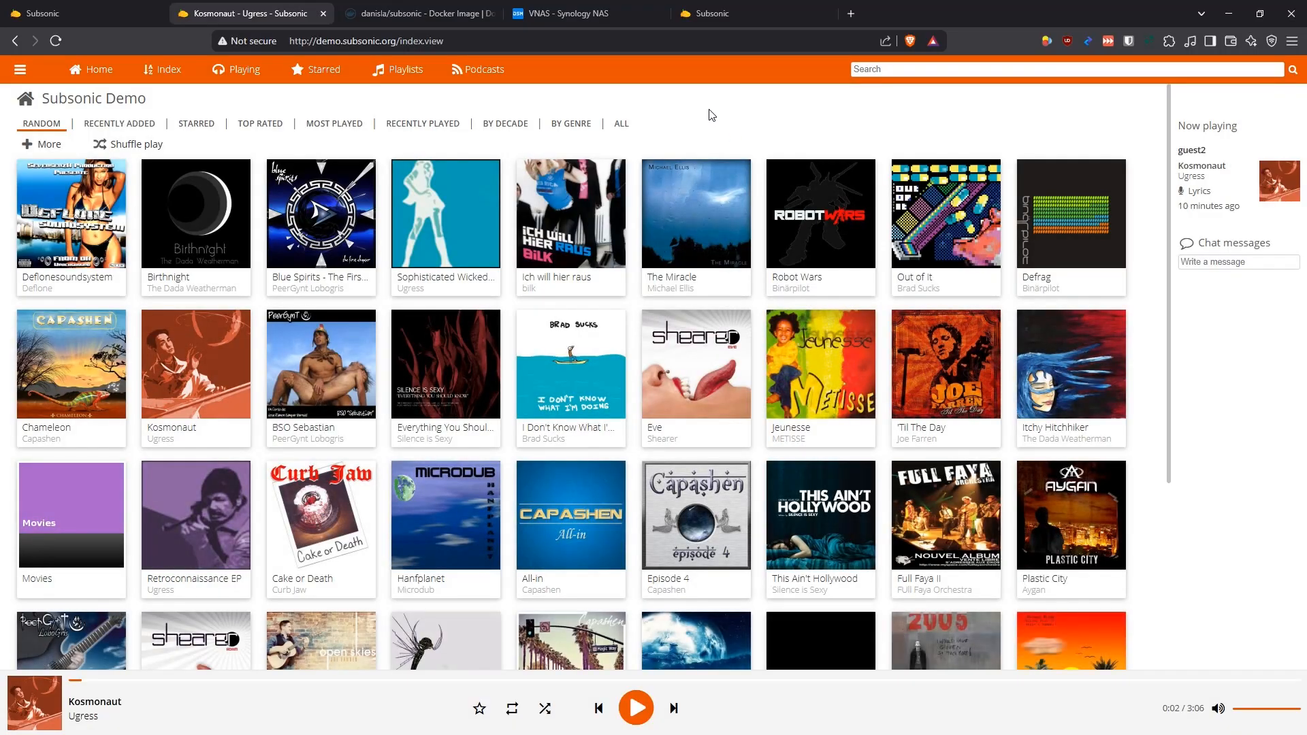
# Return to the NAS's own Subsonic server and highlight its local web address
pyautogui.click(725, 17)
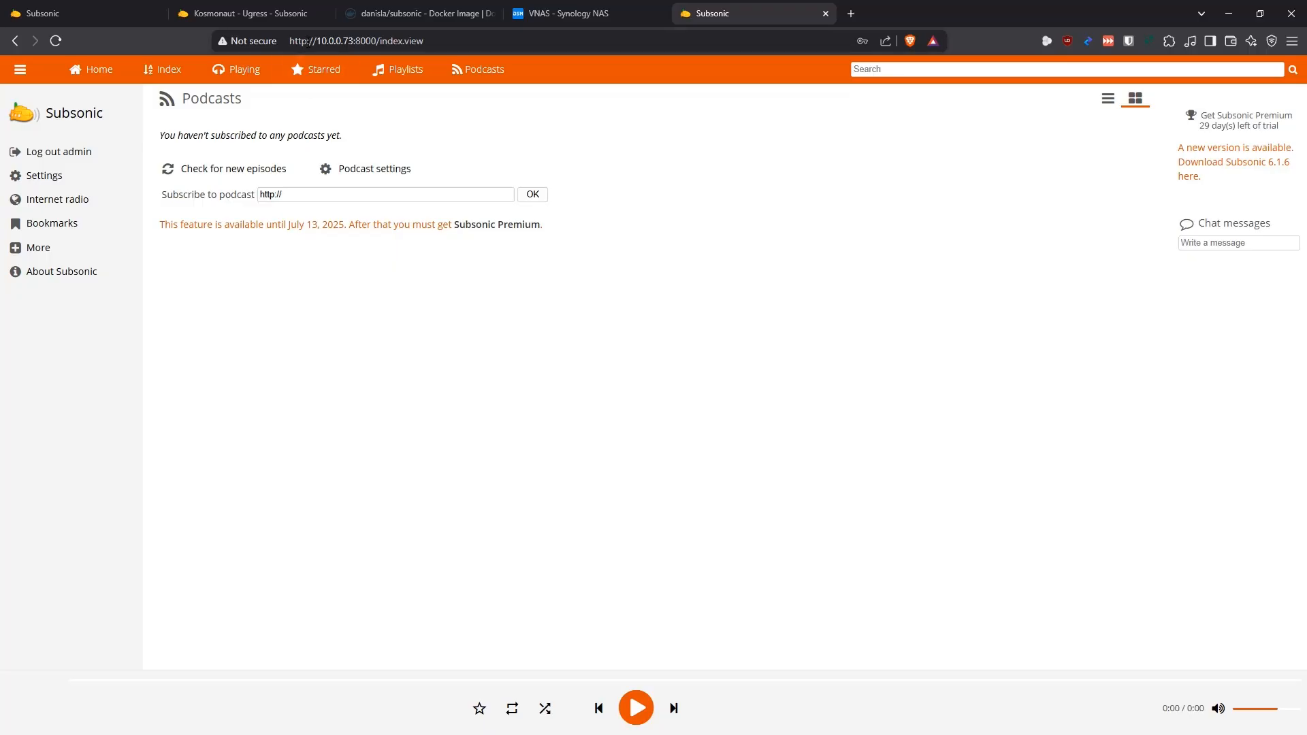
pyautogui.click(309, 44)
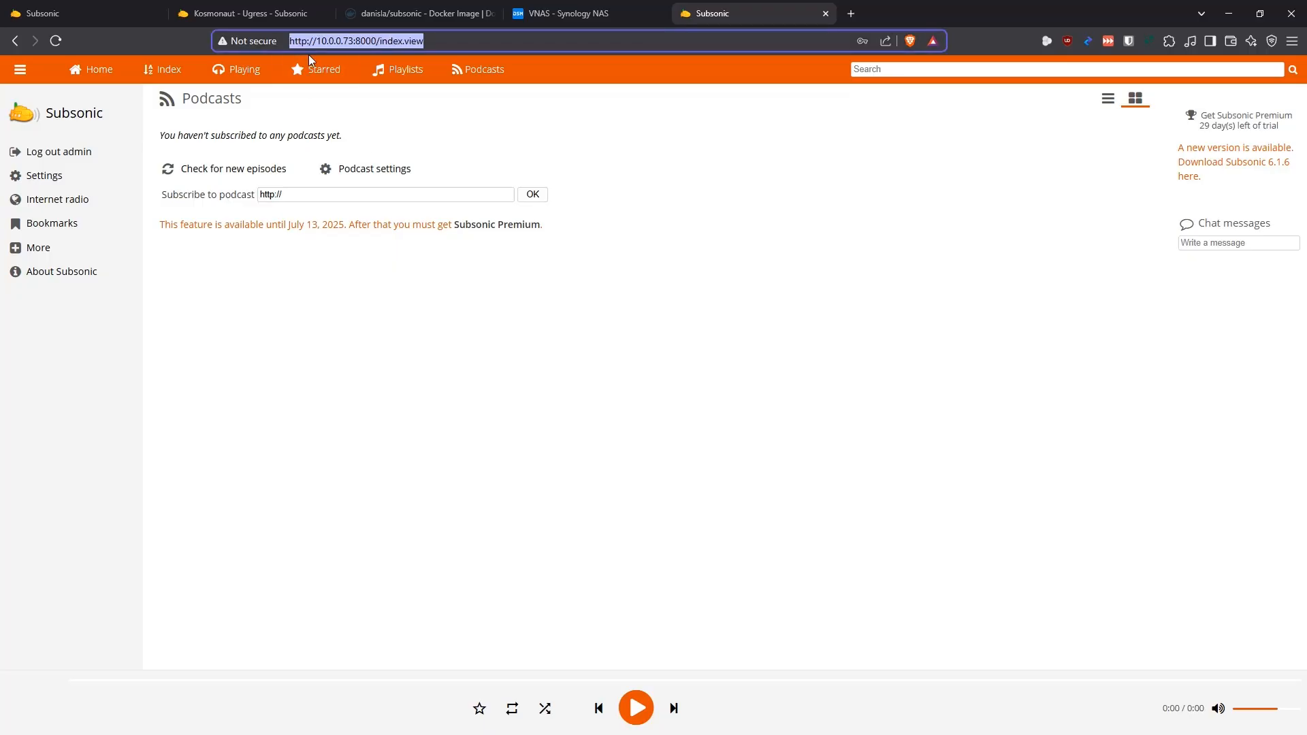
pyautogui.click(623, 383)
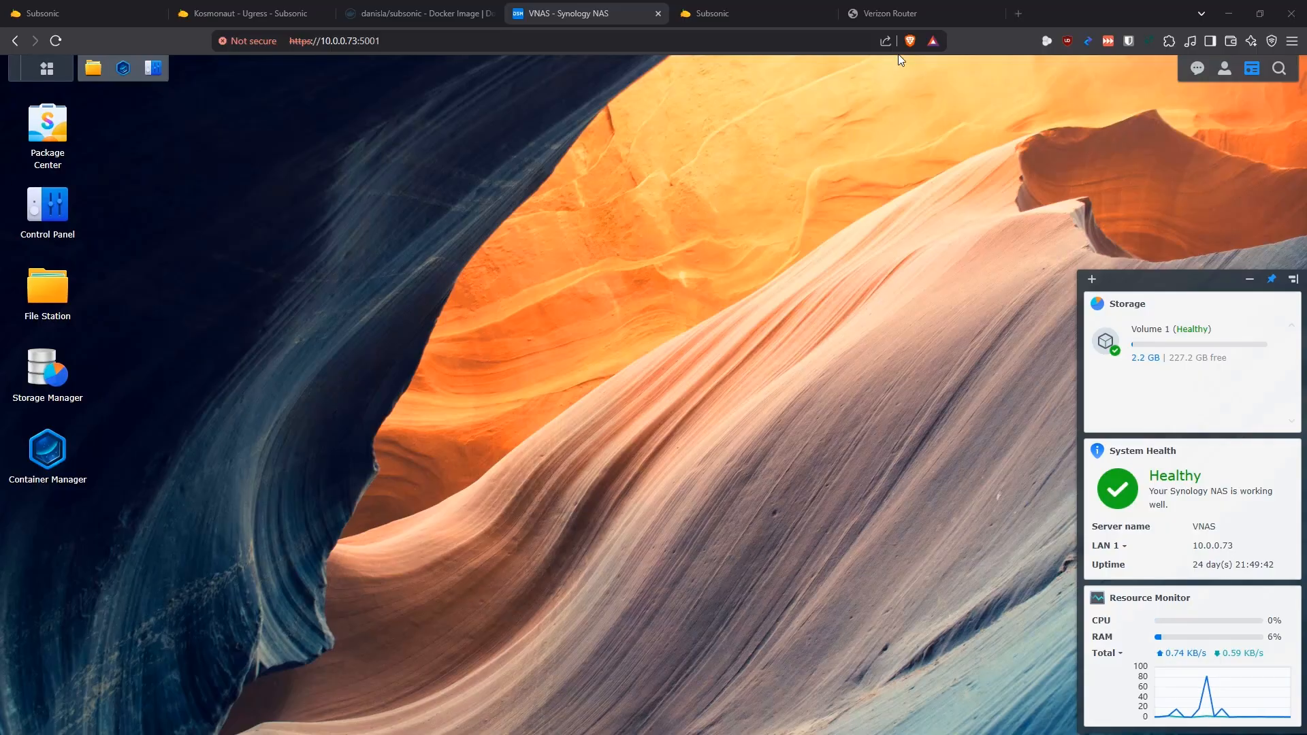
# Switch to the Verizon router's port forwarding page and highlight the IP address and forwarded ports of the existing VNAS rule
pyautogui.click(916, 15)
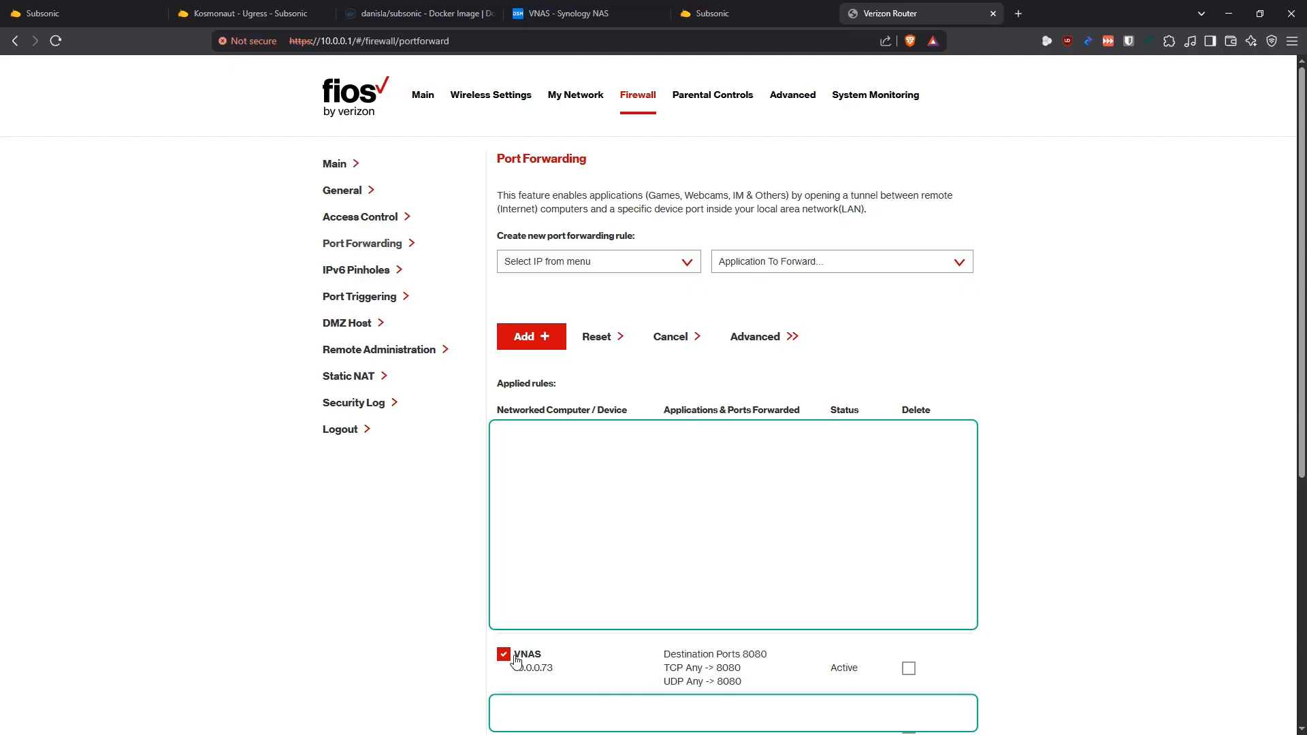
pyautogui.moveTo(554, 669); pyautogui.dragTo(513, 669)
pyautogui.moveTo(747, 683); pyautogui.dragTo(661, 650)
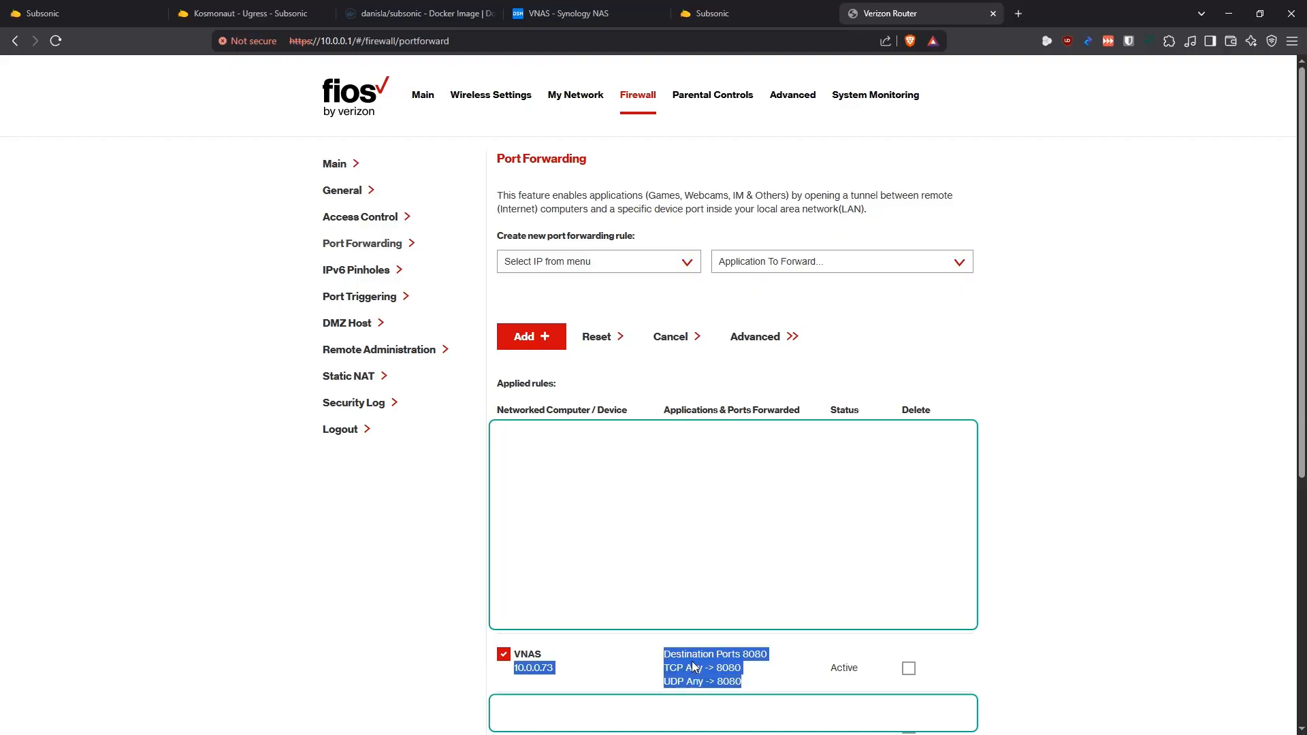
pyautogui.click(1029, 648)
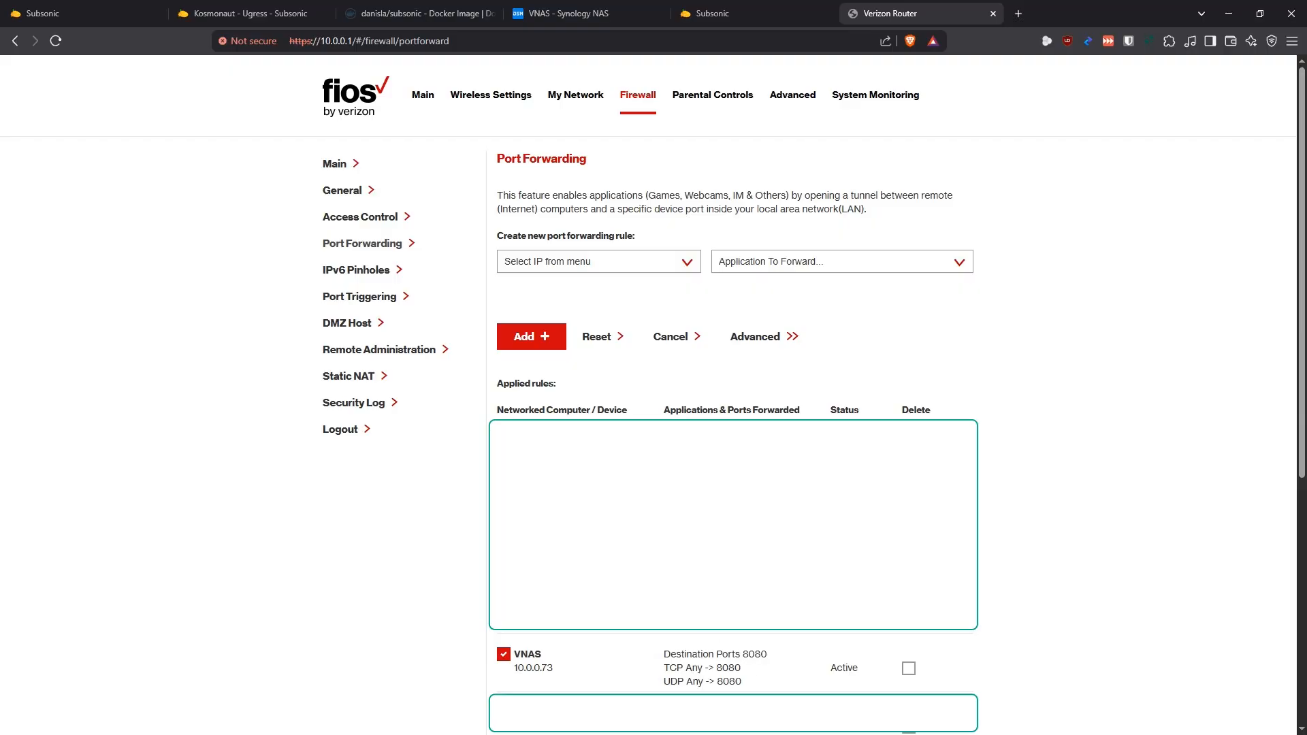
# Set the new port forwarding rule to Custom Ports with both TCP and UDP on port 8080
pyautogui.click(753, 267)
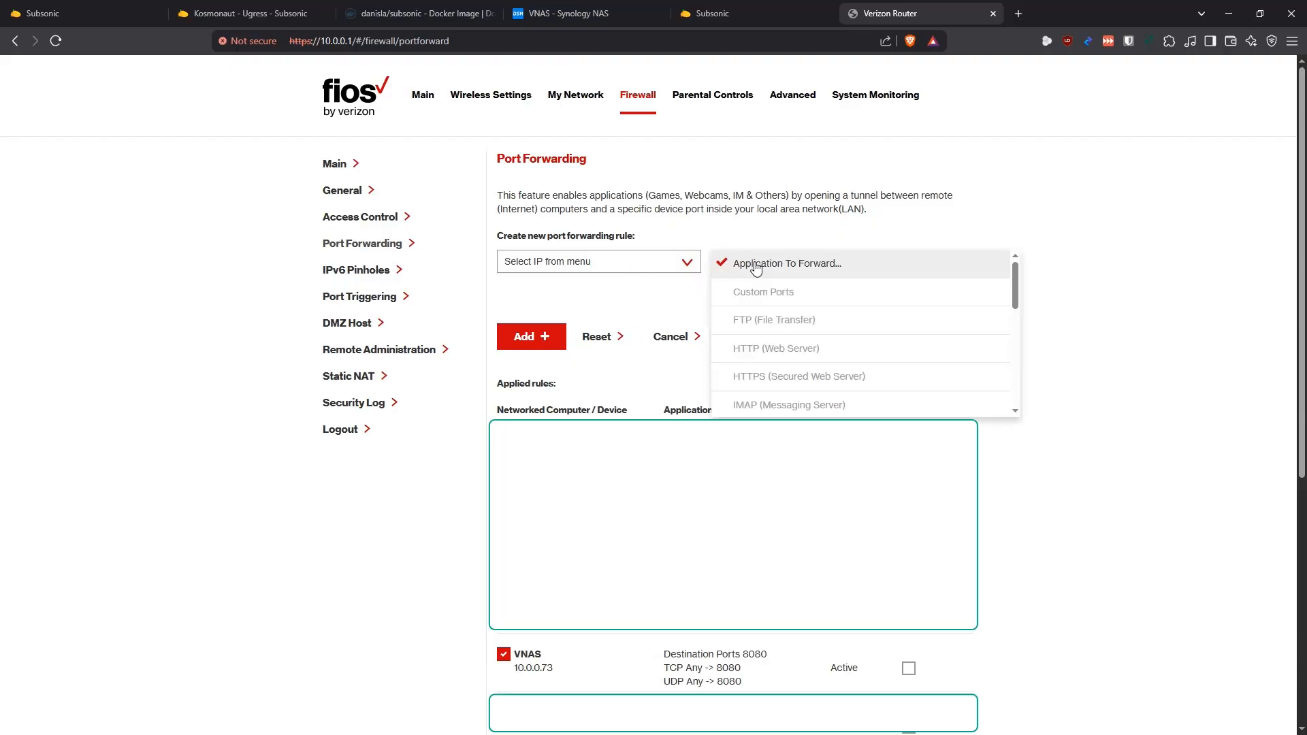
pyautogui.click(761, 292)
pyautogui.click(764, 298)
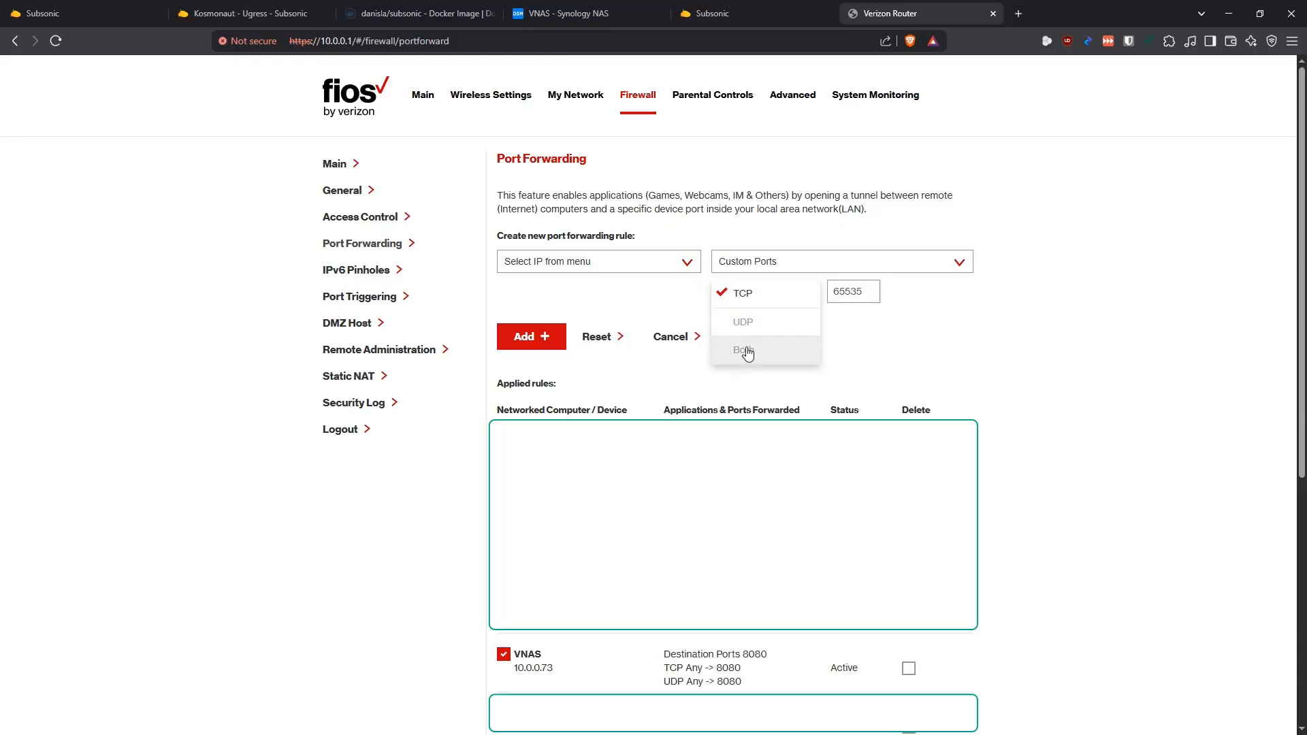
pyautogui.click(746, 350)
pyautogui.press('Tab')
pyautogui.write('808')
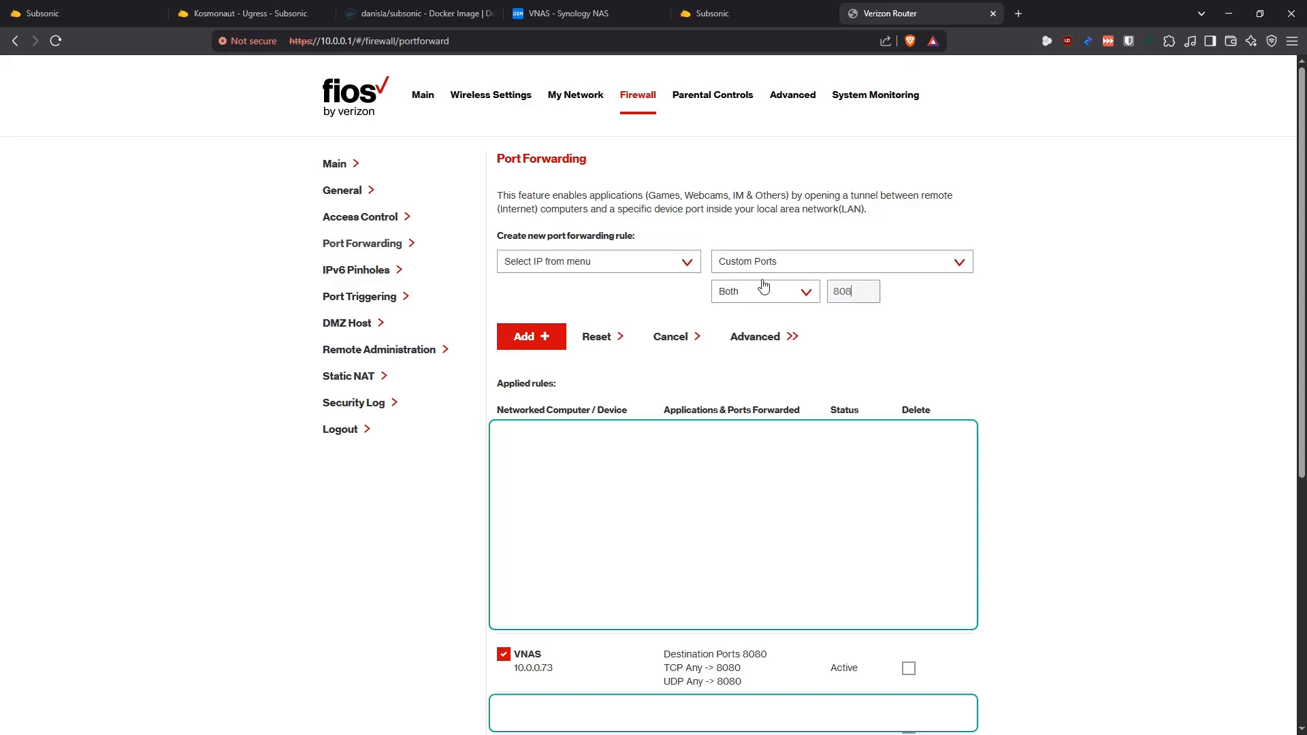
# Choose 10.0.0.73 - VNAS as the target device of the new port forwarding rule
pyautogui.click(621, 268)
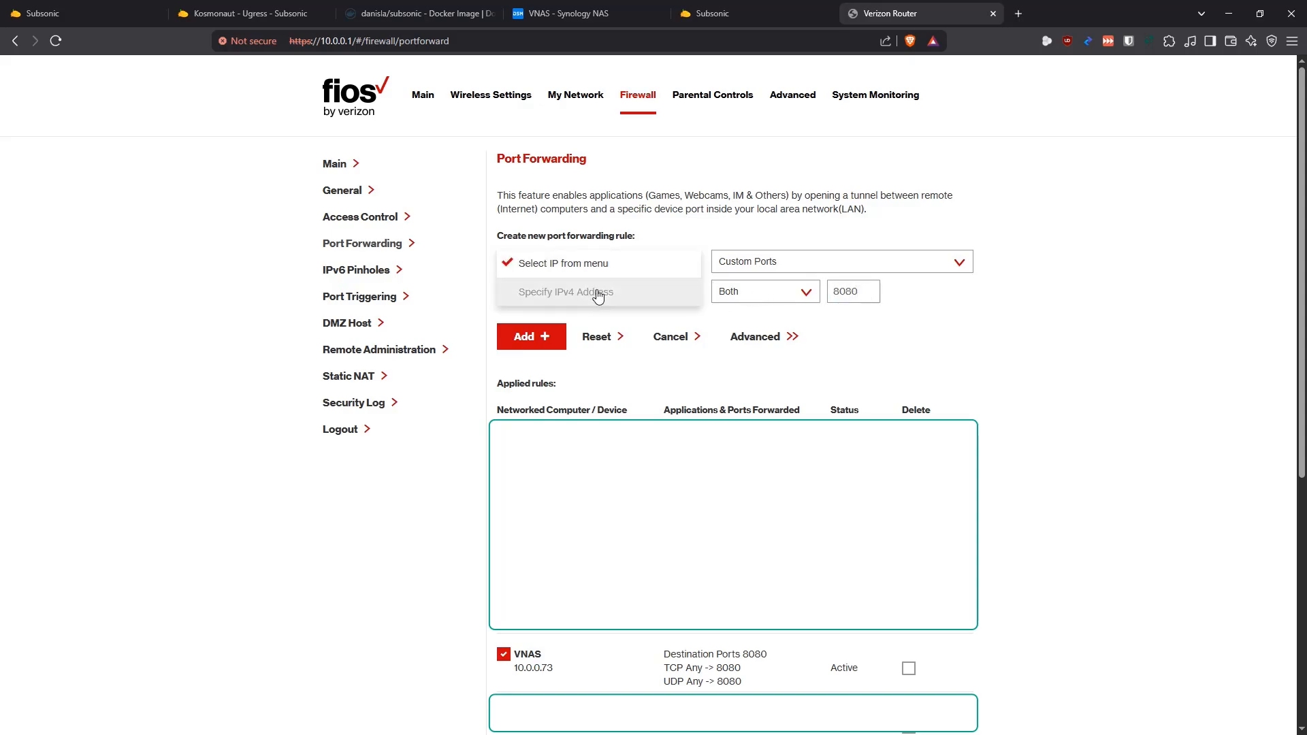
pyautogui.click(642, 272)
pyautogui.click(606, 297)
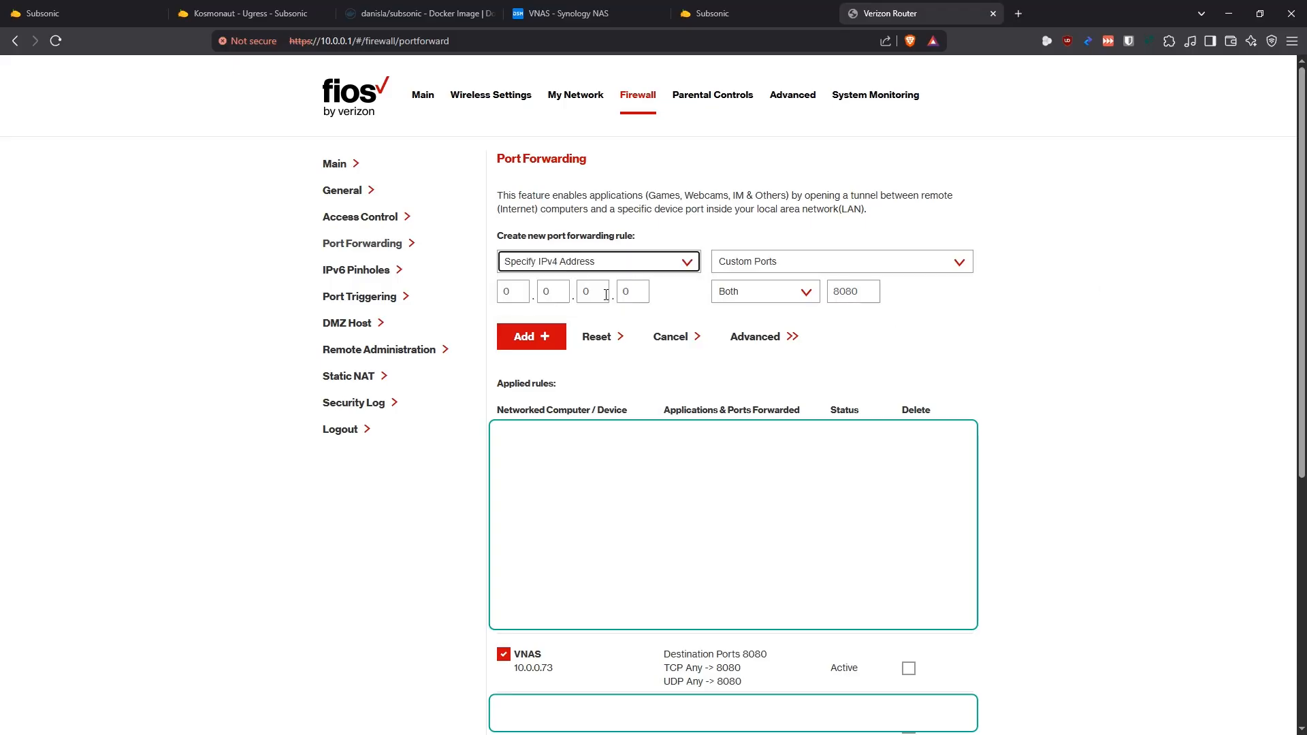
pyautogui.click(647, 272)
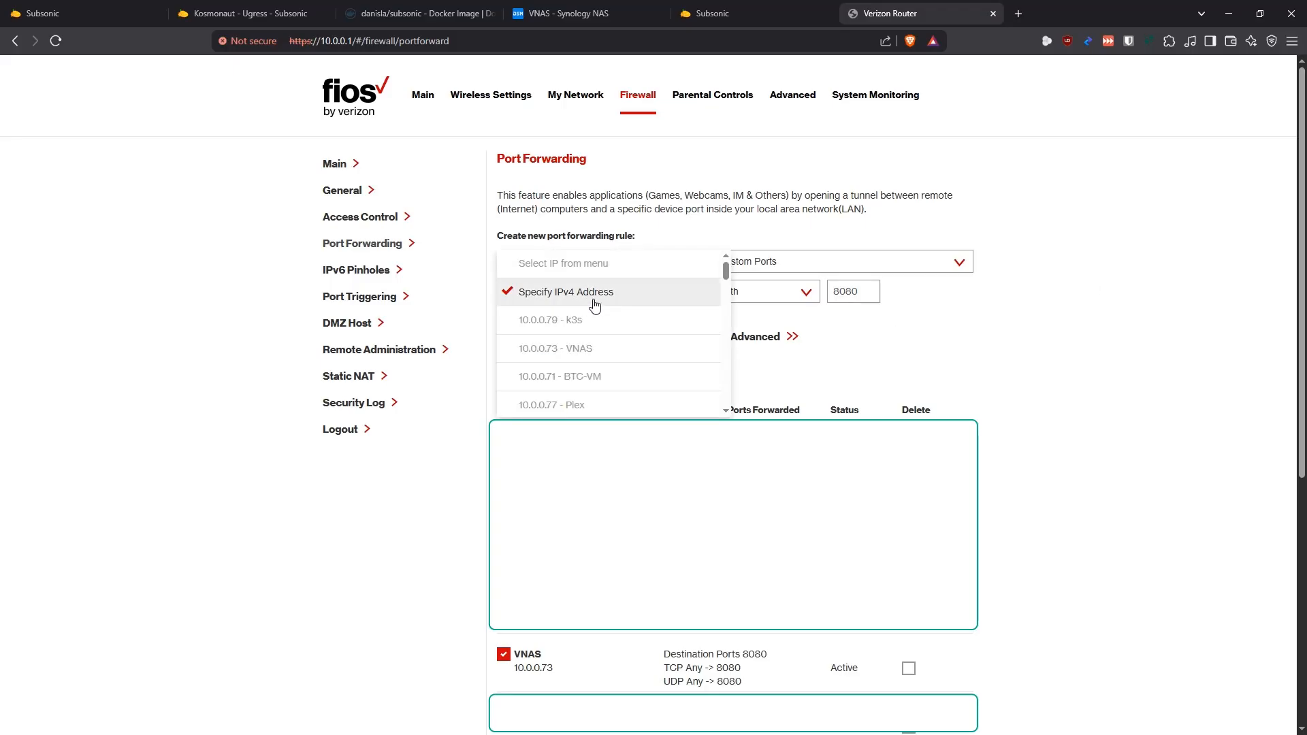
pyautogui.click(599, 355)
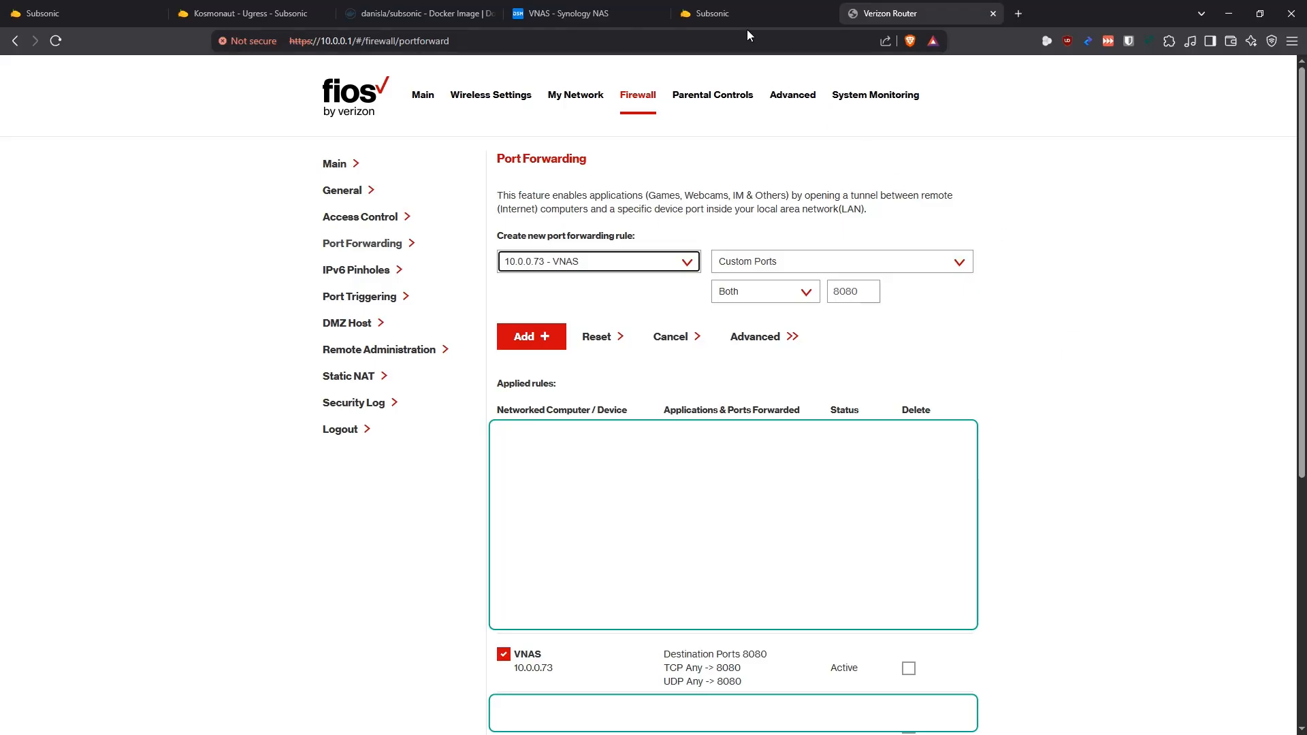
# Open the existing Subsonic rule from the reverse proxy list in the Synology NAS's Login Portal settings
pyautogui.click(572, 18)
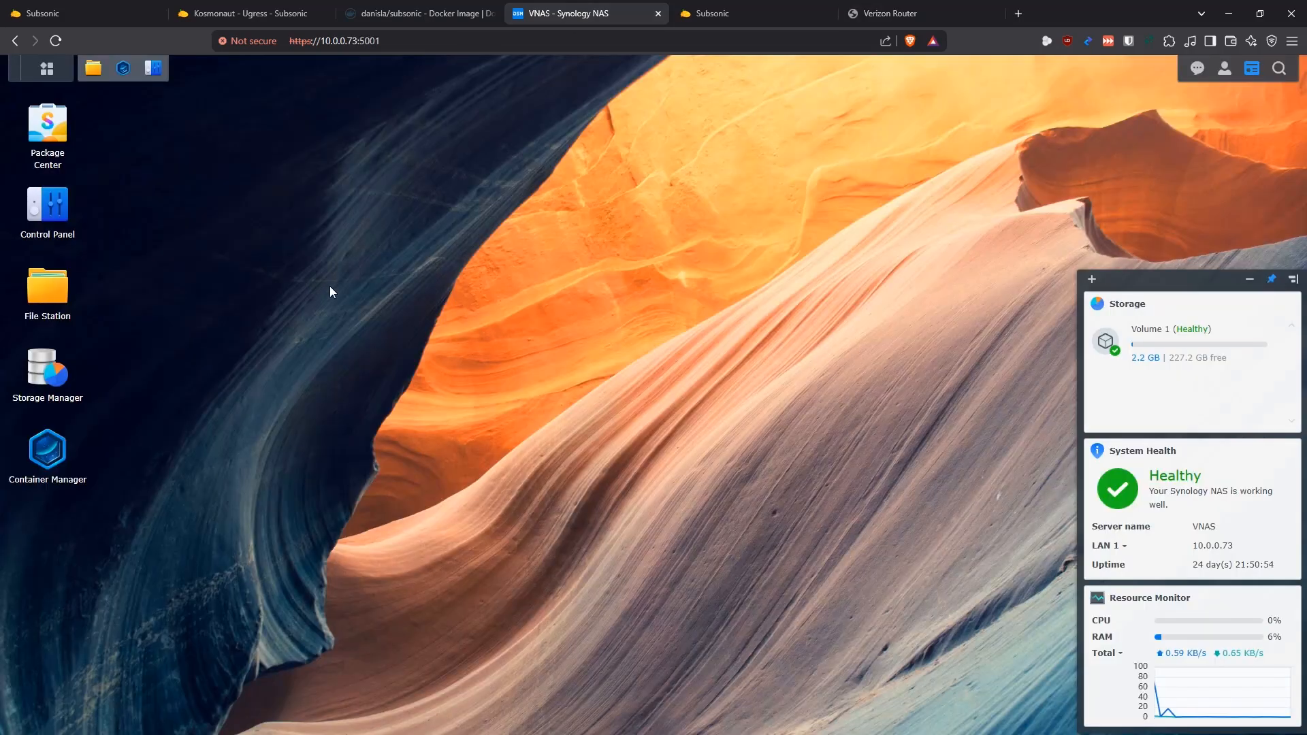
pyautogui.click(56, 208)
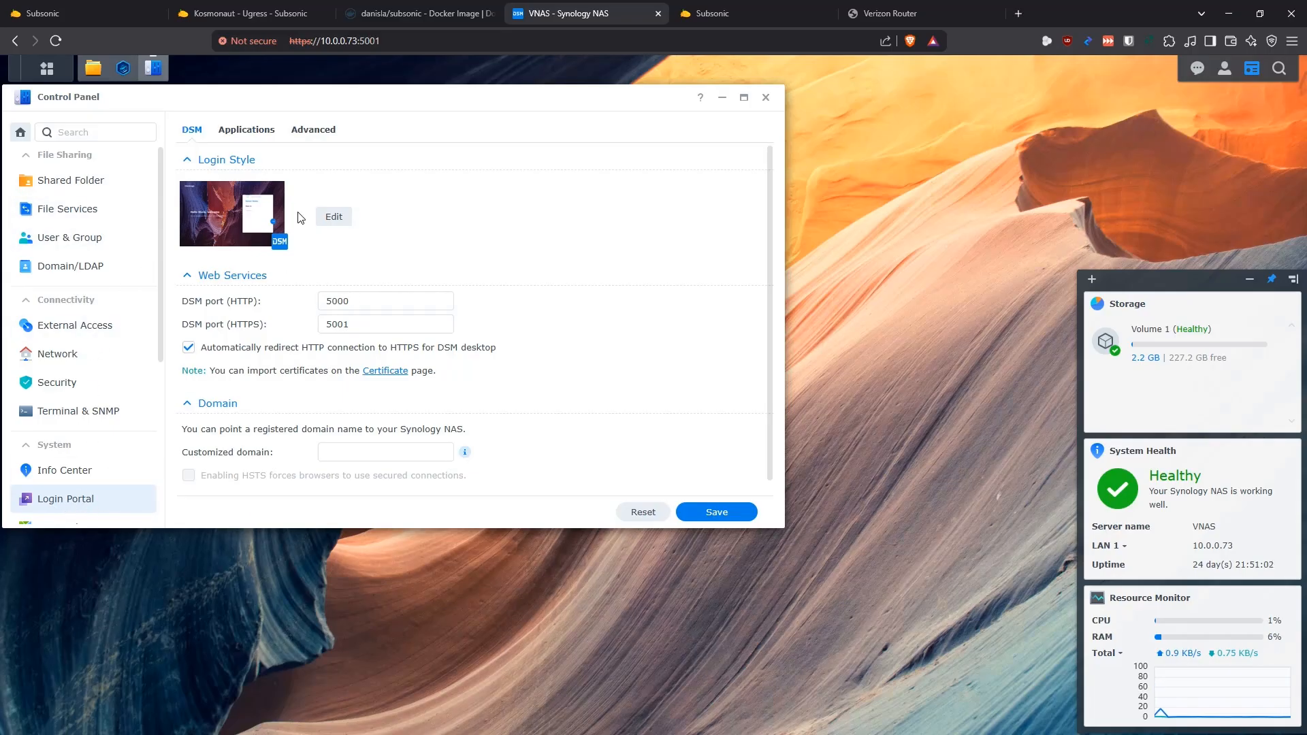
pyautogui.click(317, 133)
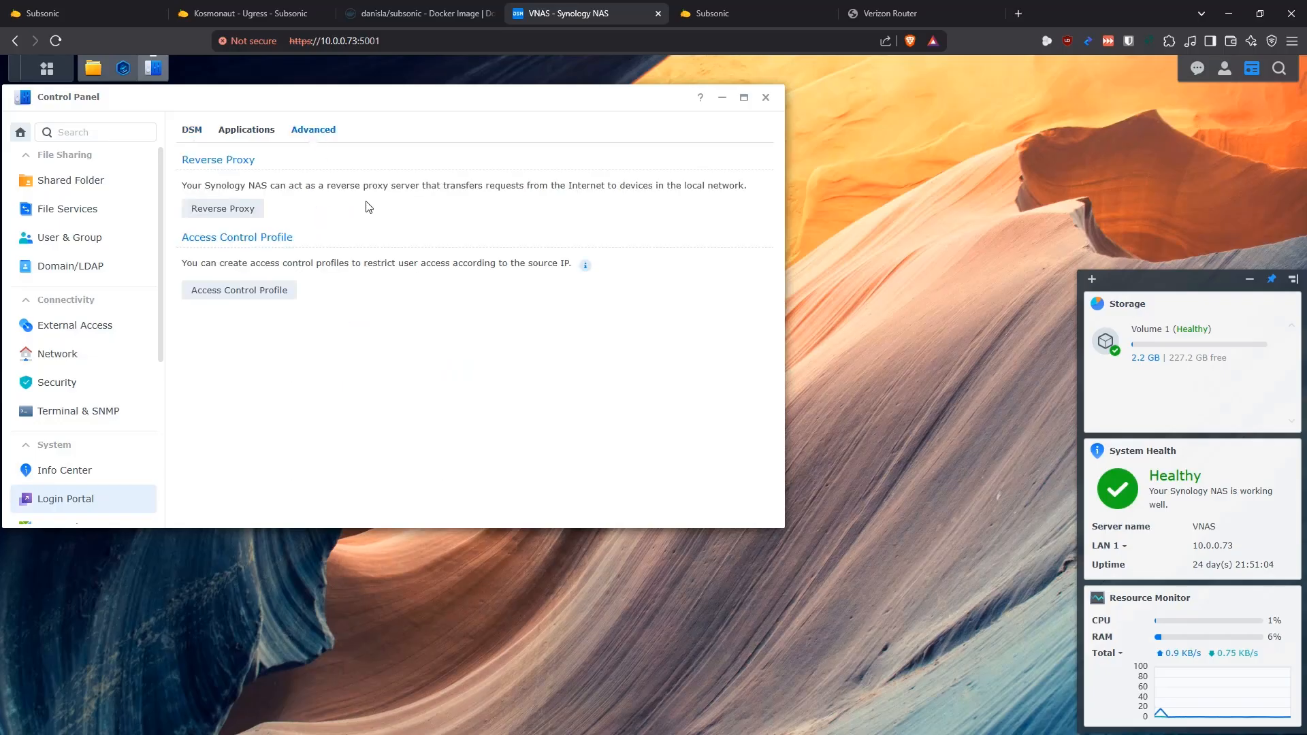
pyautogui.click(223, 209)
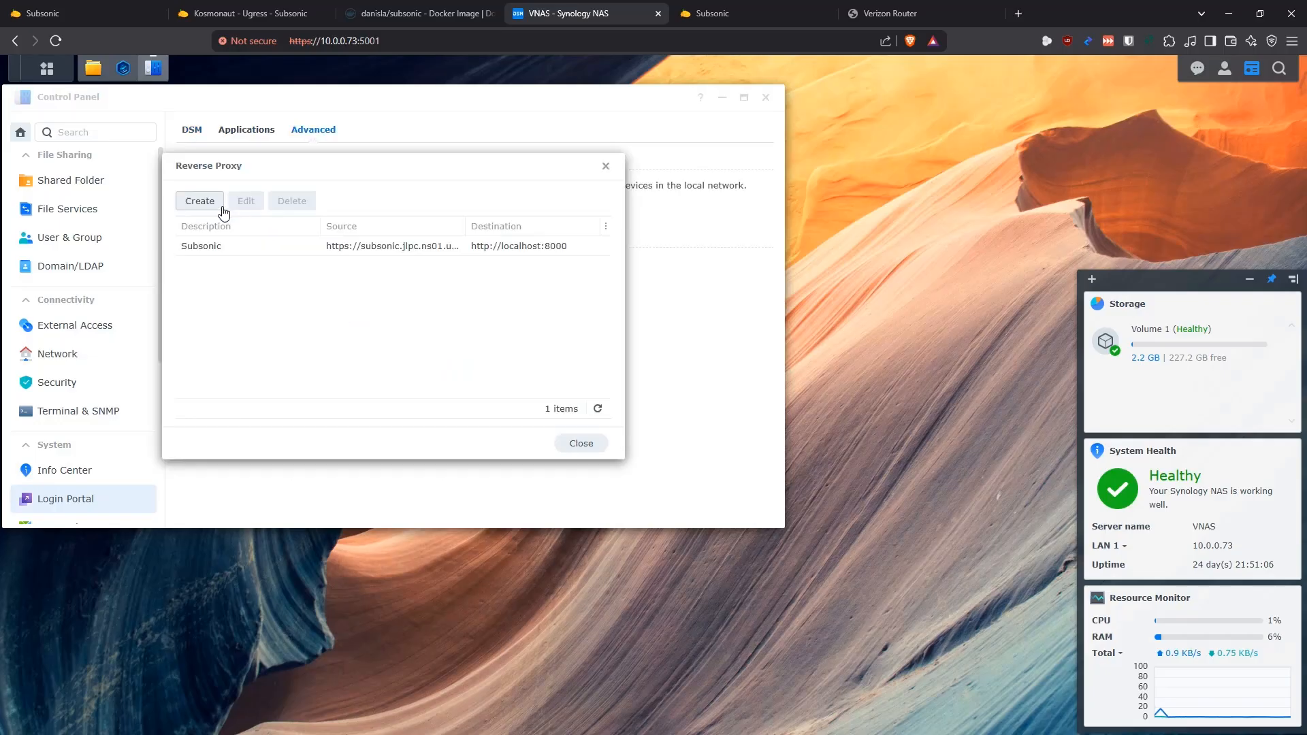
pyautogui.moveTo(391, 166); pyautogui.dragTo(441, 213)
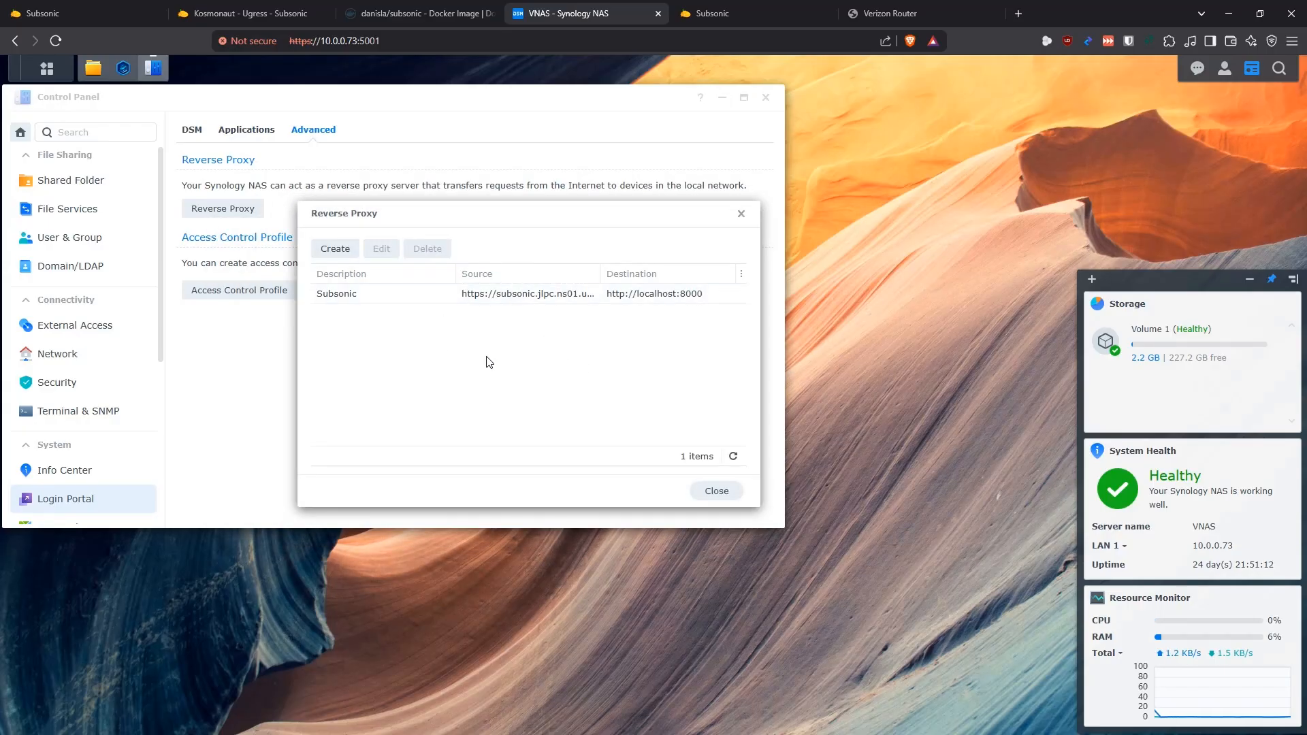
pyautogui.click(408, 300)
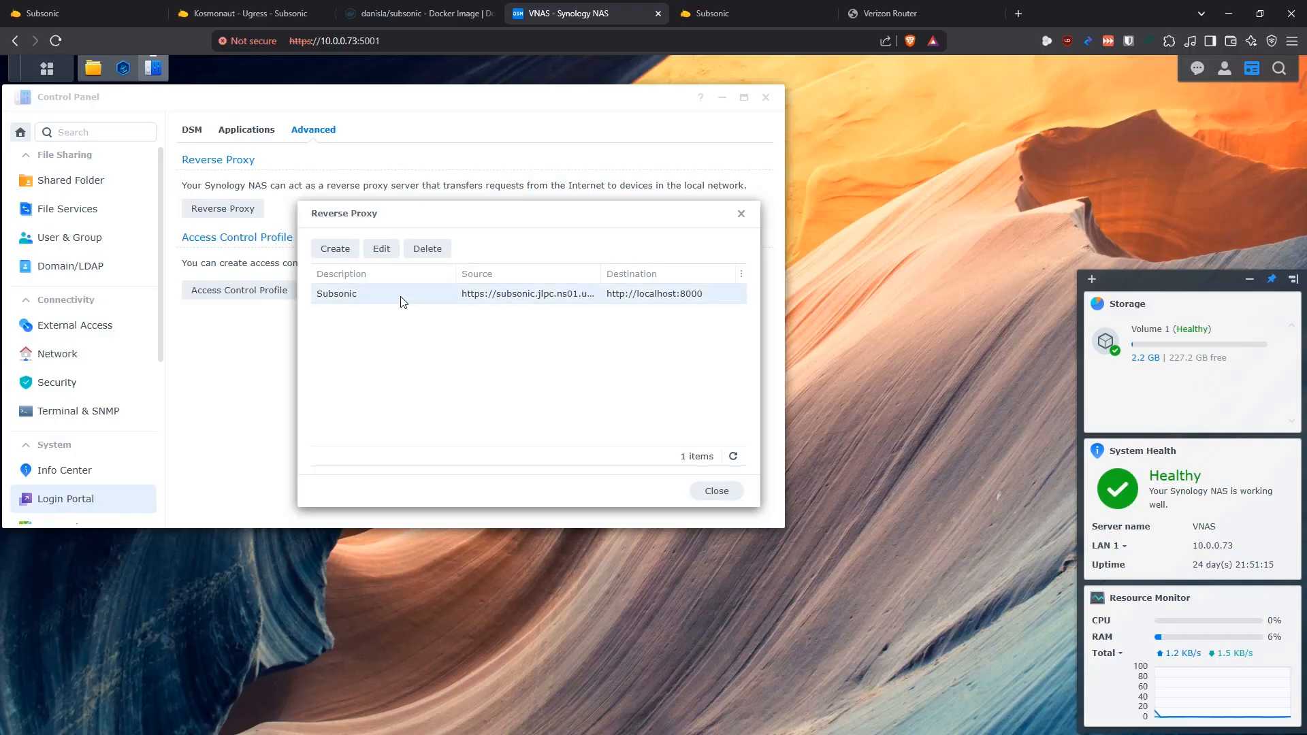
pyautogui.click(384, 249)
# Examine the Subsonic rule's name, source hostname and source port, highlighting the domain part of the hostname
pyautogui.moveTo(583, 242); pyautogui.dragTo(453, 236)
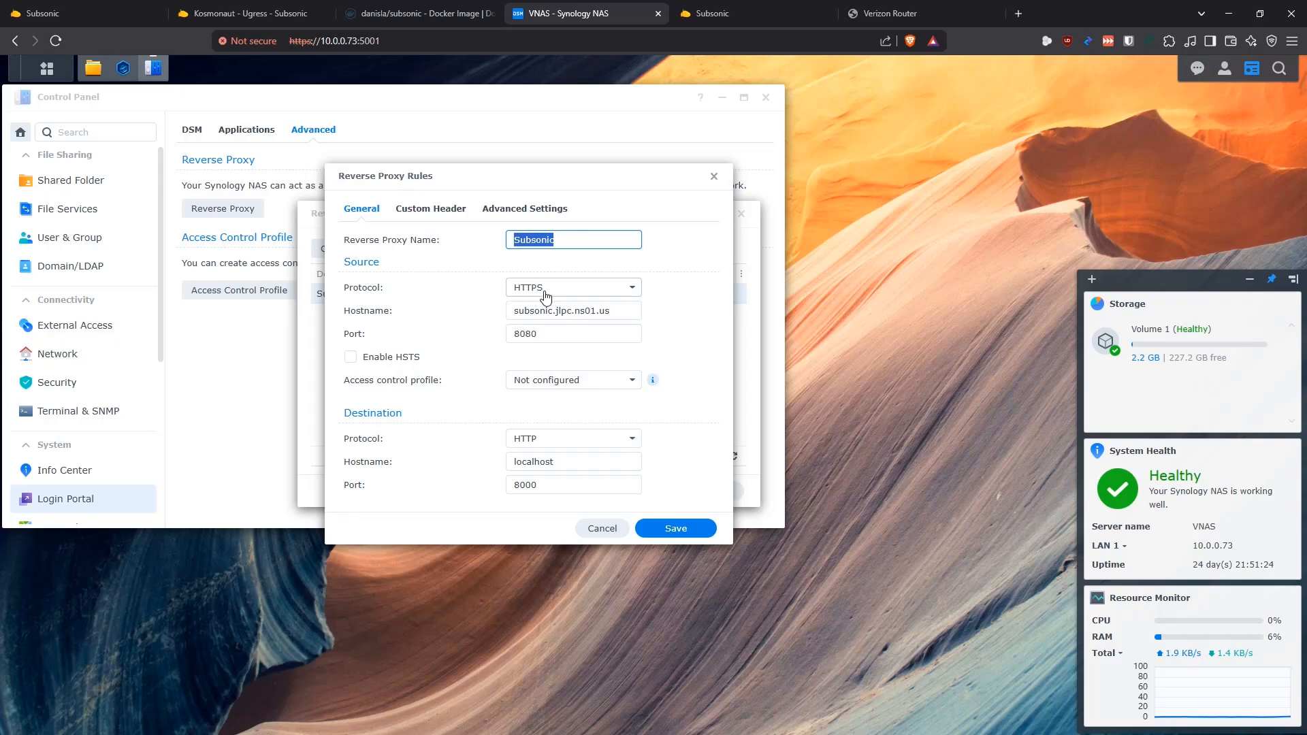
pyautogui.click(625, 312)
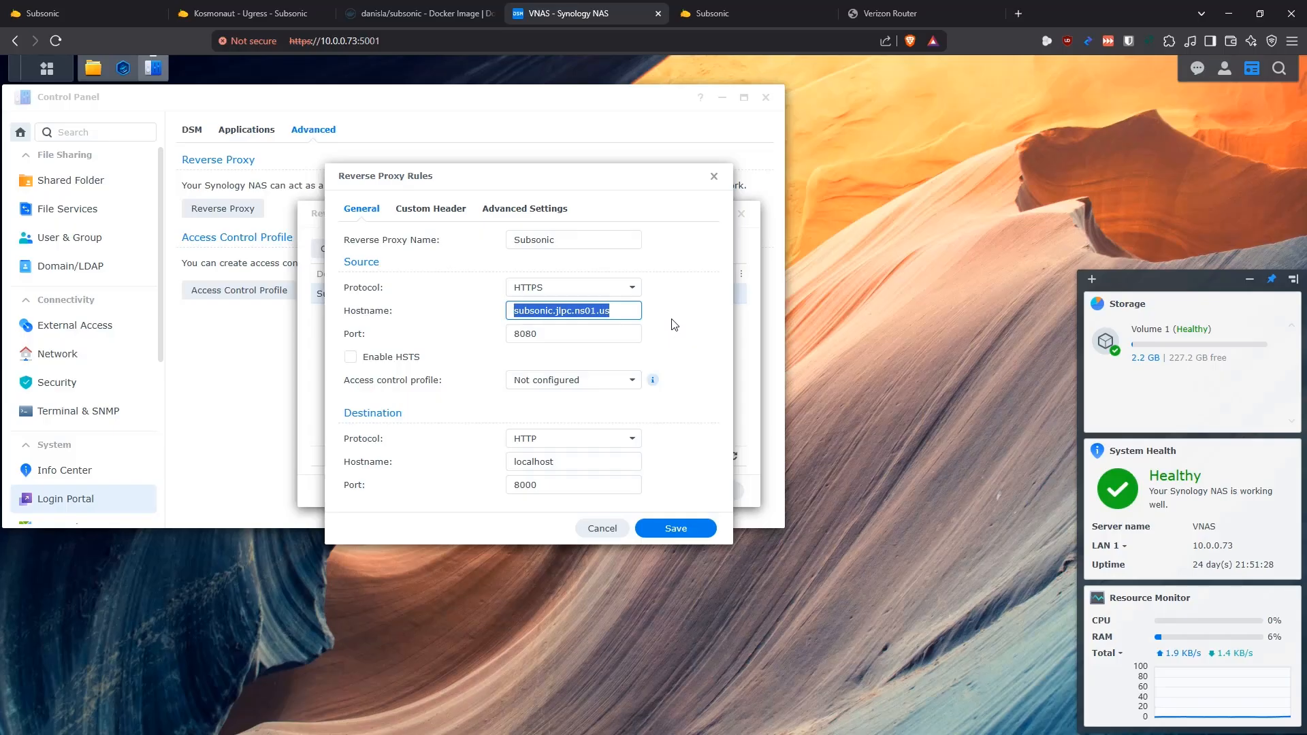
pyautogui.moveTo(619, 307); pyautogui.dragTo(556, 312)
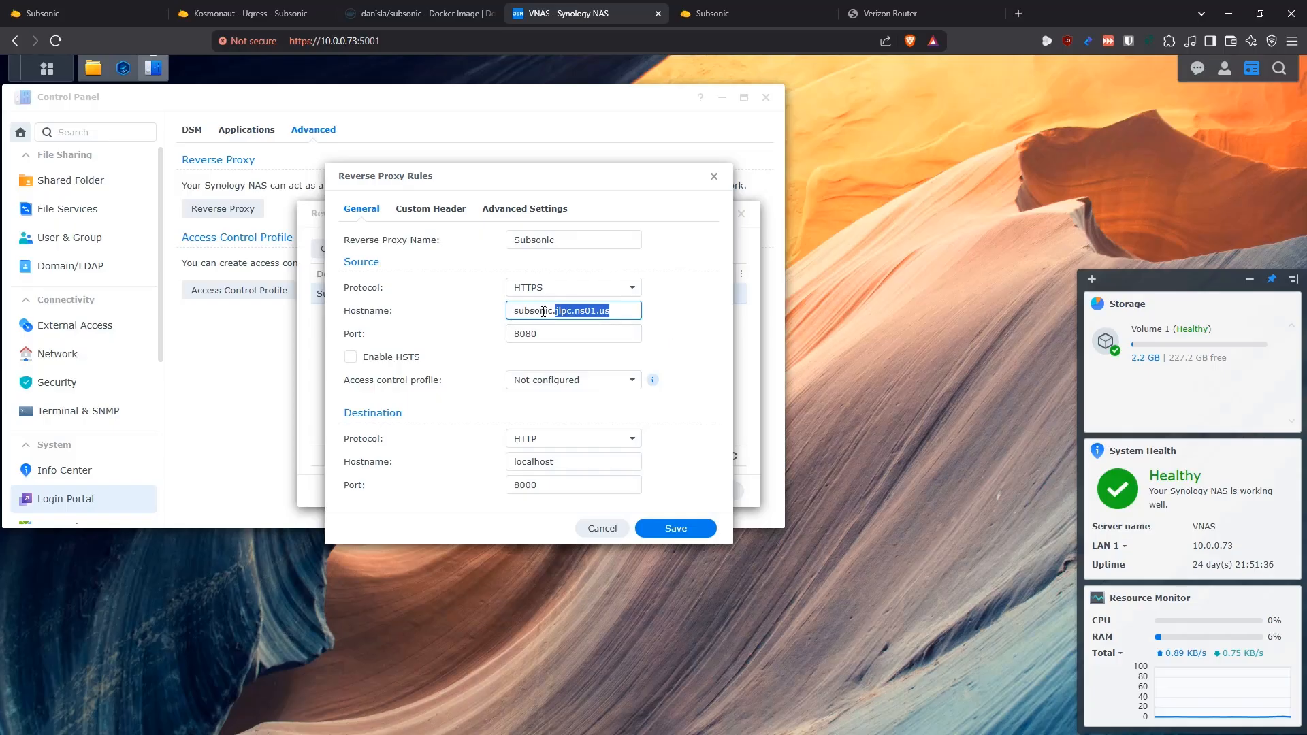
pyautogui.click(568, 312)
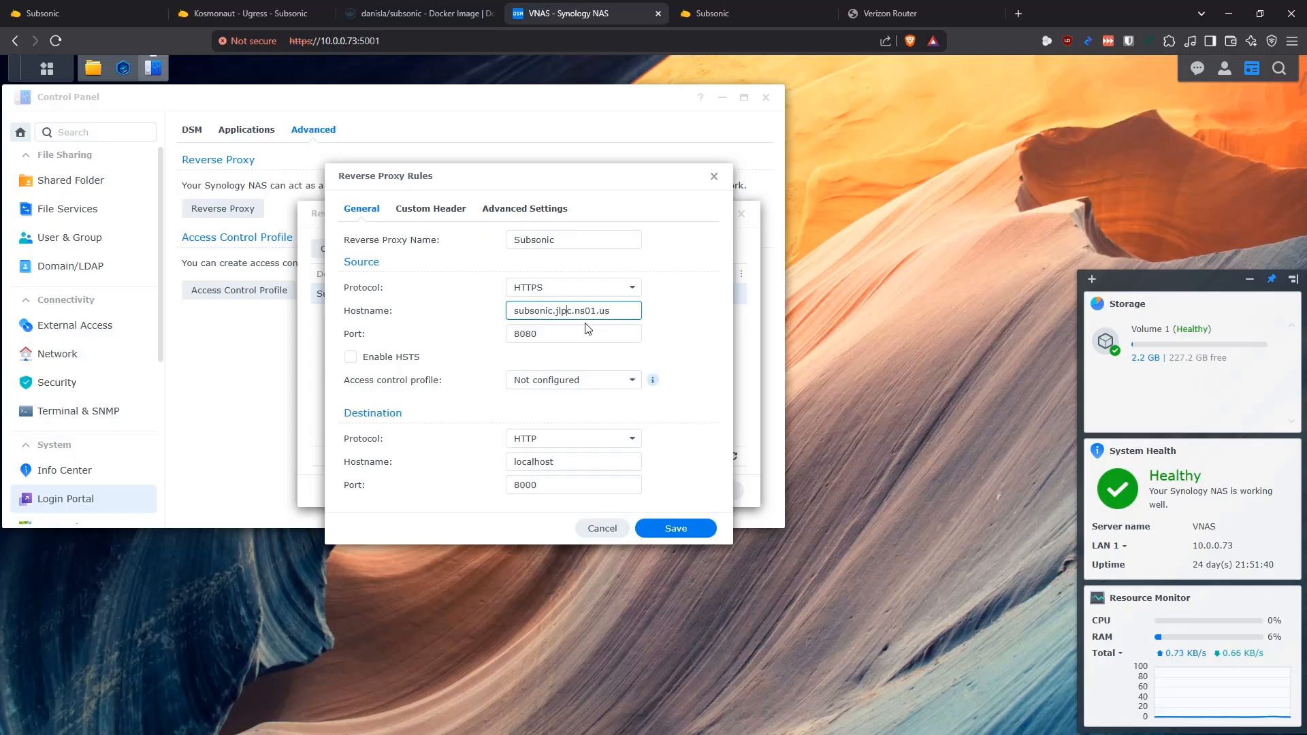
pyautogui.doubleClick(548, 333)
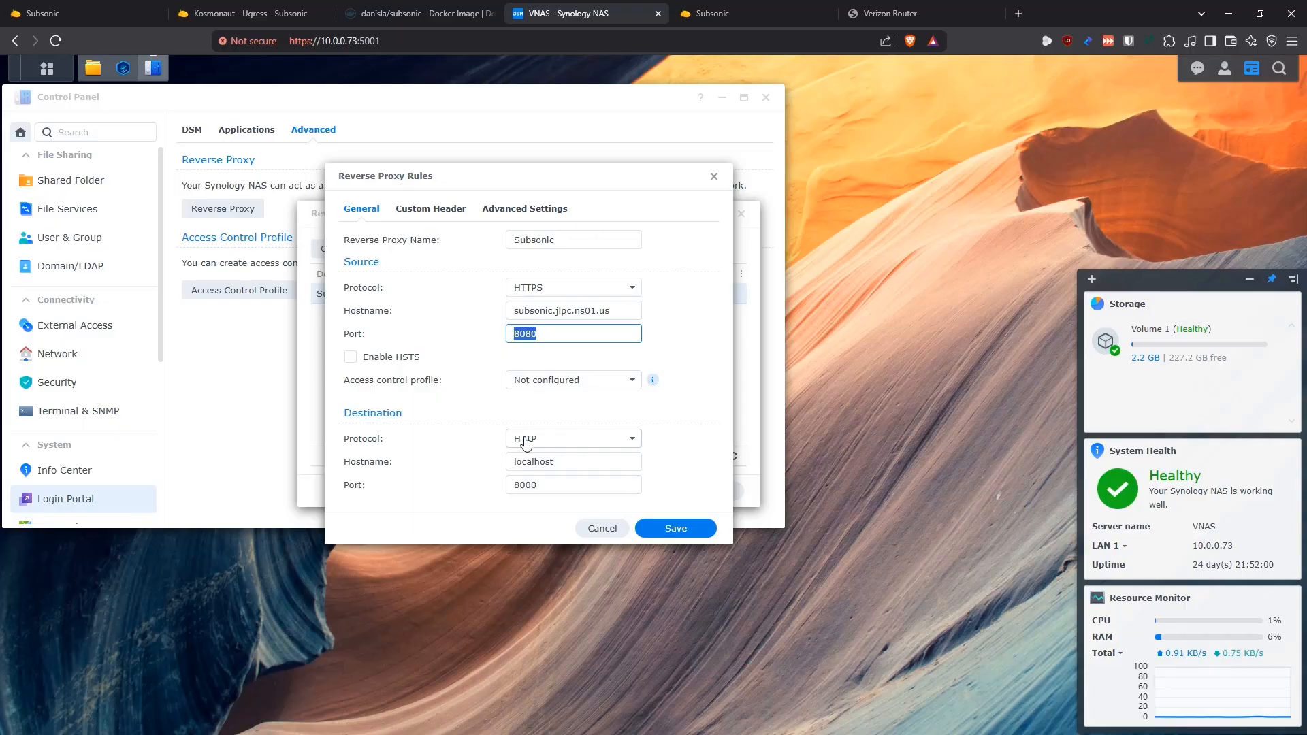
# Examine the Subsonic rule's destination hostname and port, and close the rule and the reverse proxy list without saving
pyautogui.click(404, 403)
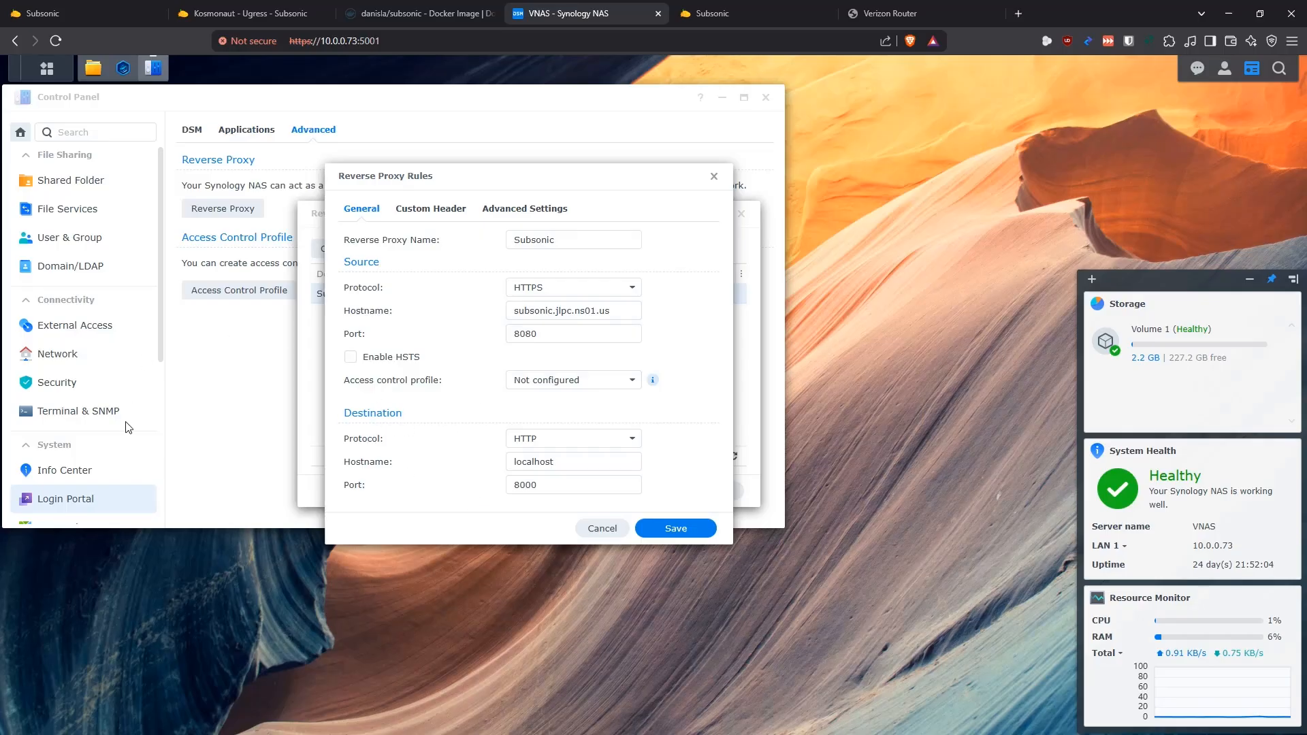
pyautogui.click(565, 462)
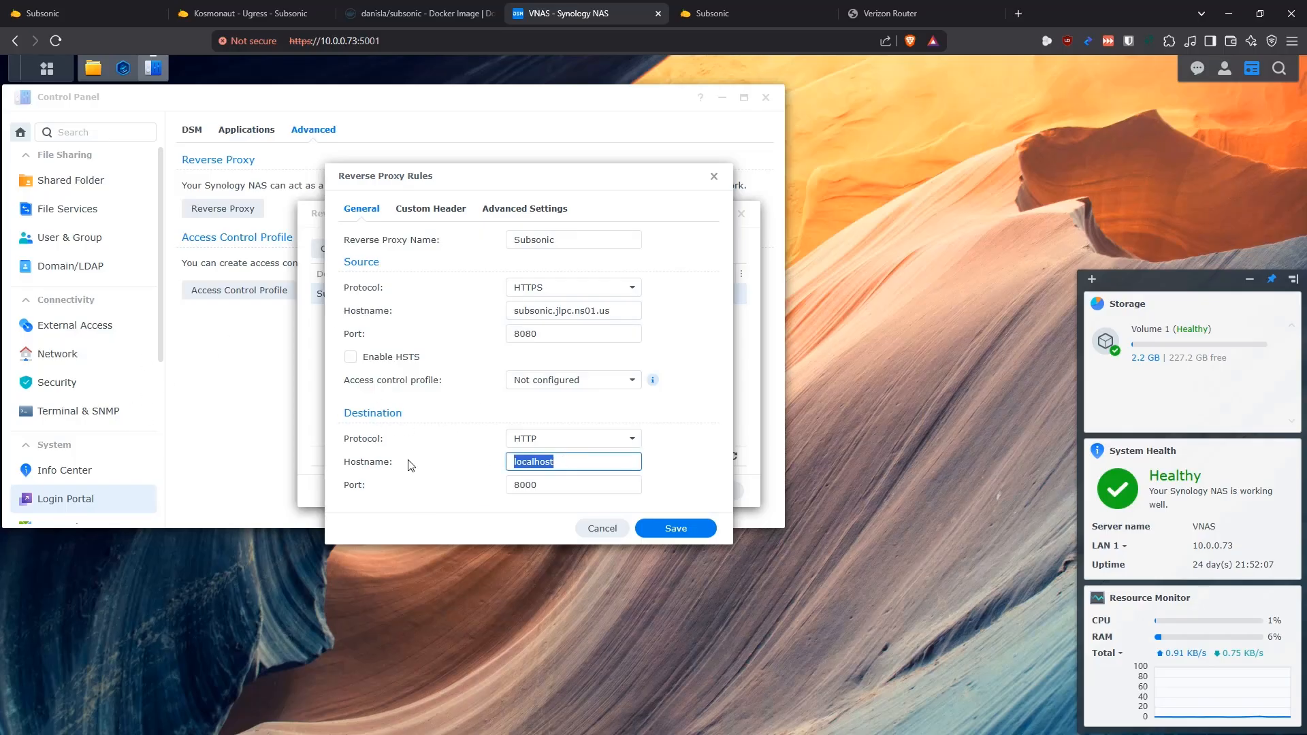
pyautogui.click(552, 461)
pyautogui.click(548, 485)
pyautogui.click(569, 486)
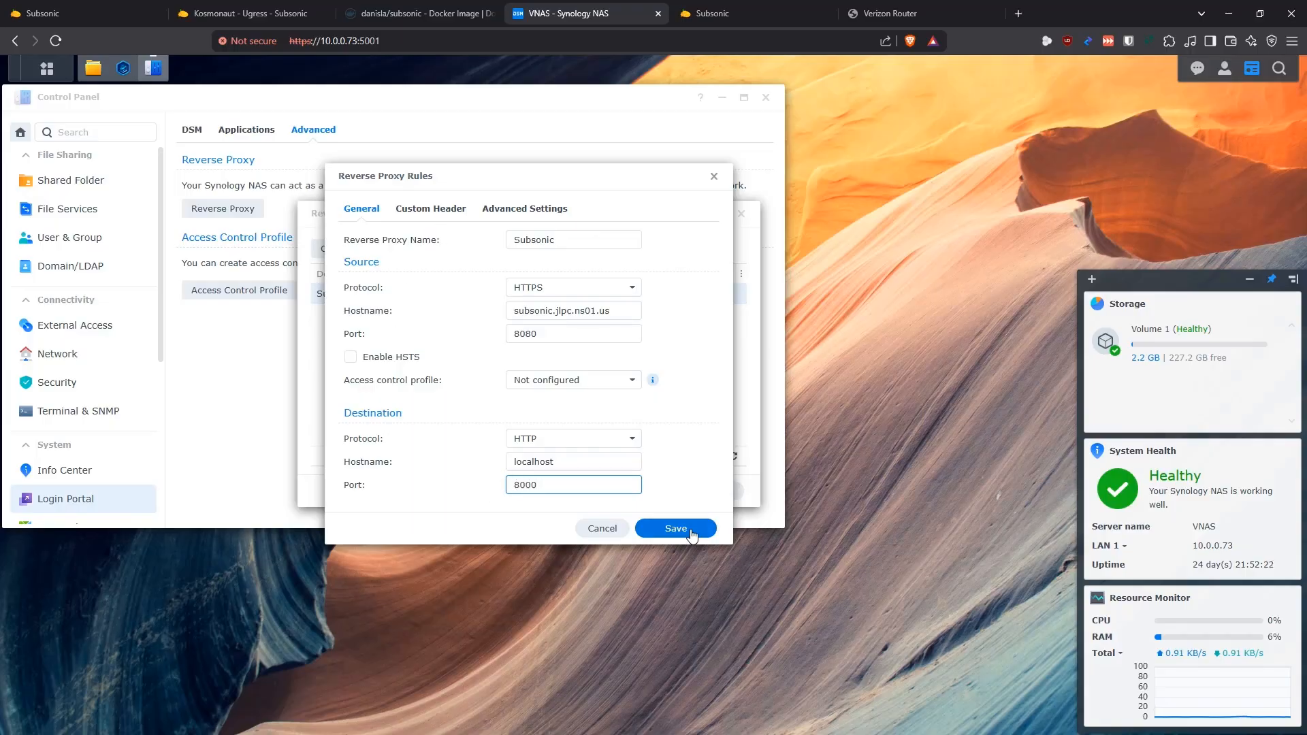
pyautogui.click(713, 176)
pyautogui.click(742, 215)
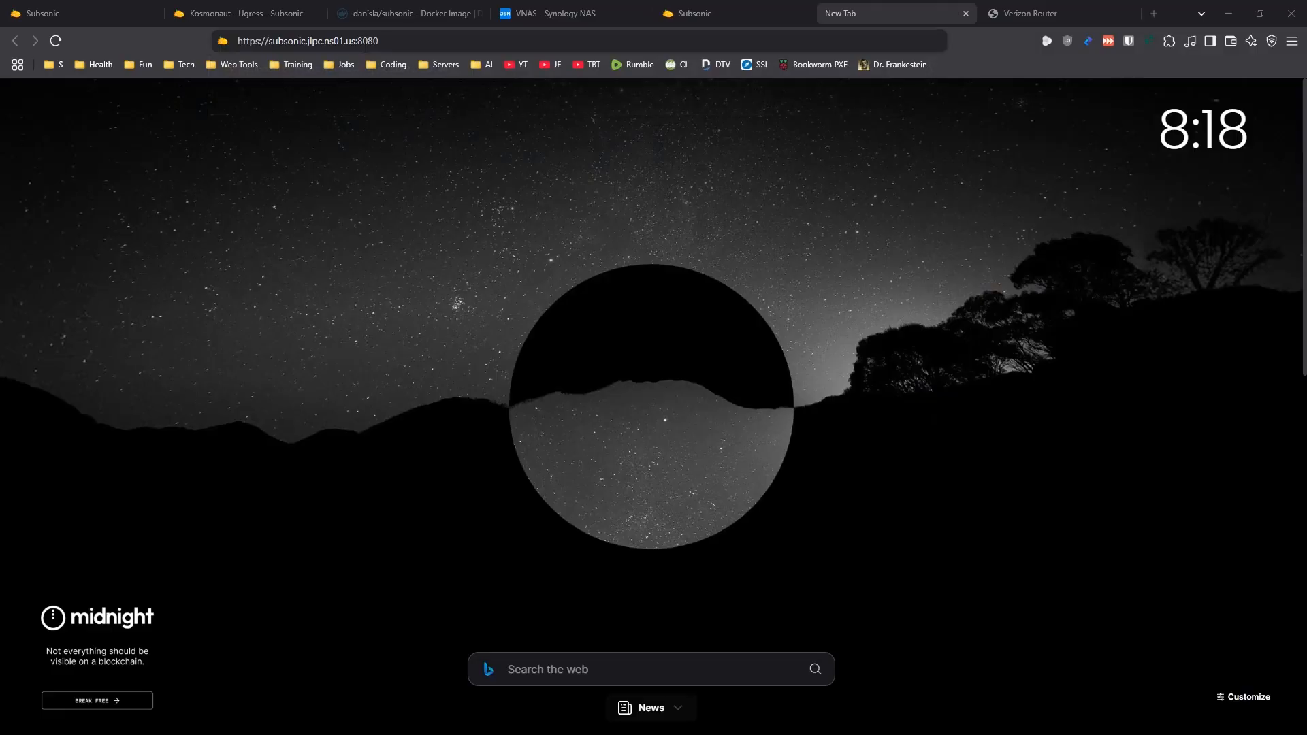
pyautogui.click(361, 48)
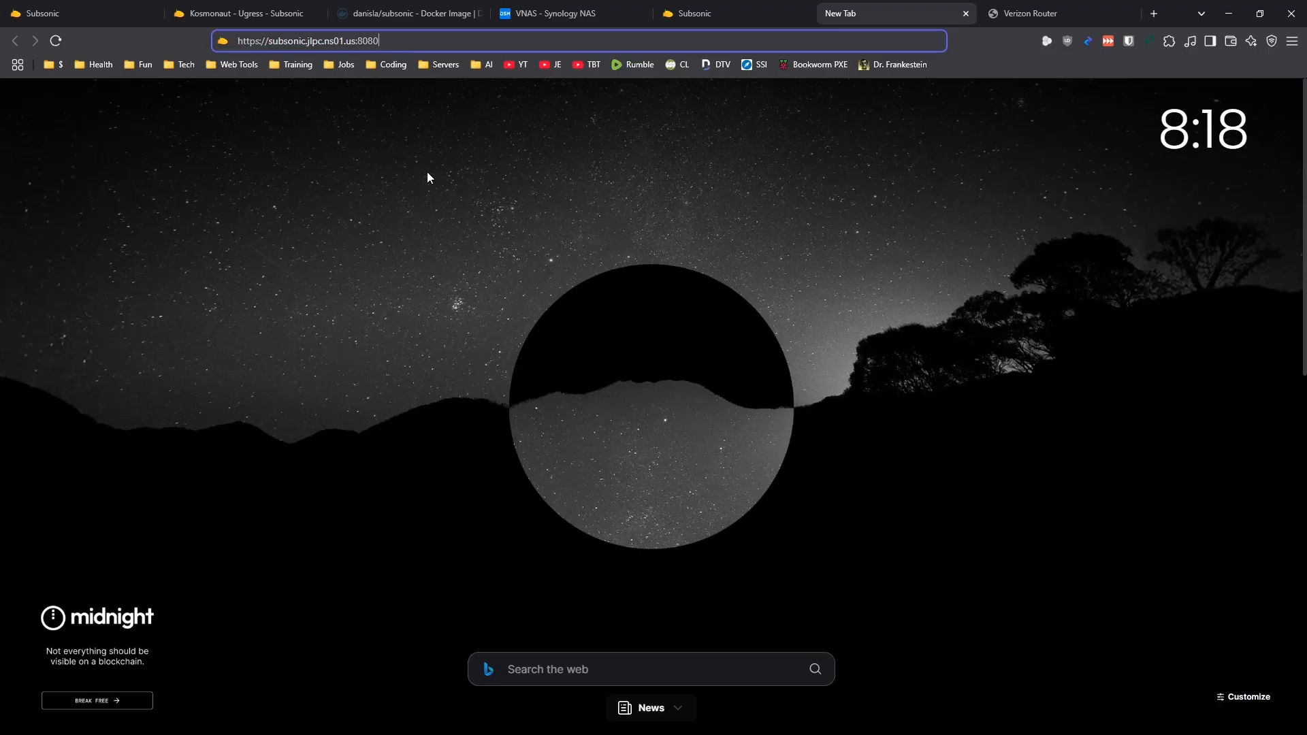
pyautogui.press('Return')
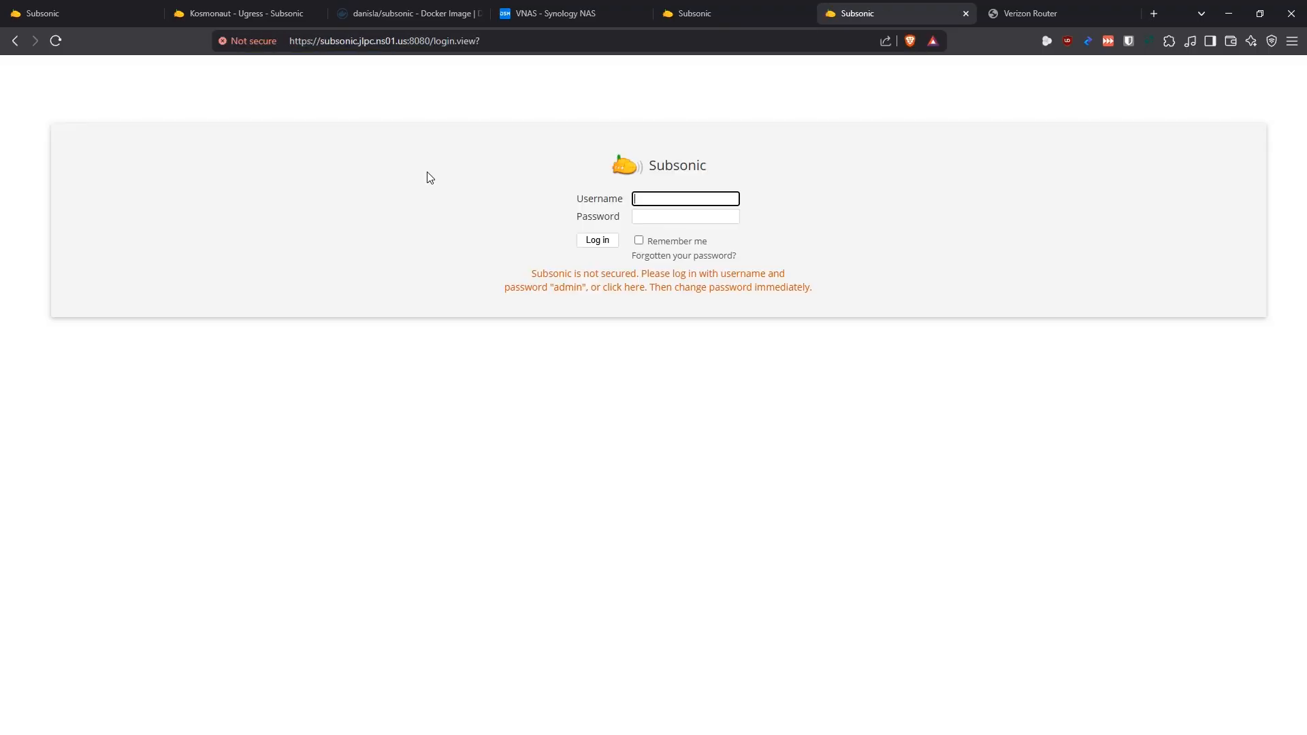
pyautogui.click(237, 42)
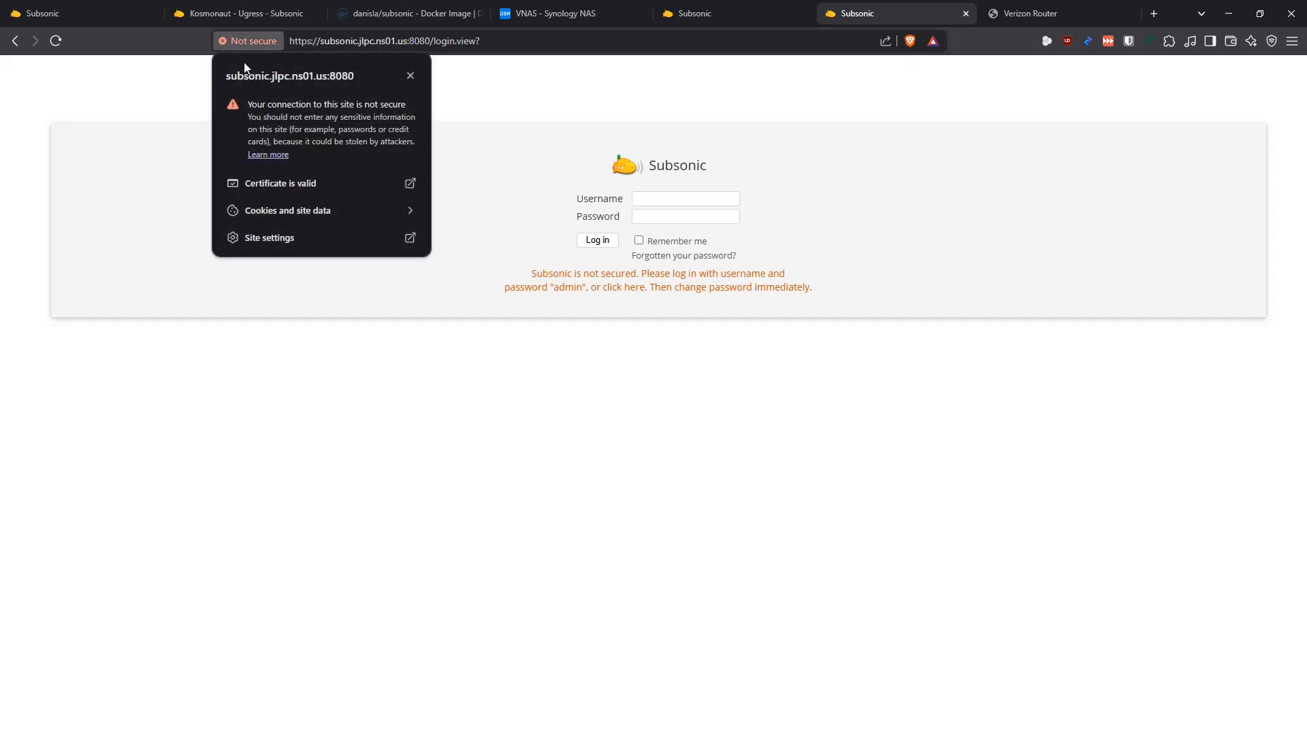
pyautogui.click(291, 182)
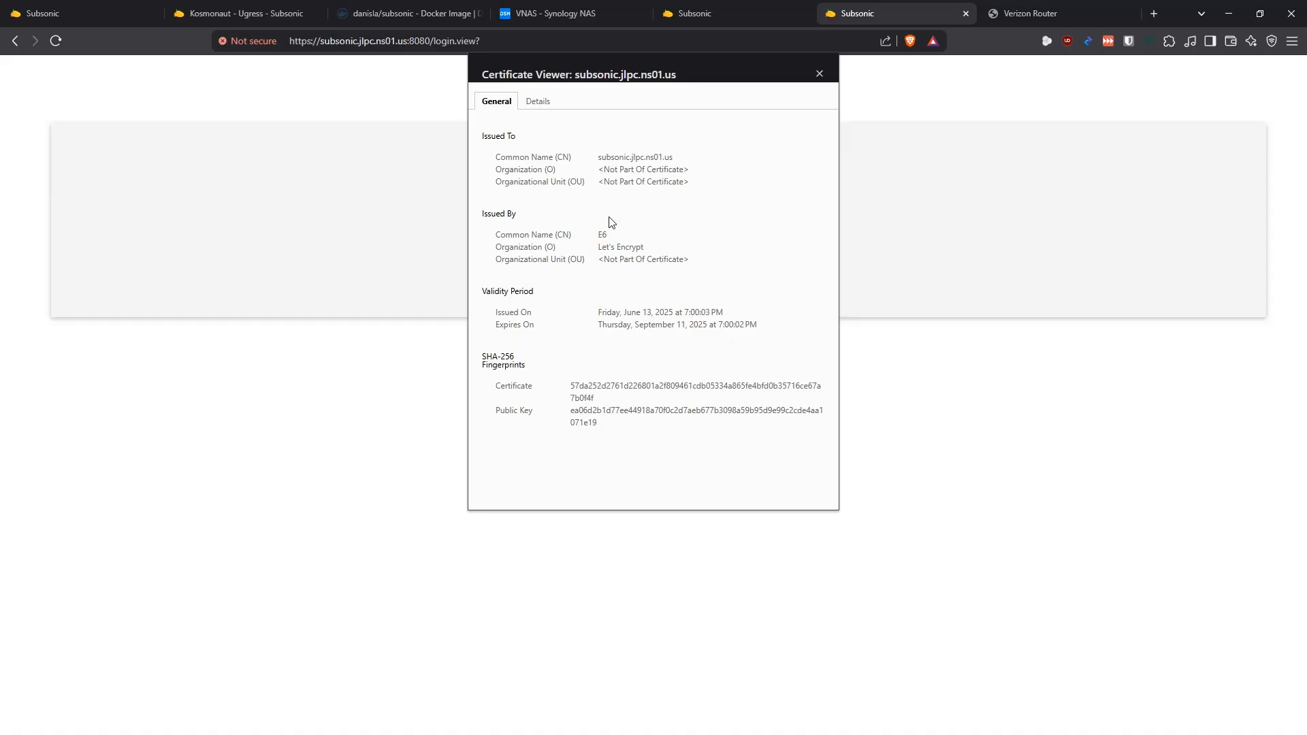
pyautogui.click(818, 74)
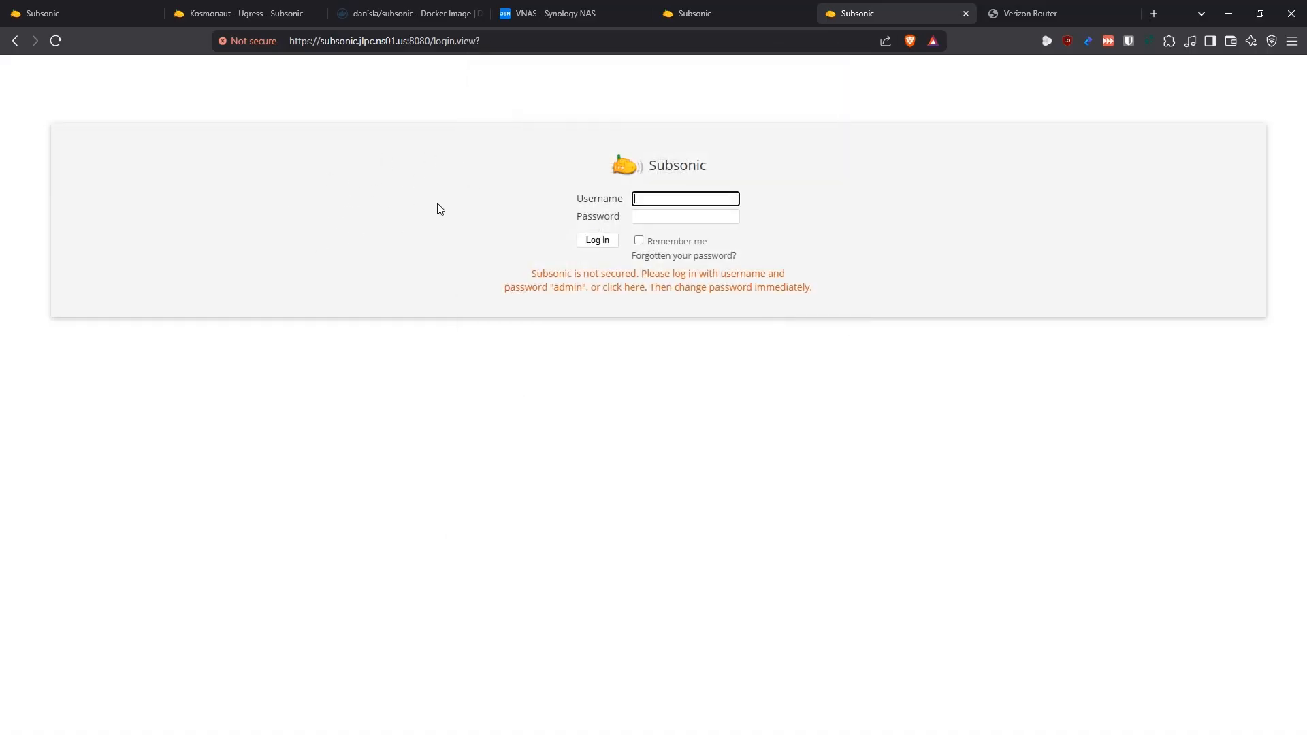
# Reopen the Subsonic site's certificate, highlight the common name it was issued to, and close the certificate viewer
pyautogui.click(252, 41)
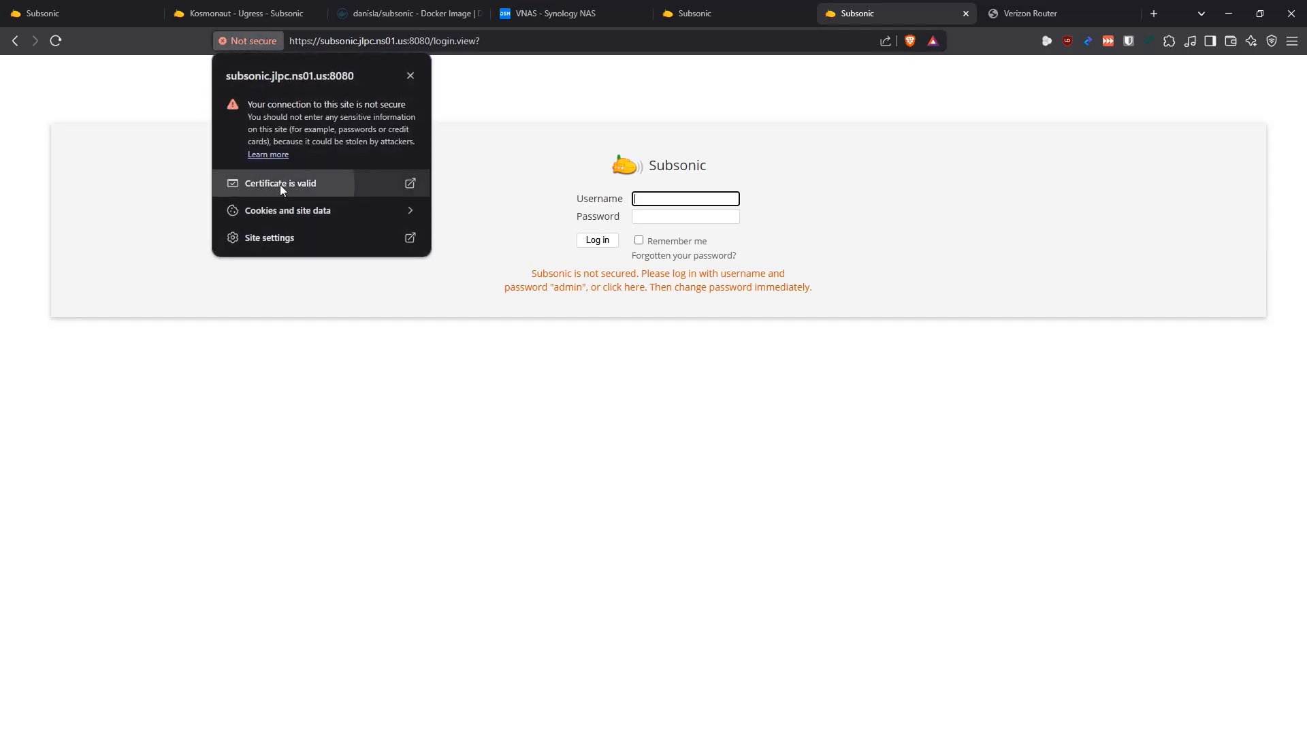
pyautogui.click(280, 185)
pyautogui.moveTo(680, 161); pyautogui.dragTo(586, 164)
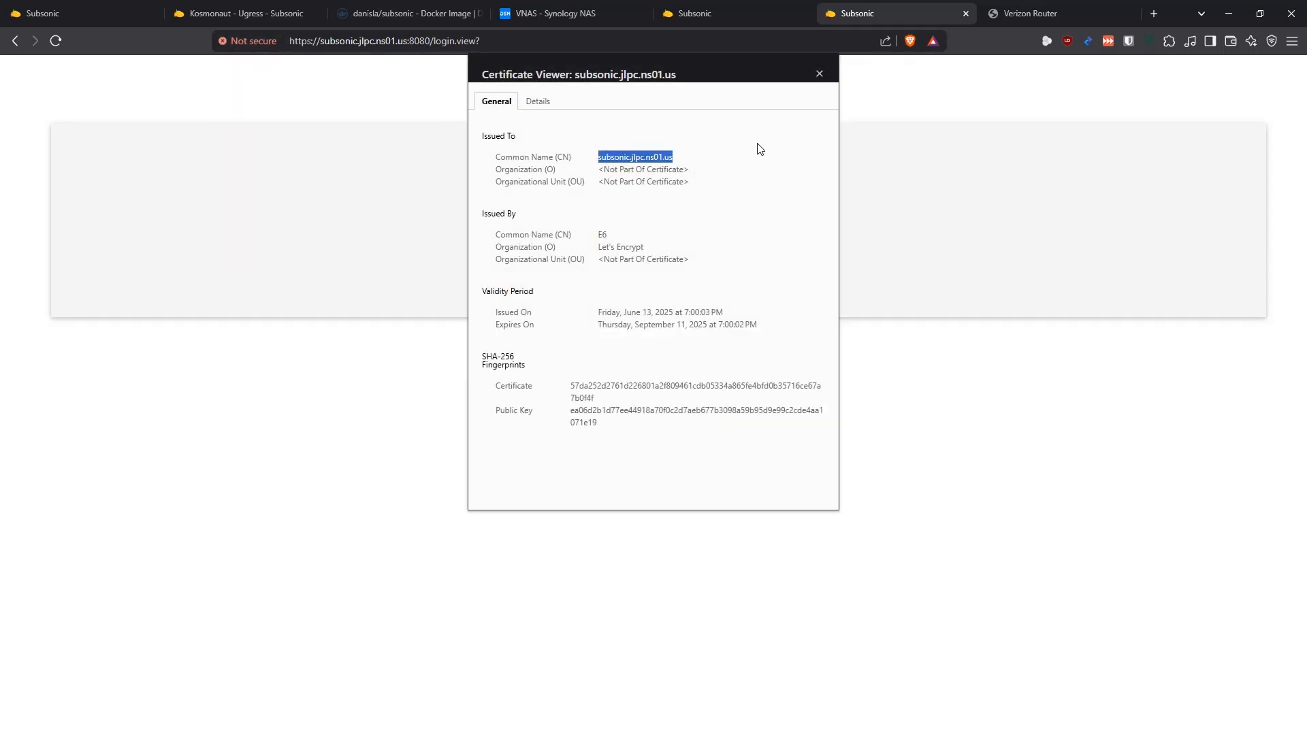
pyautogui.click(819, 72)
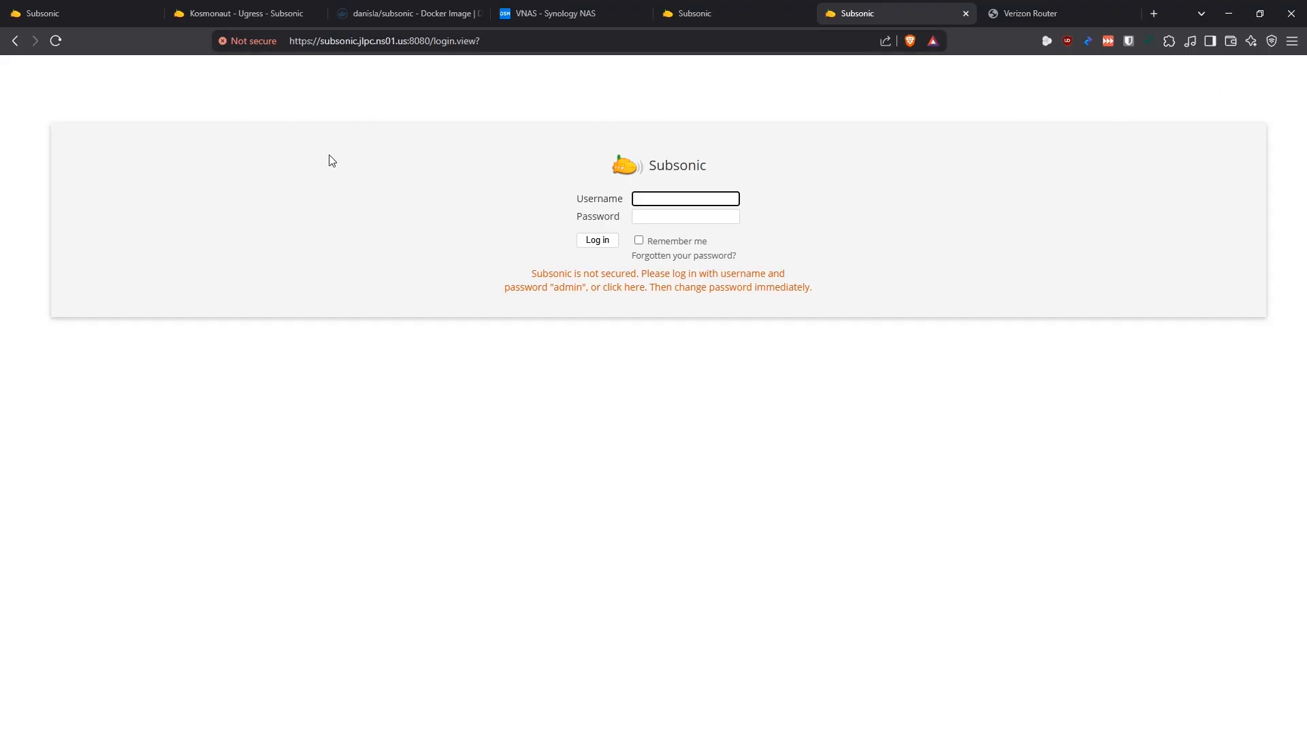
# Switch to the Synology NAS, open its security certificates and review which certificate each service uses, leaving the settings unchanged
pyautogui.click(557, 14)
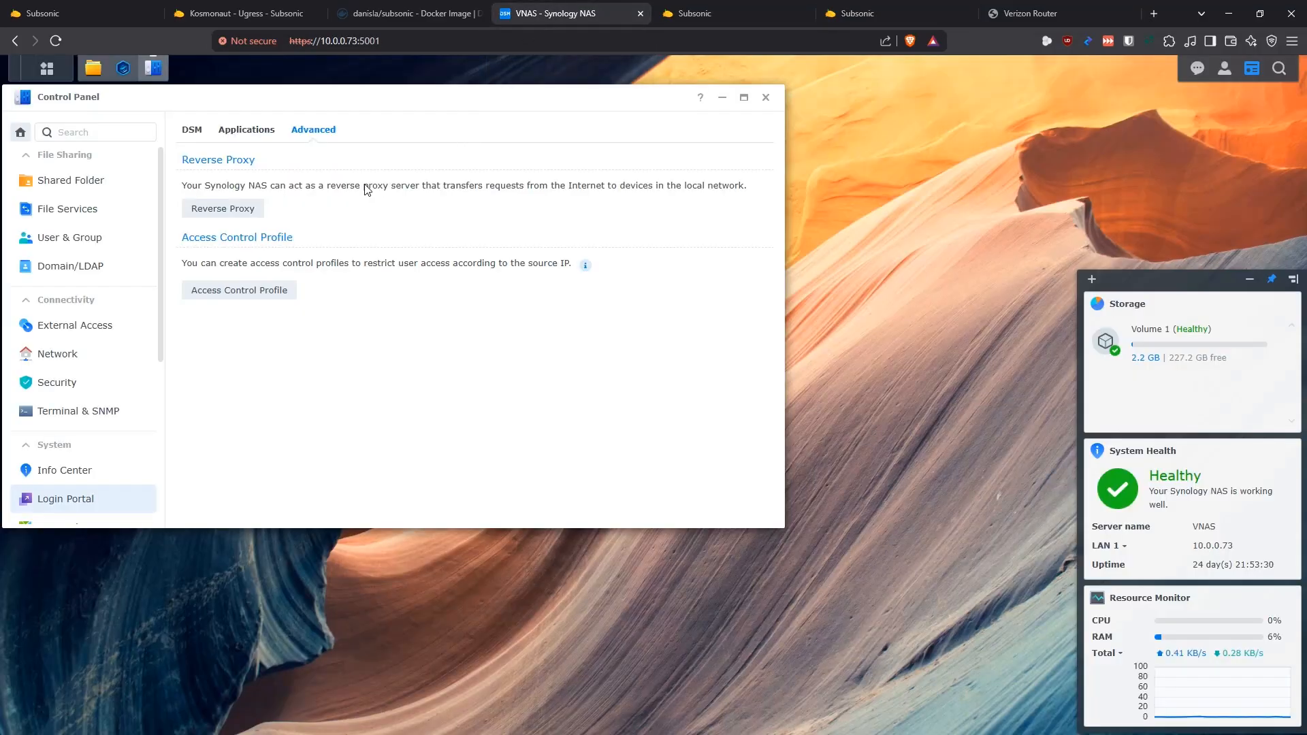
pyautogui.click(75, 384)
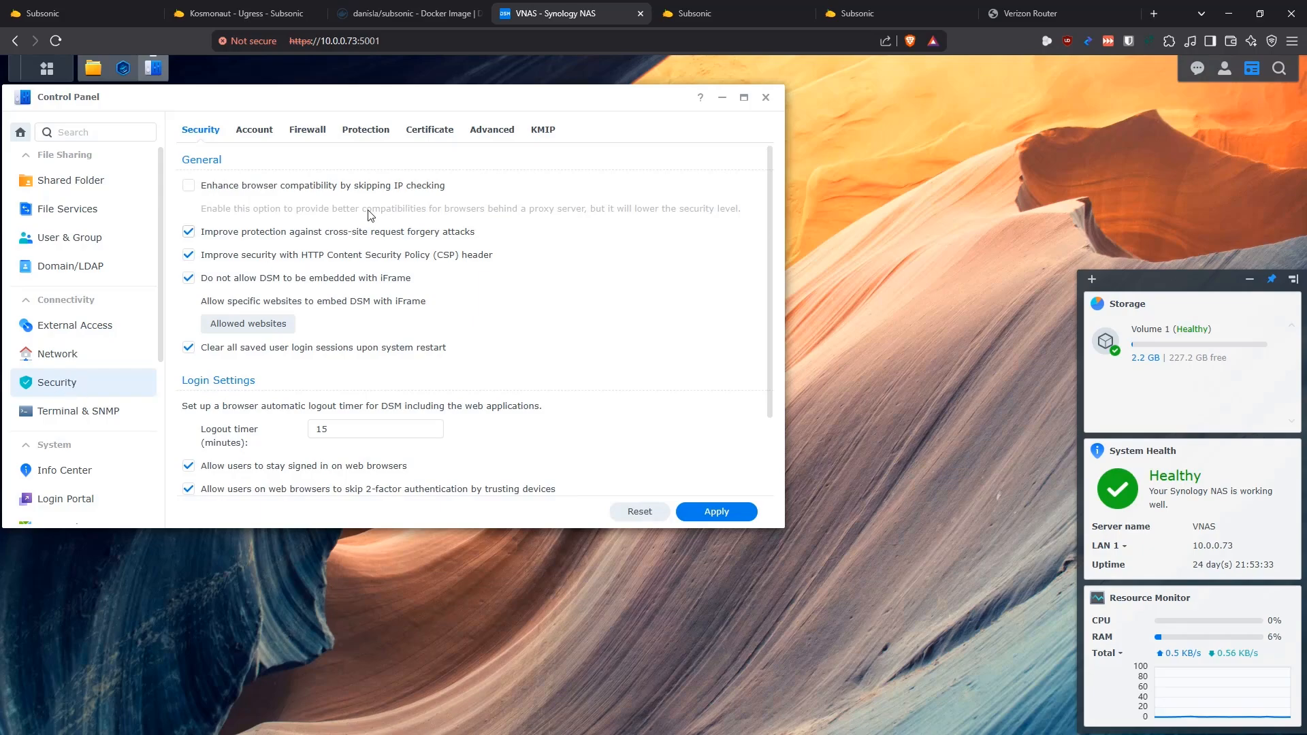
pyautogui.click(429, 130)
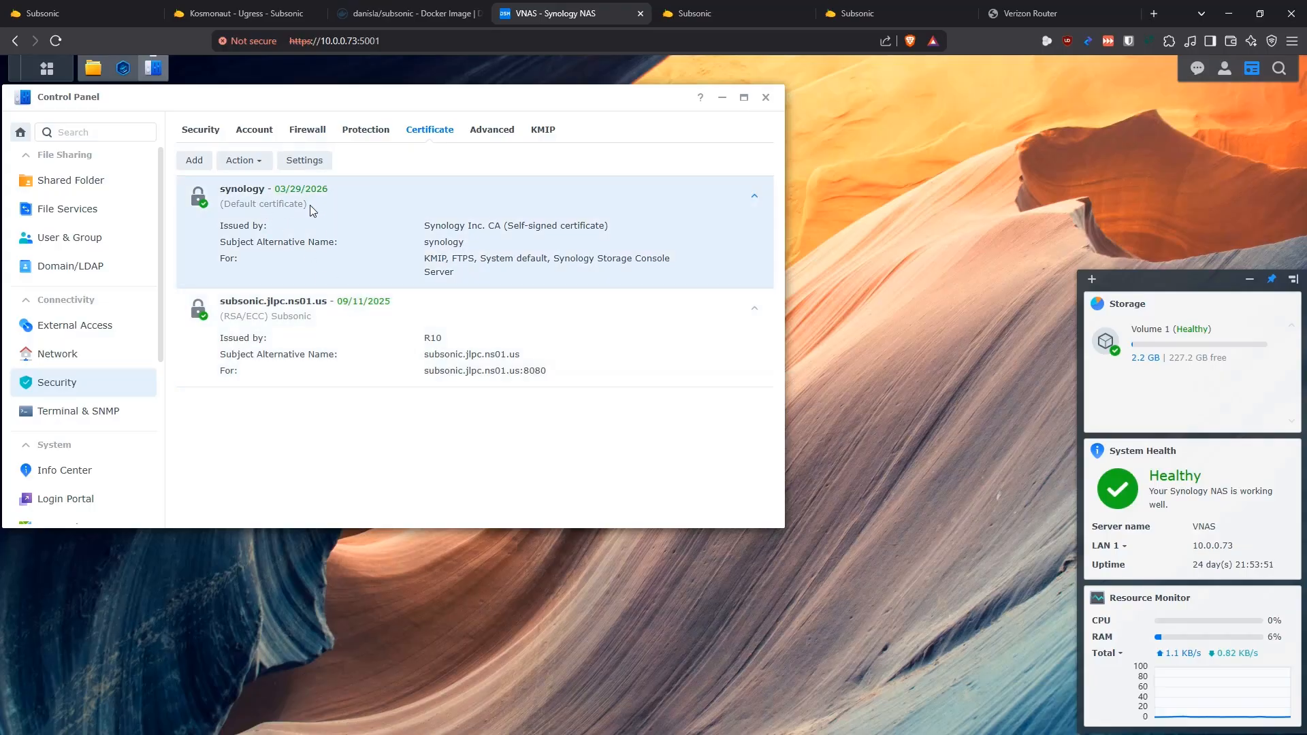
pyautogui.click(306, 161)
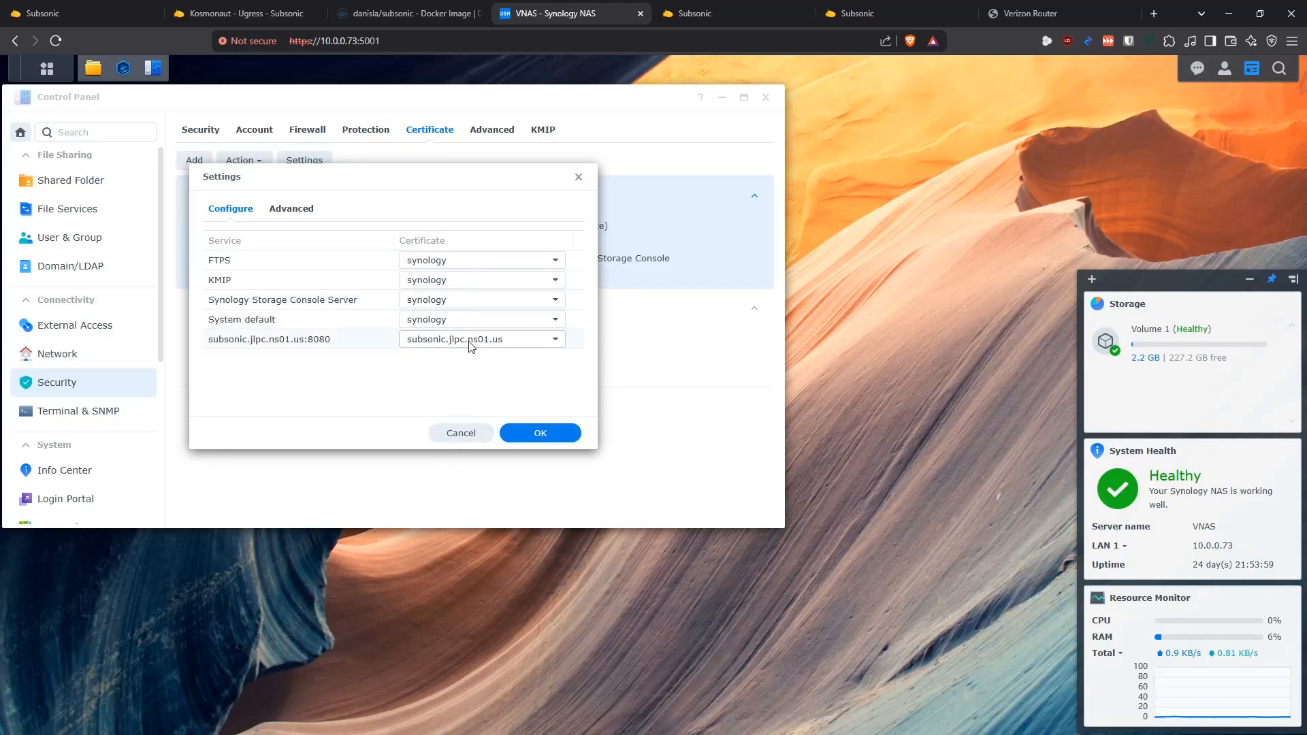
pyautogui.click(461, 433)
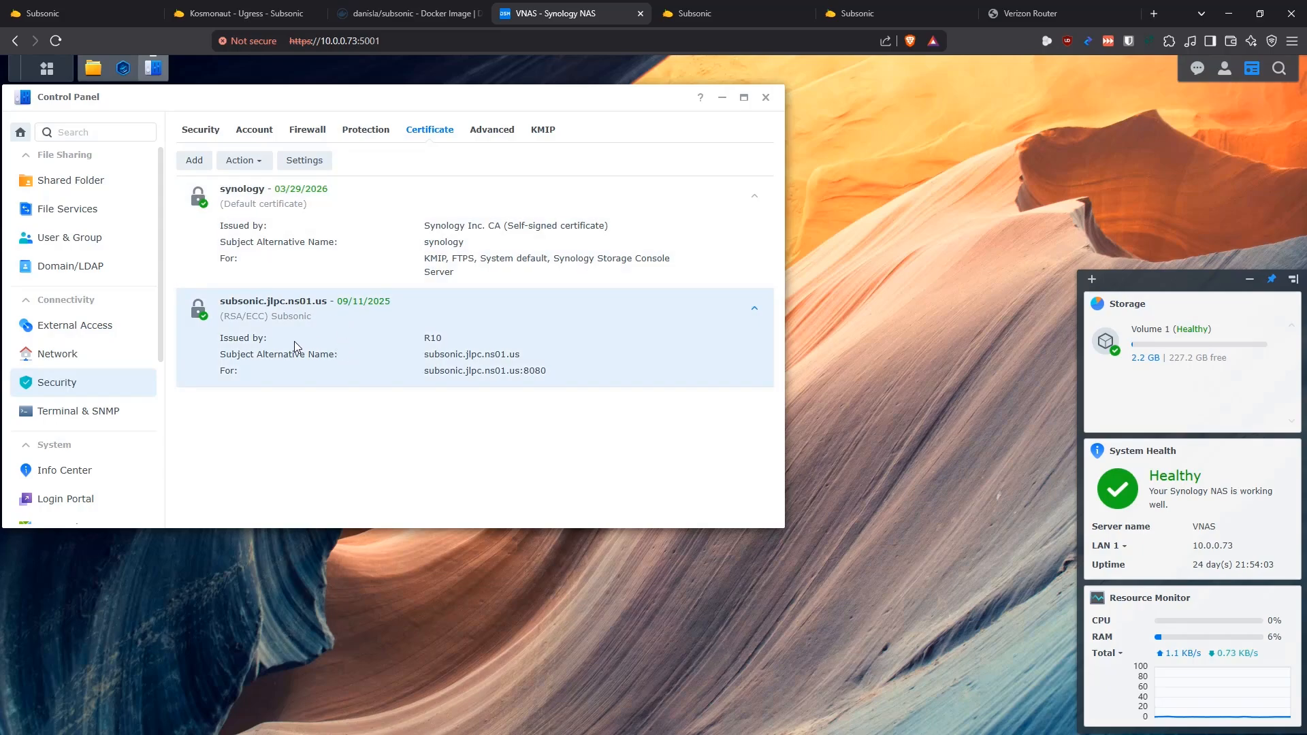
# Start adding a new certificate with the description Subsonic, obtained from Let's Encrypt
pyautogui.click(190, 163)
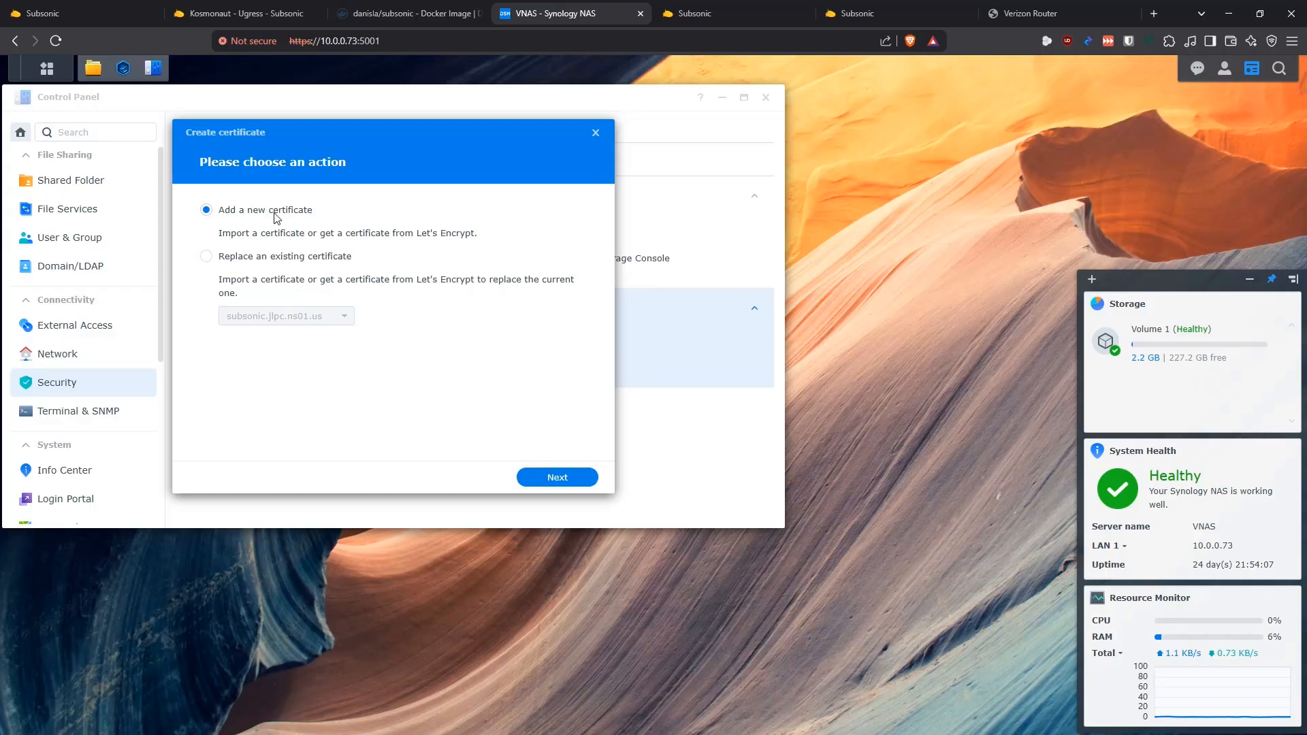
pyautogui.click(570, 479)
pyautogui.click(389, 210)
pyautogui.write('Subsonic')
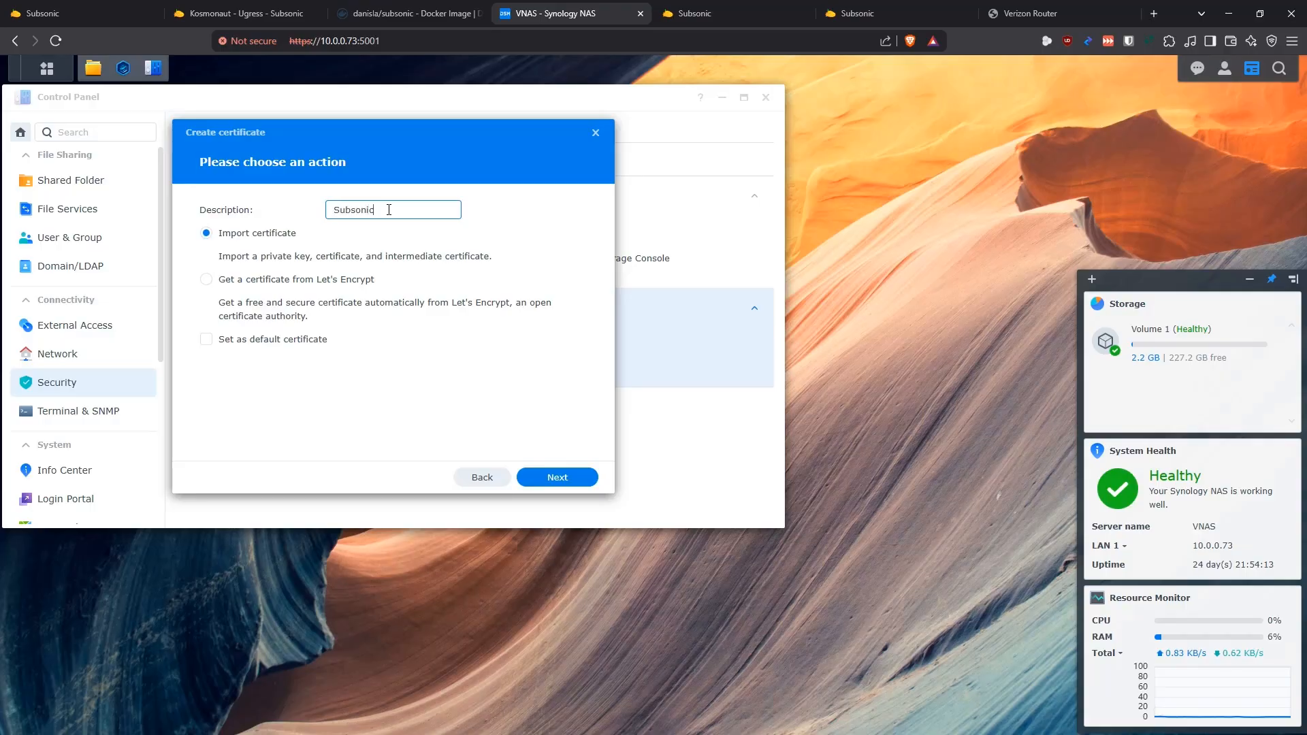
pyautogui.click(206, 280)
pyautogui.click(557, 479)
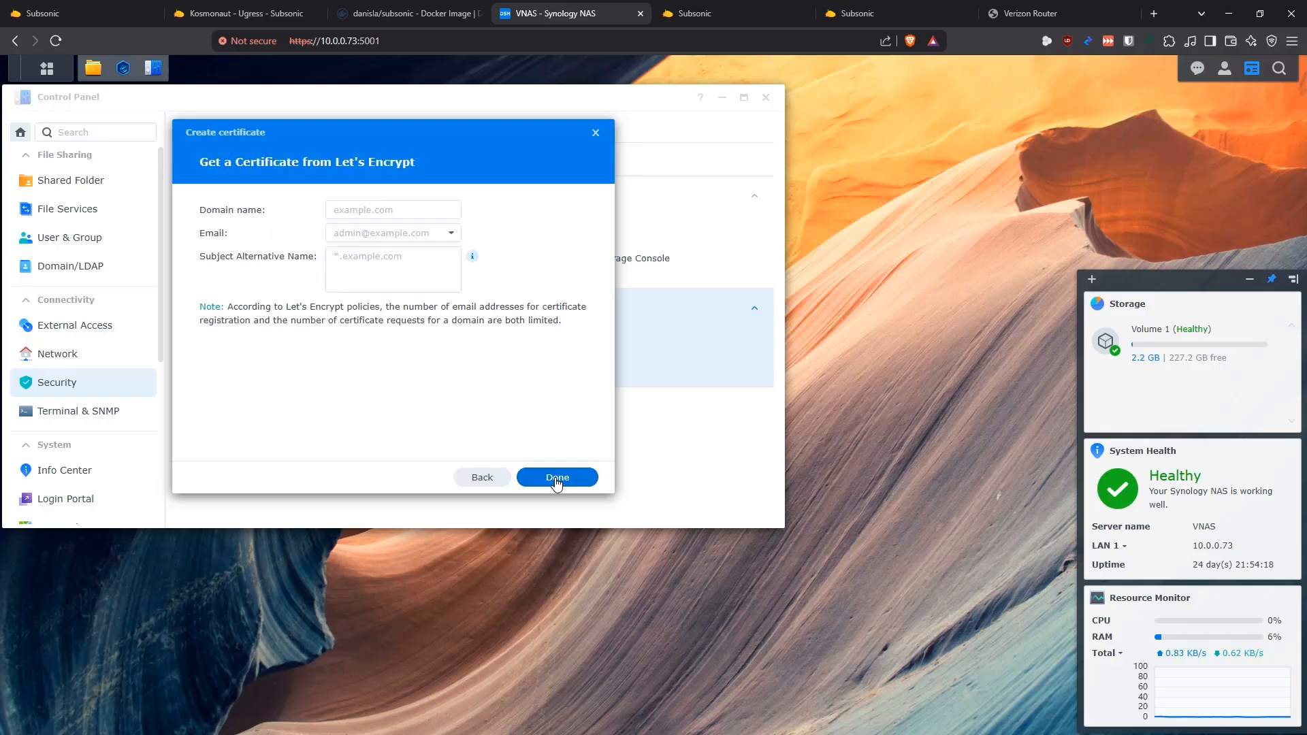
# Enter subsonic.jlpc.ns01.us as the certificate's domain name, and close the certificate wizard without completing the request
pyautogui.click(377, 205)
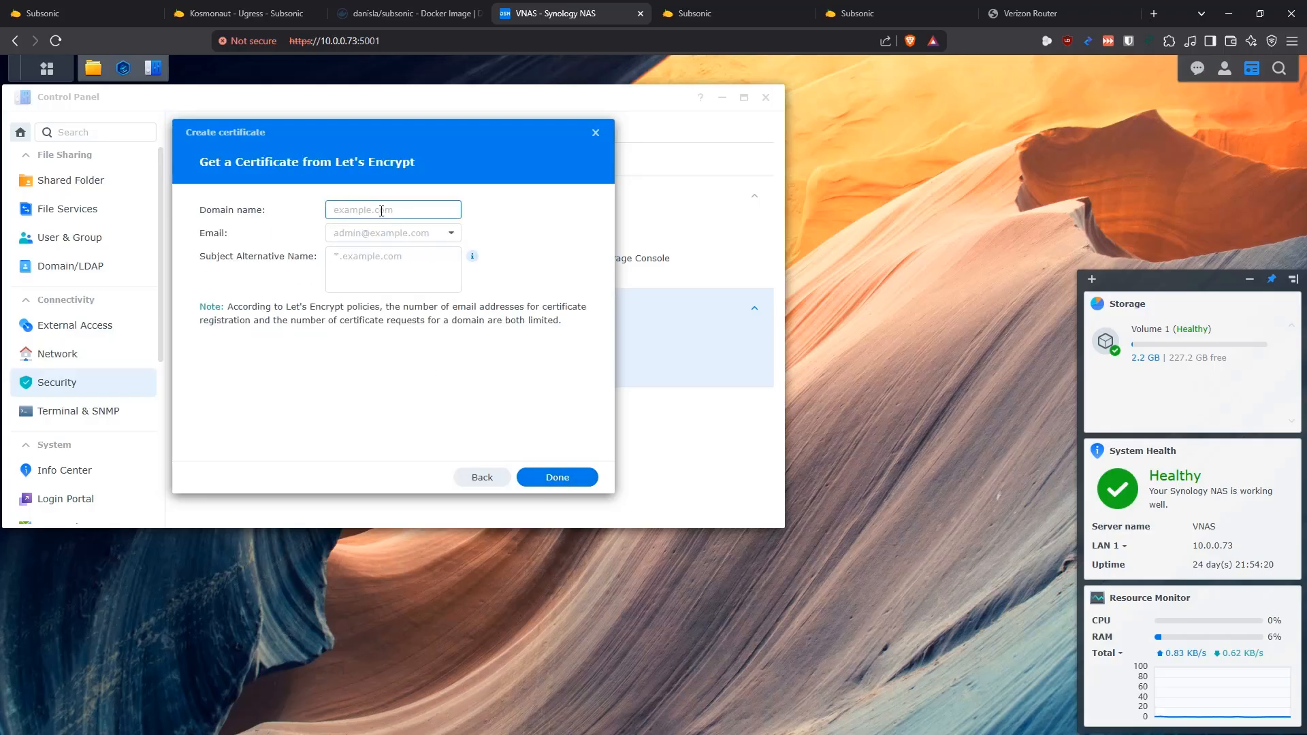
pyautogui.write('subsonic')
pyautogui.write('.jbpc.d')
pyautogui.write('s01.us')
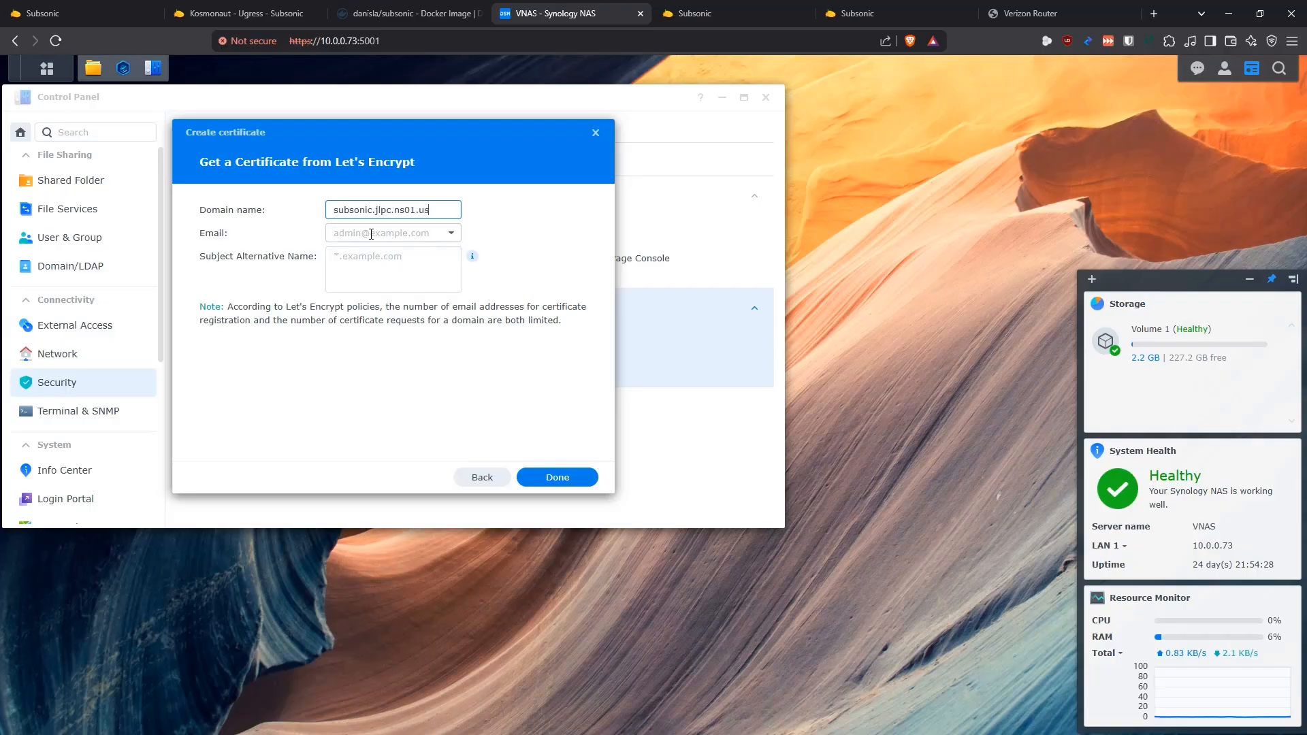
pyautogui.click(398, 265)
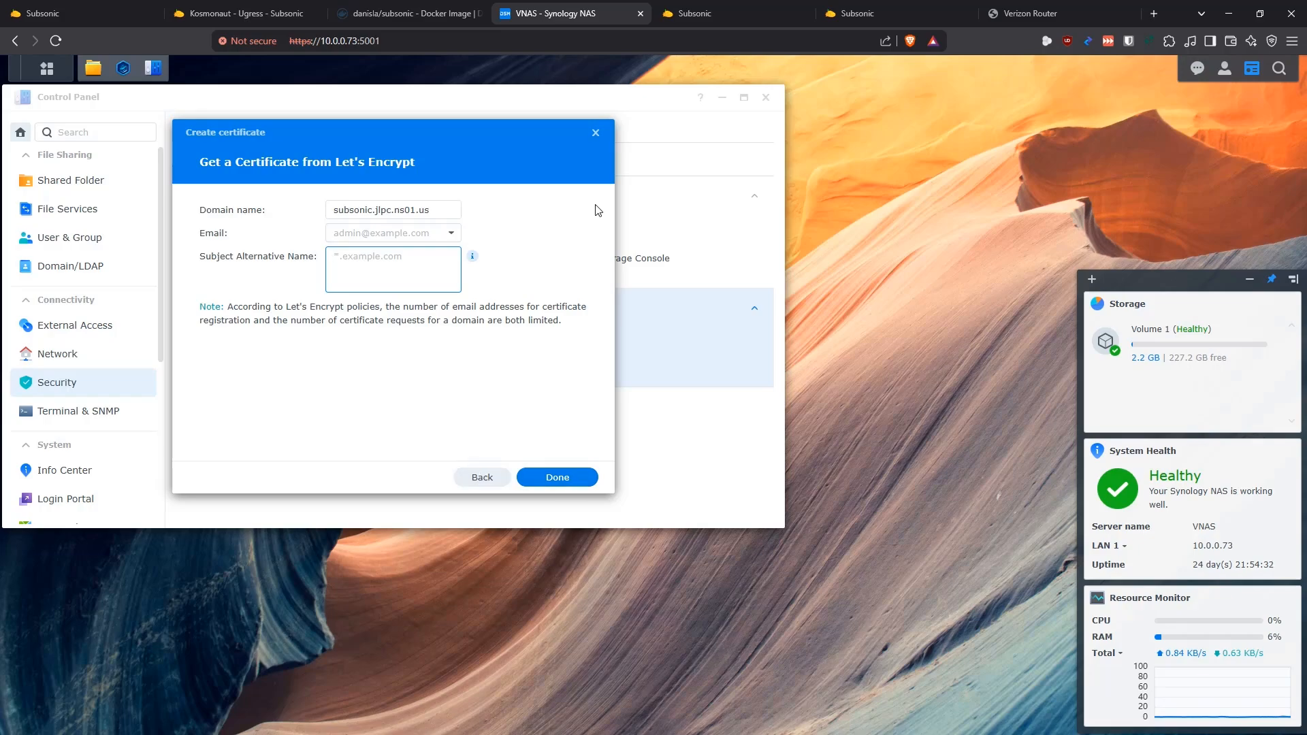
pyautogui.click(596, 132)
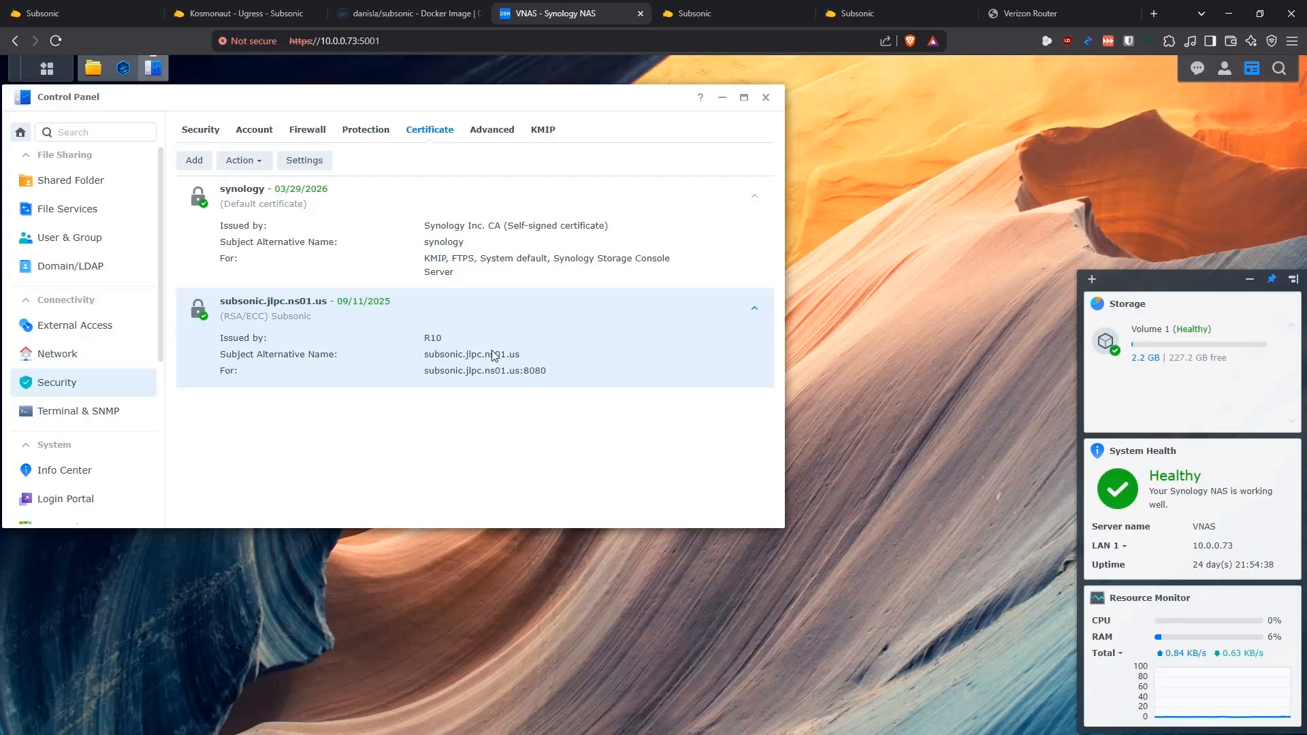
# Assign the subsonic.jlpc.ns01.us certificate to the subsonic.jlpc.ns01.us:8080 service, apply the settings and minimize Control Panel
pyautogui.rightClick(404, 344)
pyautogui.click(353, 341)
pyautogui.click(307, 163)
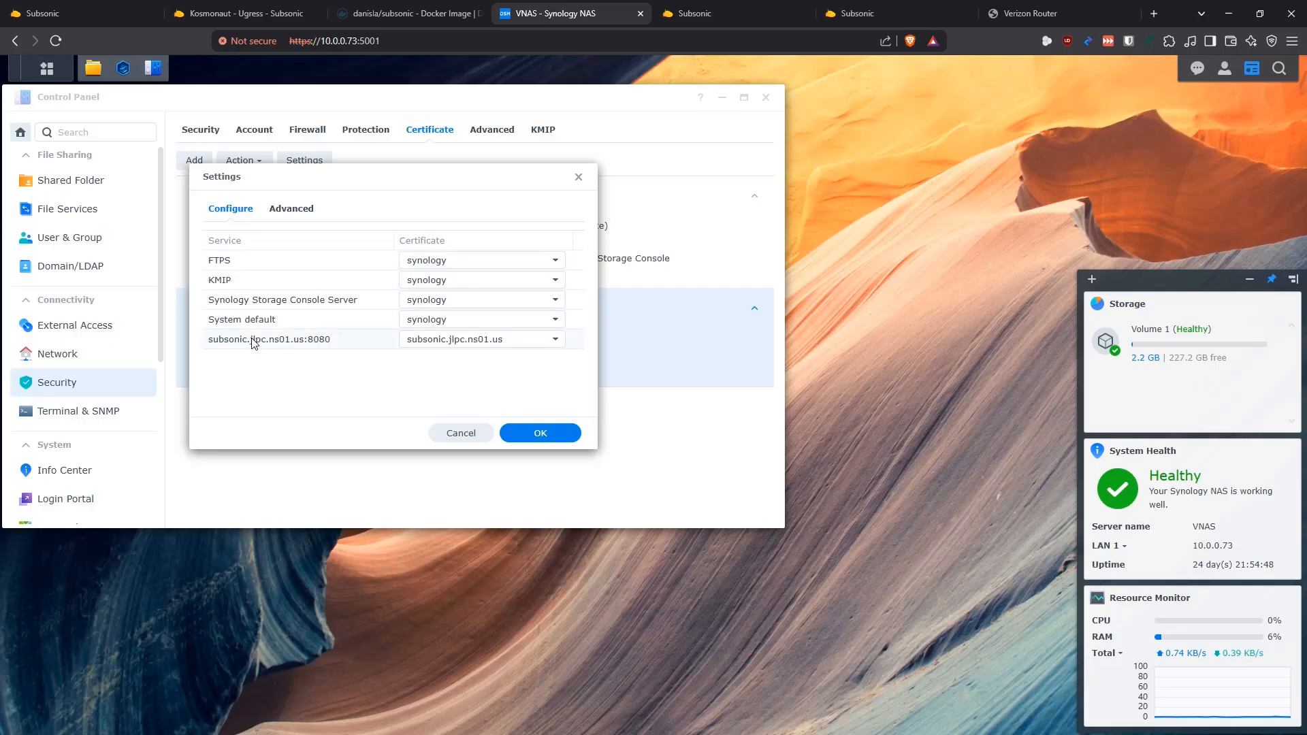
pyautogui.click(433, 345)
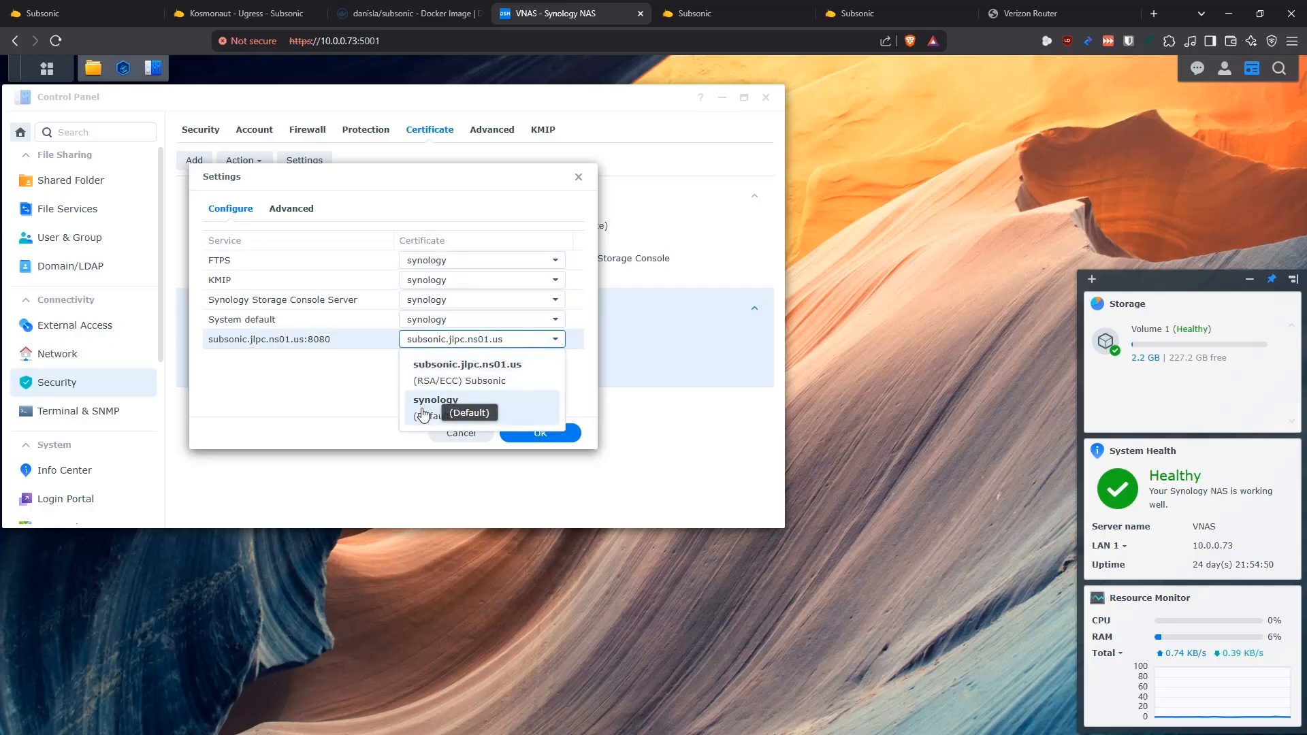
pyautogui.click(426, 373)
pyautogui.click(418, 338)
pyautogui.click(428, 407)
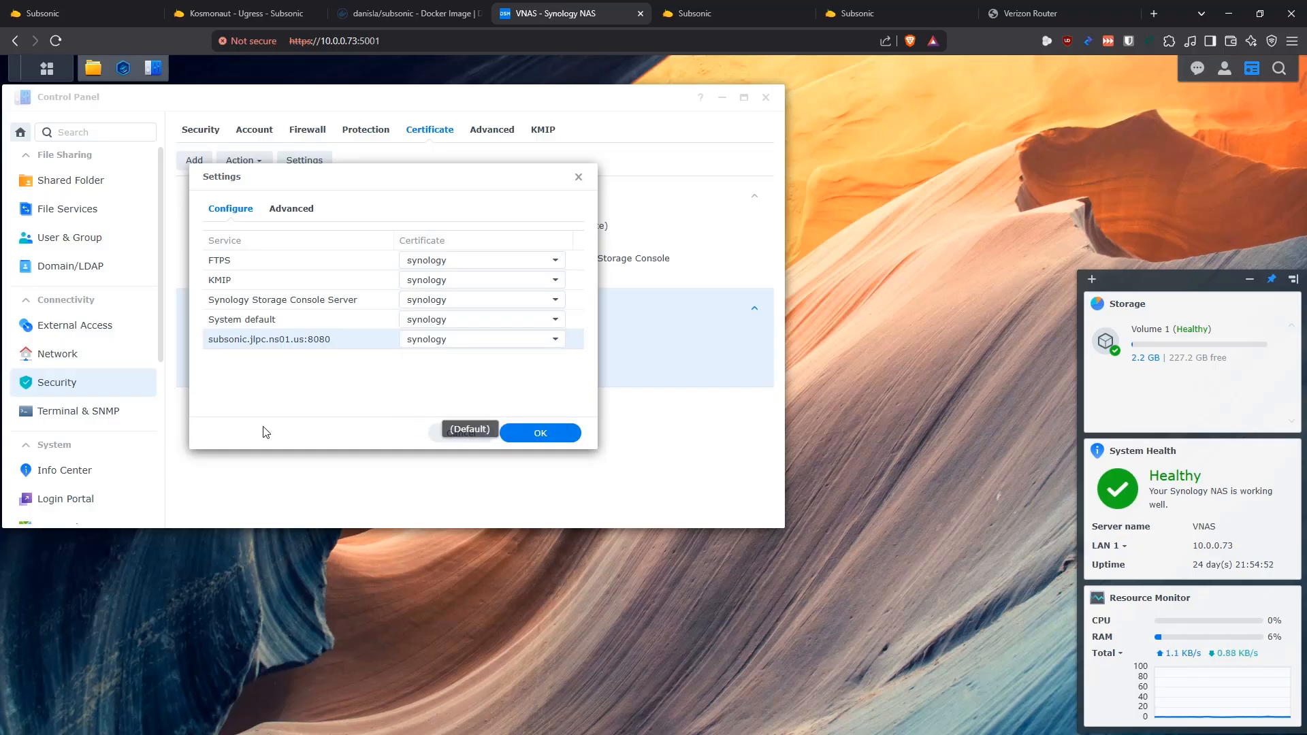
pyautogui.click(434, 340)
pyautogui.click(444, 377)
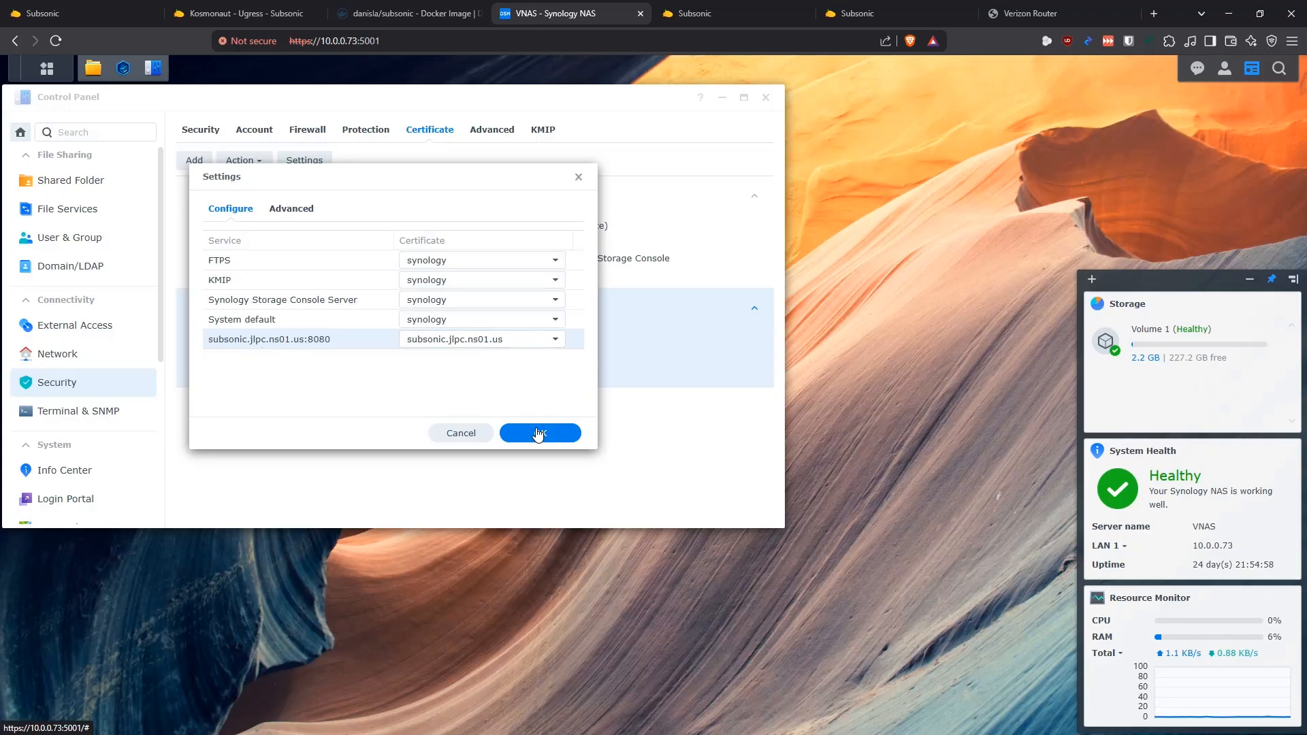
pyautogui.click(544, 434)
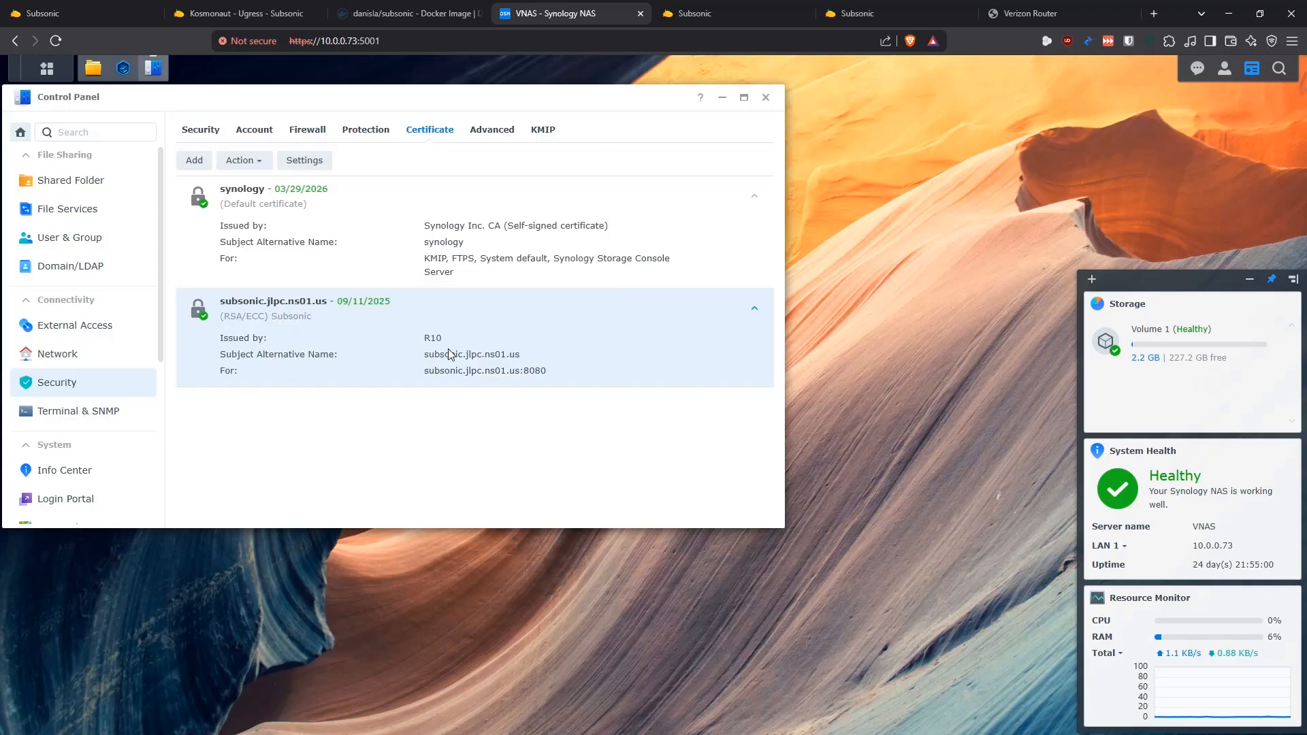
pyautogui.click(153, 68)
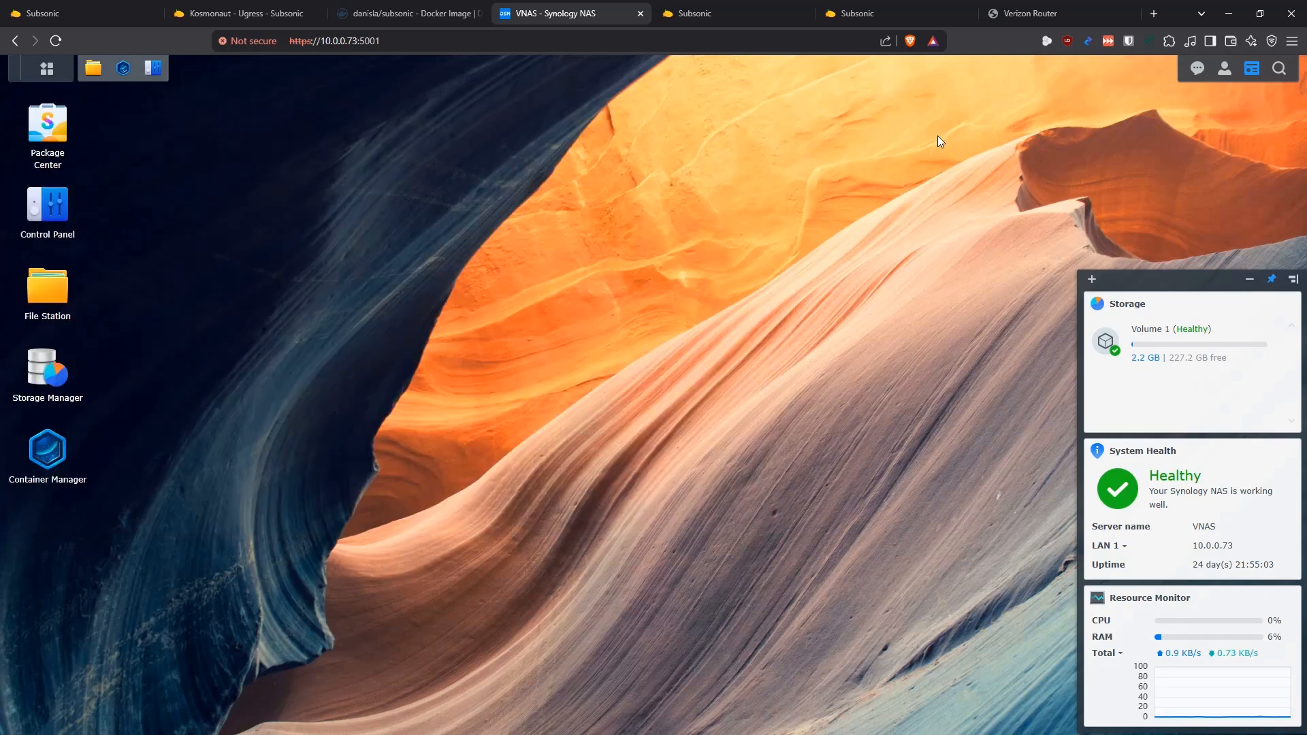
pyautogui.click(1292, 42)
pyautogui.click(1207, 104)
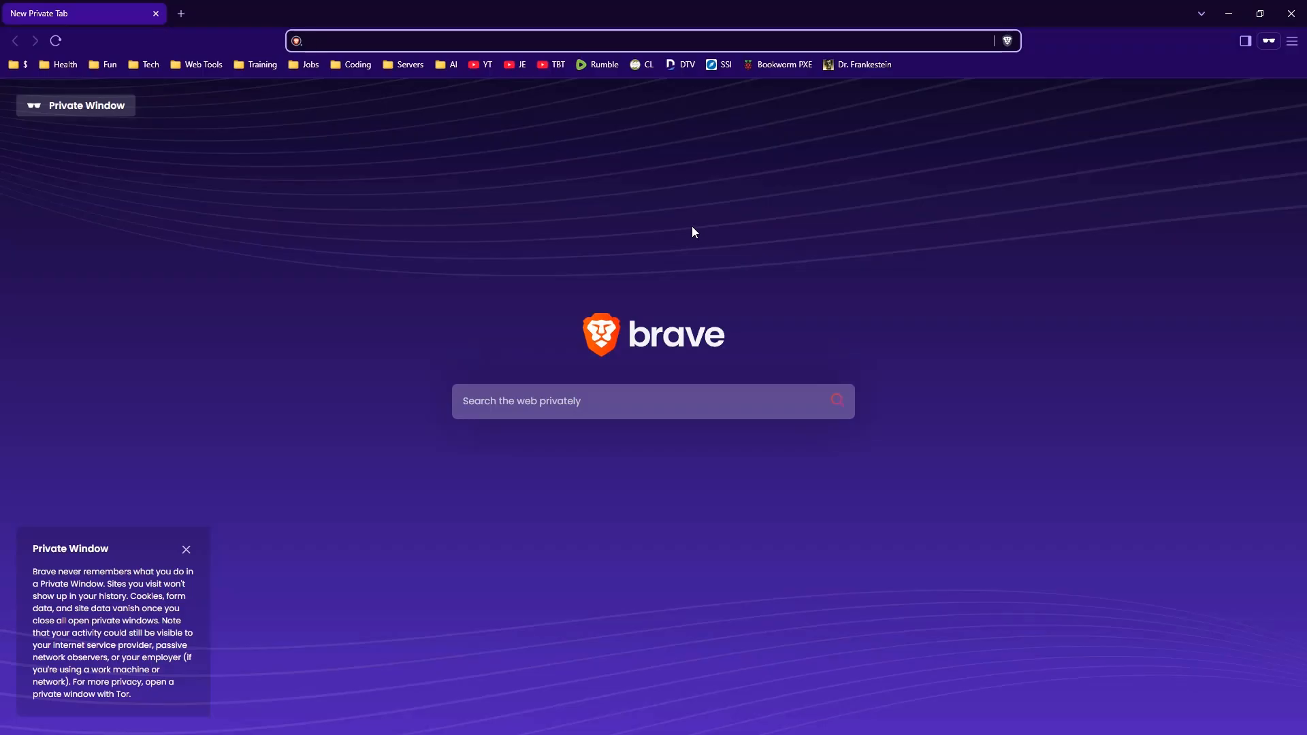
pyautogui.write('https://subsonic.jlpc.ns01.us:8080')
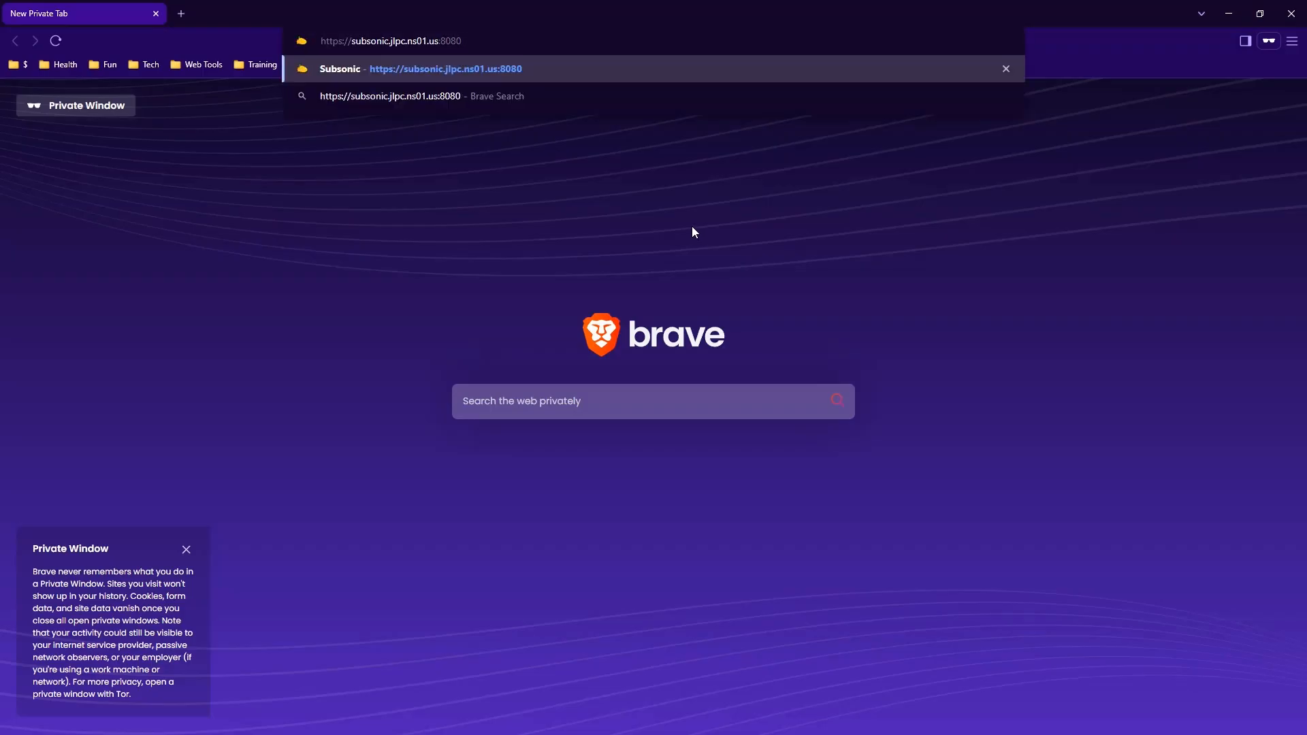
pyautogui.press('Return')
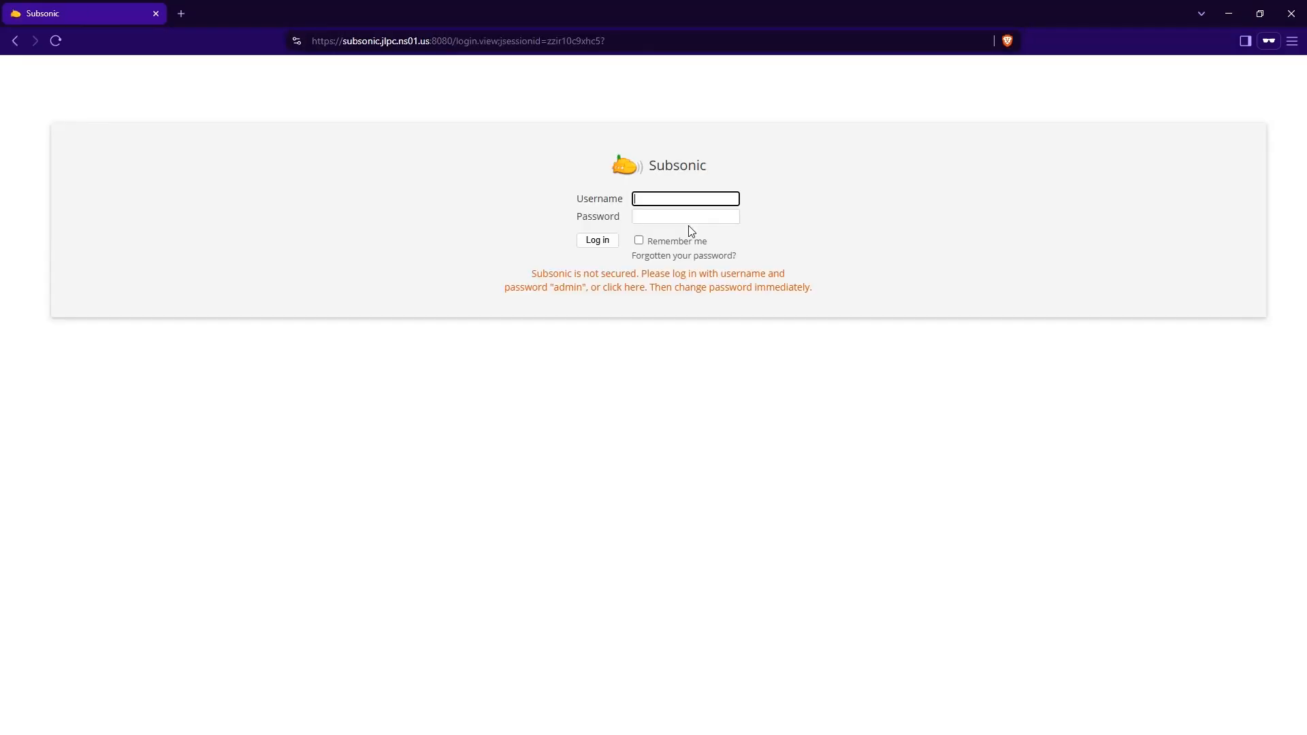
# Inspect the Subsonic site's certificate, highlighting its common name and issuer, and close the certificate viewer and the private window
pyautogui.click(296, 41)
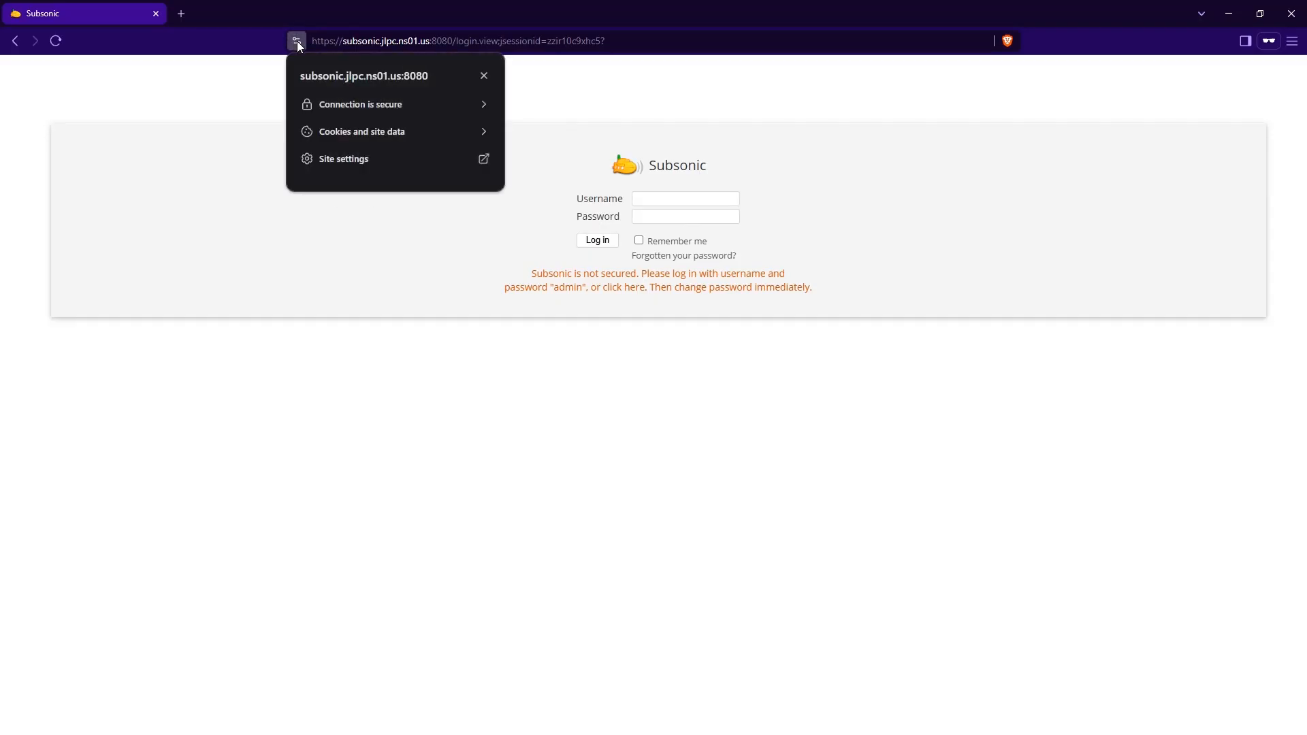
pyautogui.click(349, 106)
pyautogui.click(374, 188)
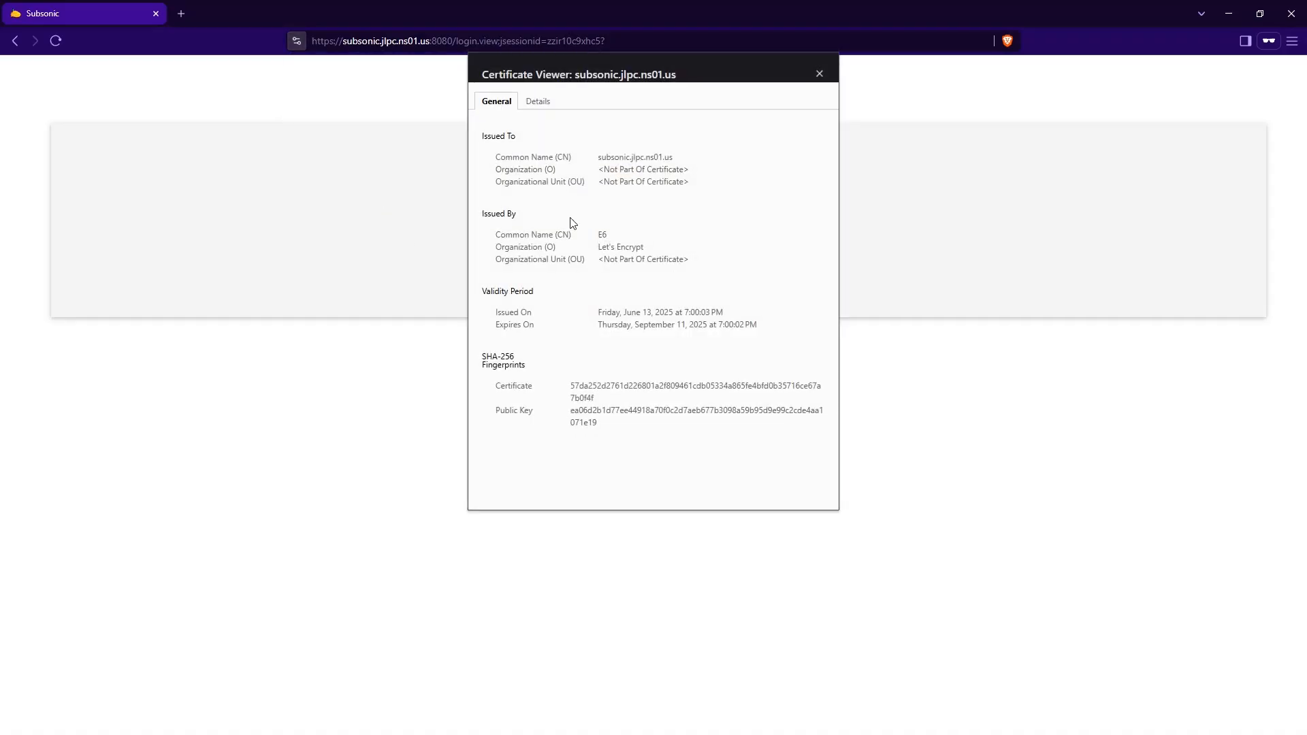
pyautogui.moveTo(599, 157); pyautogui.dragTo(692, 160)
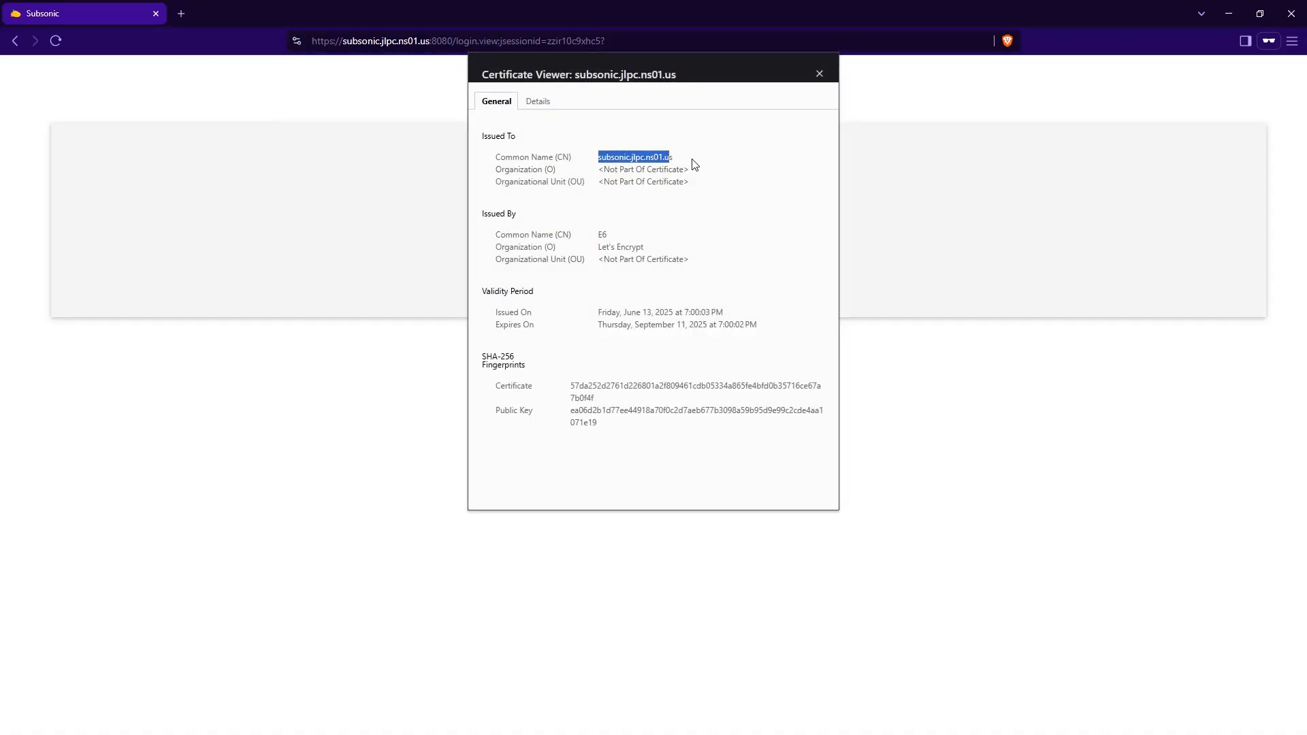
pyautogui.moveTo(658, 246); pyautogui.dragTo(592, 277)
pyautogui.click(662, 278)
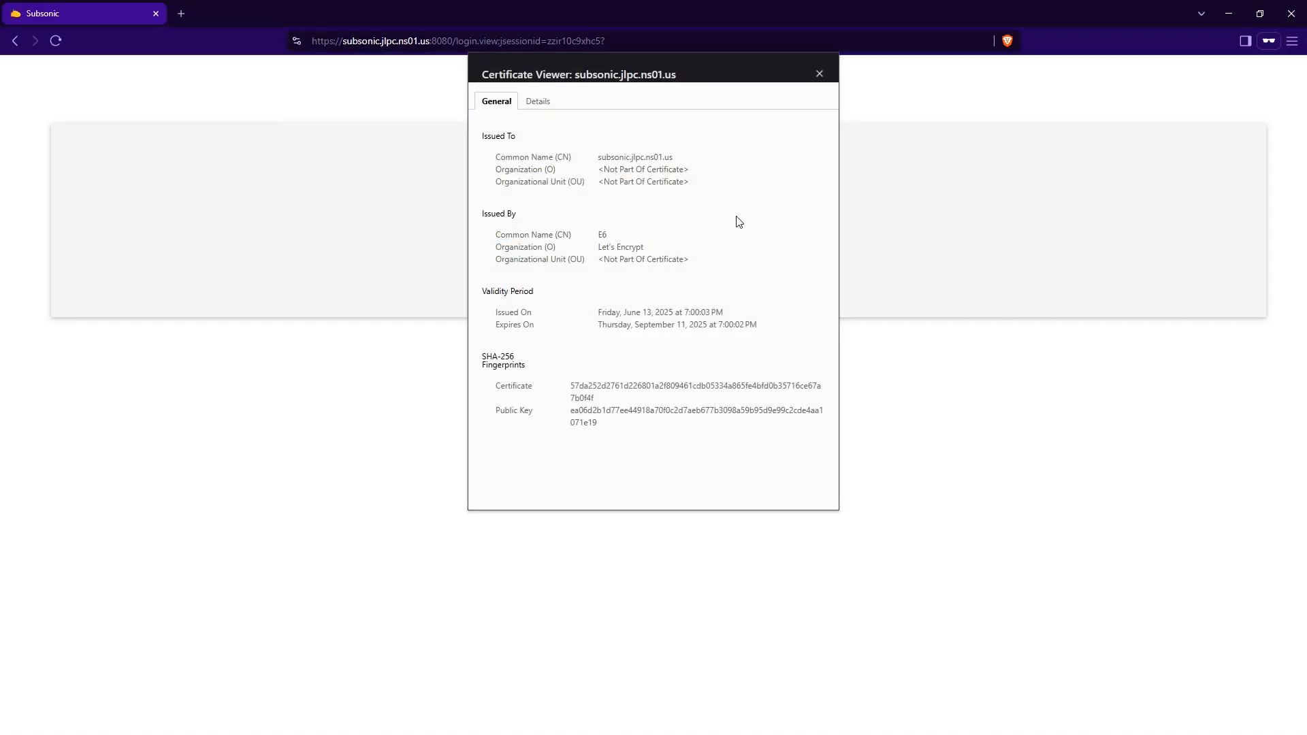
pyautogui.click(820, 74)
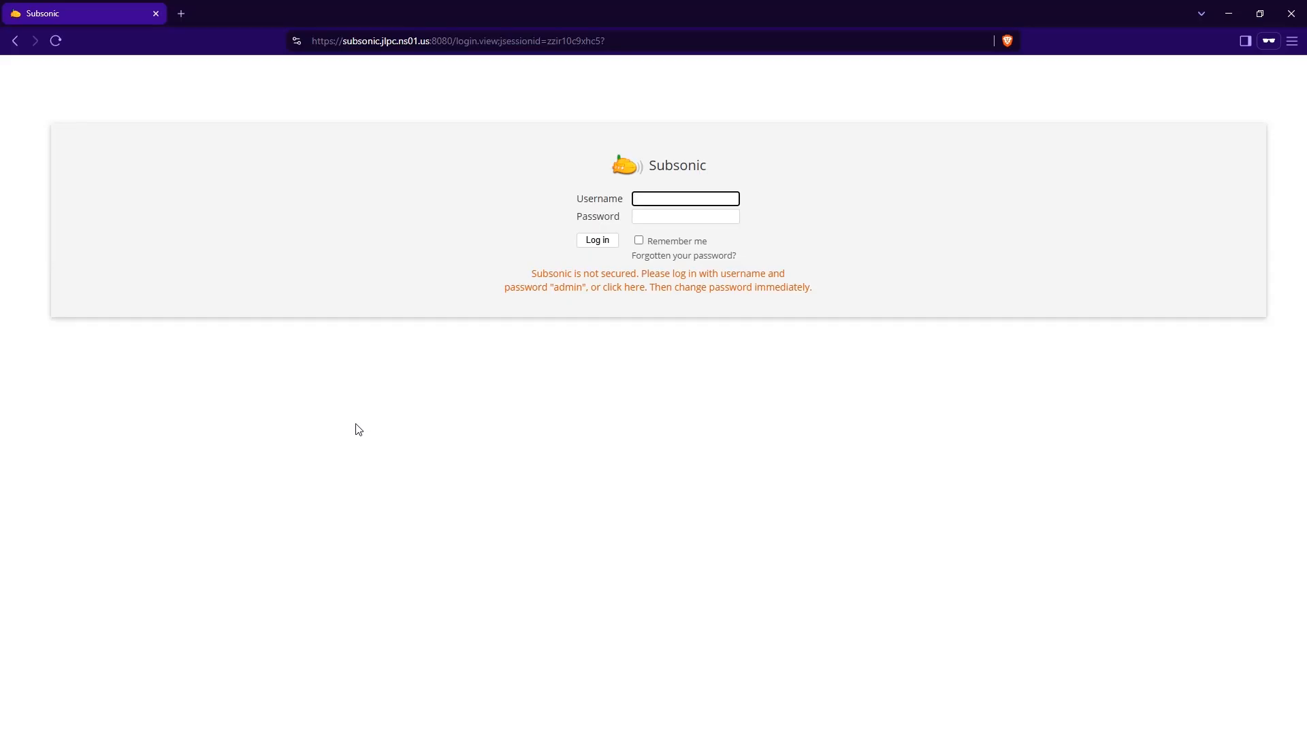
pyautogui.click(156, 13)
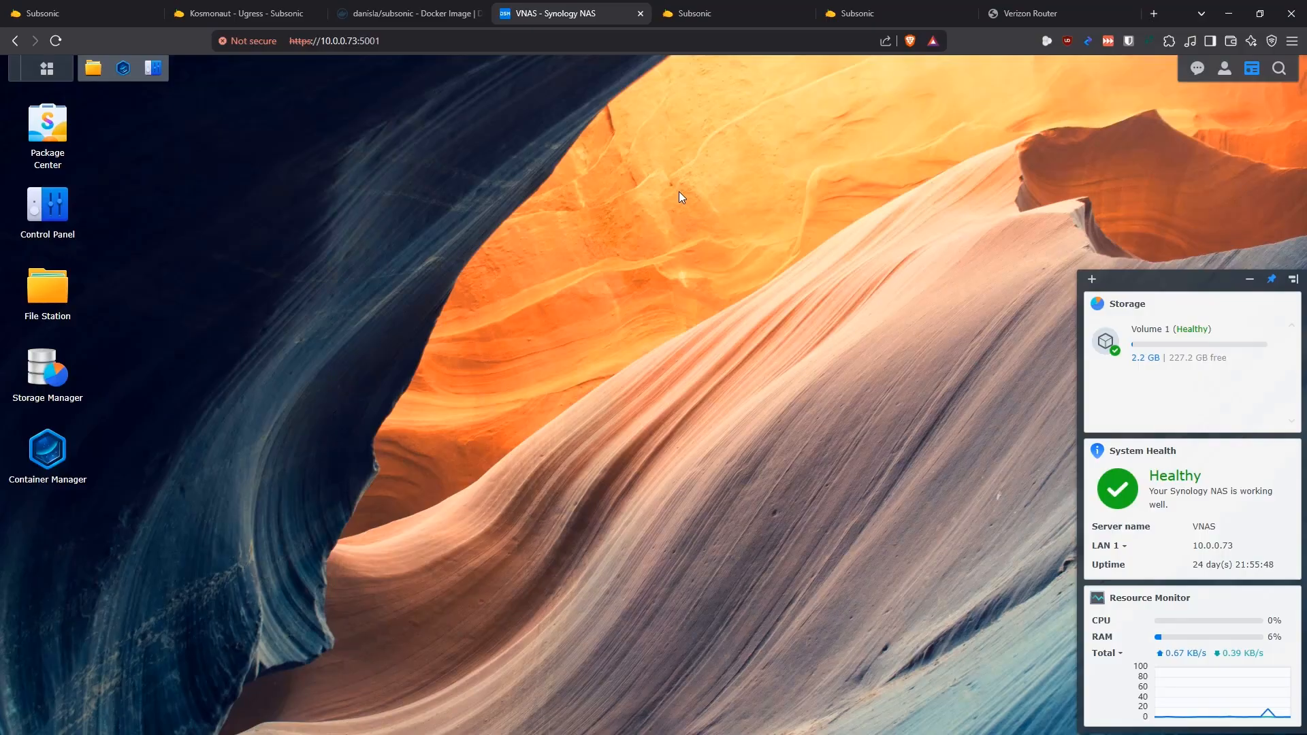